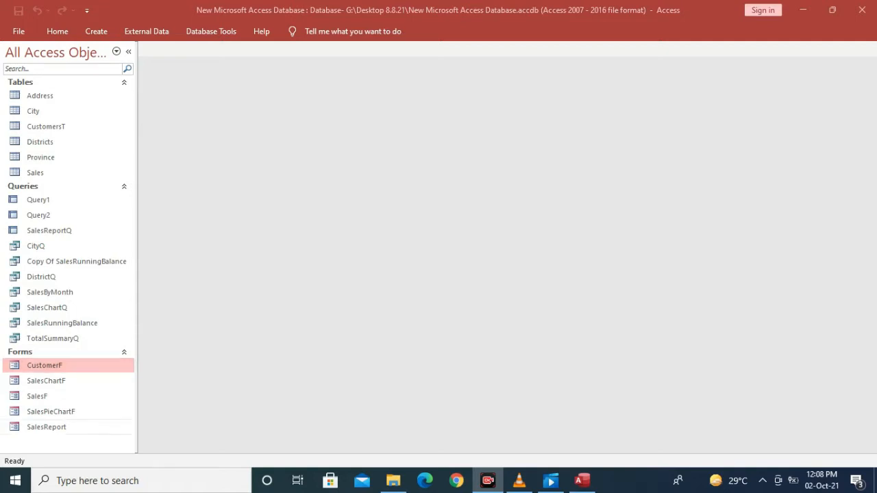
Duplicate the SalesReport form under the name dropdownmenu
{"action": "left_click", "coordinate": [48, 428]}
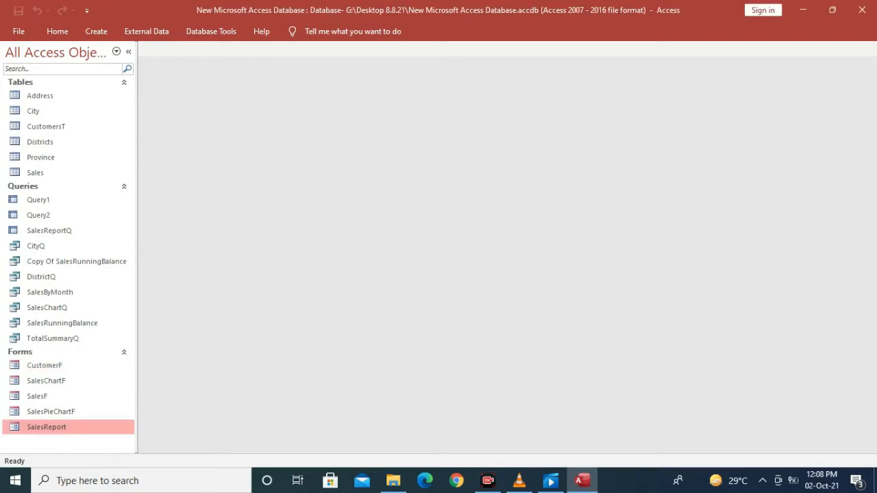
{"action": "key", "text": "ctrl+v"}
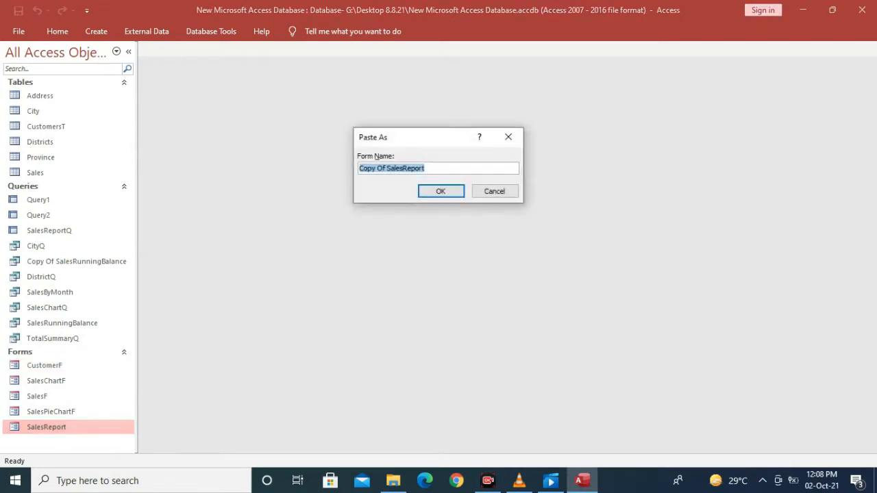
{"action": "type", "text": "d"}
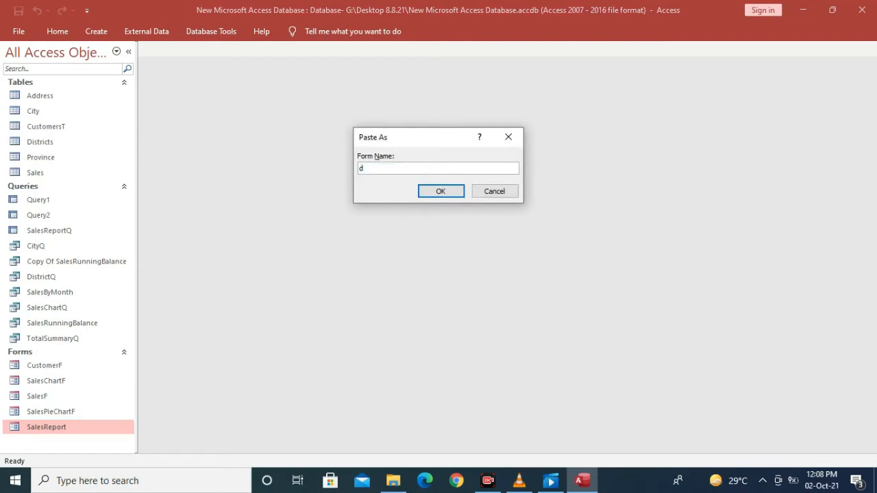
{"action": "type", "text": "ropdownmenu"}
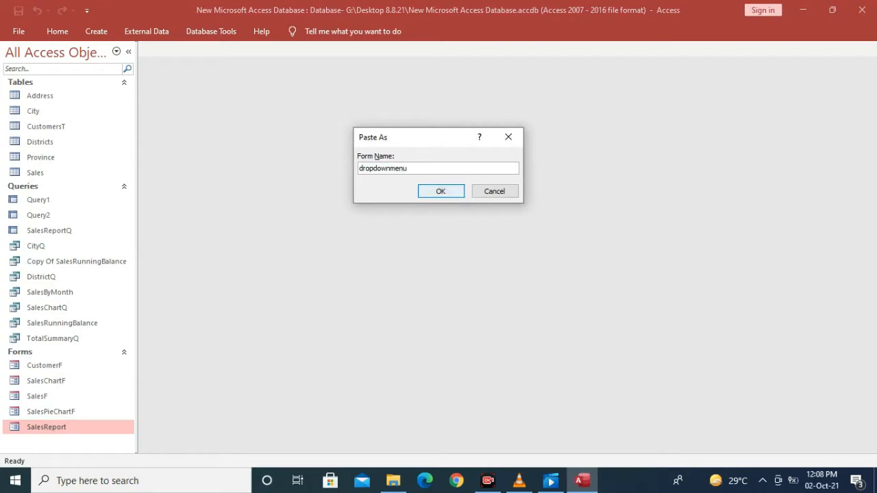
{"action": "key", "text": "Return"}
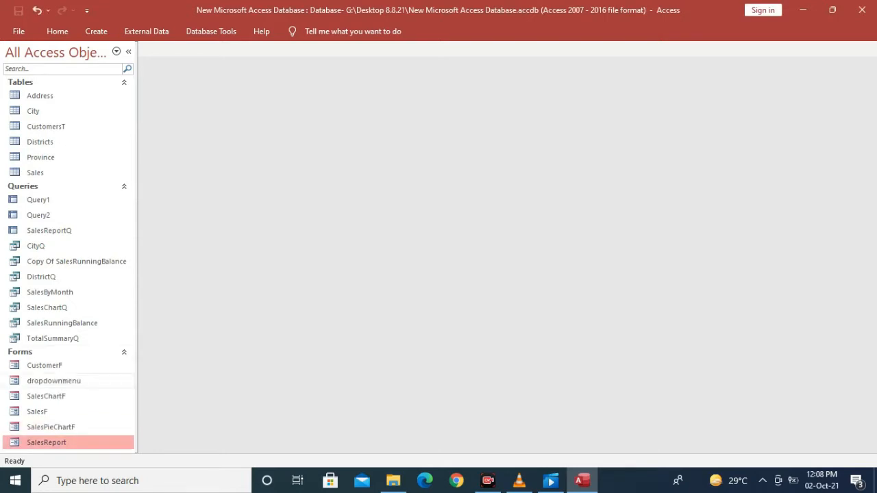
Open the dropdownmenu form in Design View and delete all of its existing controls
{"action": "left_click", "coordinate": [54, 381]}
{"action": "right_click", "coordinate": [68, 379]}
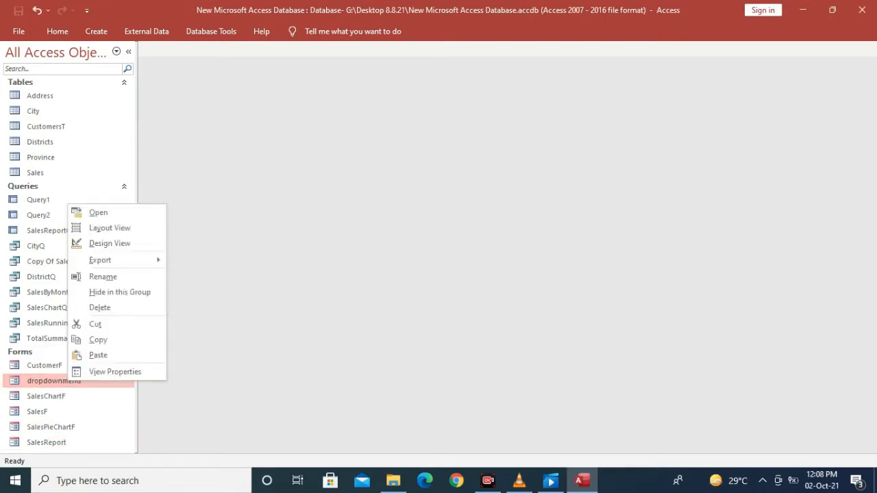
{"action": "left_click", "coordinate": [110, 243]}
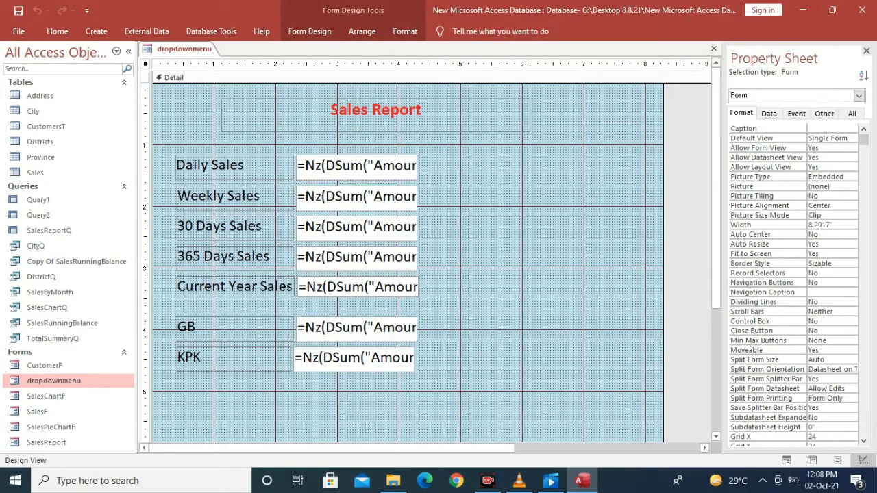
{"action": "left_click_drag", "start_coordinate": [549, 96], "coordinate": [152, 416]}
{"action": "key", "text": "Delete"}
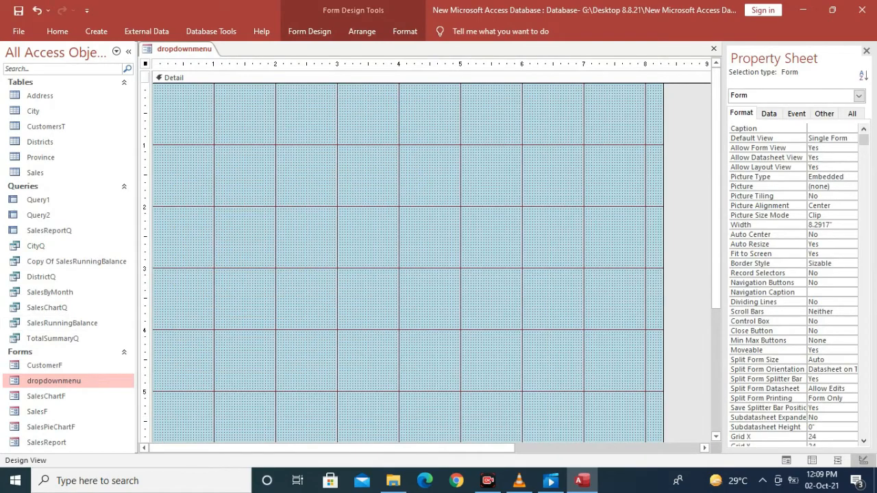
Preview the emptied dropdownmenu form in Form View and return it to Design View
{"action": "left_click", "coordinate": [18, 31]}
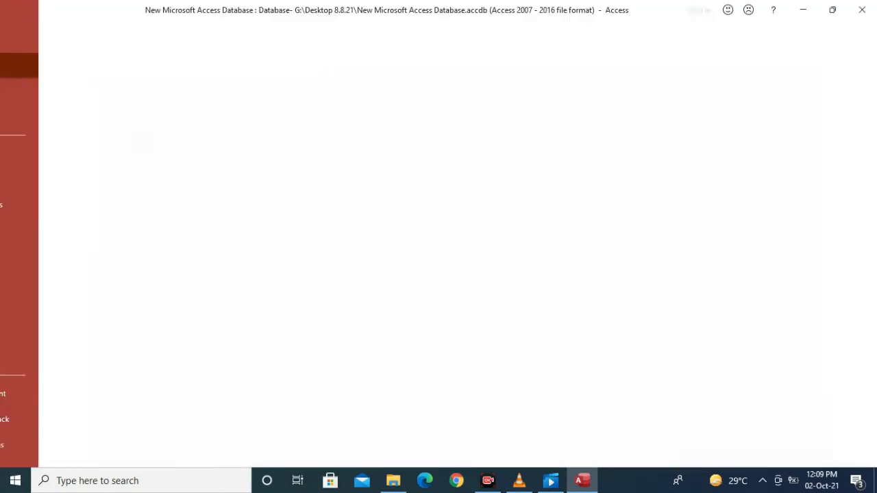
{"action": "left_click", "coordinate": [18, 38]}
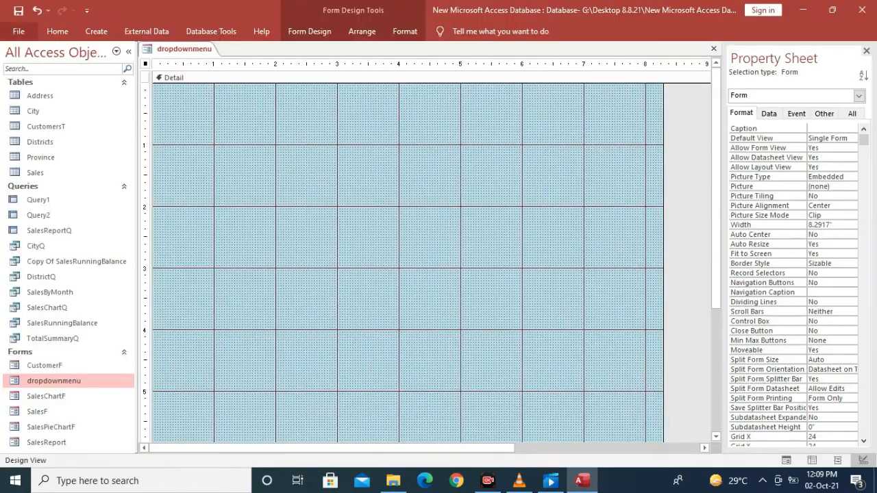
{"action": "left_click", "coordinate": [58, 32]}
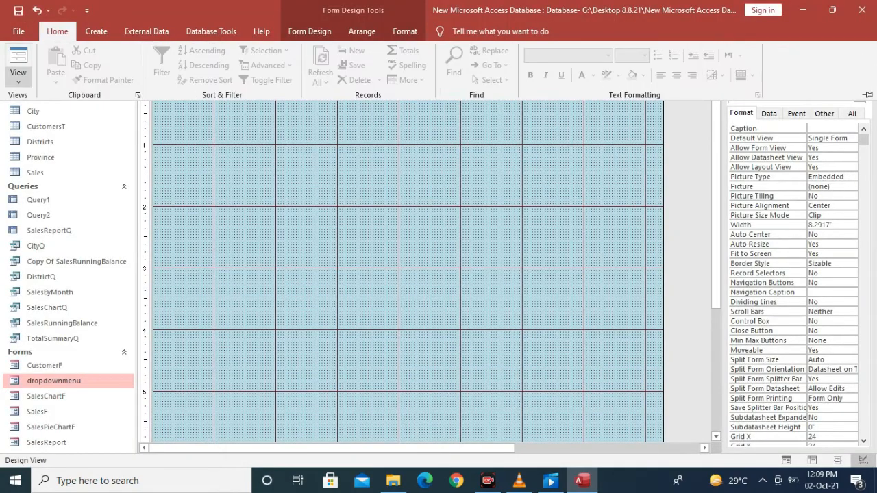
{"action": "left_click", "coordinate": [18, 80]}
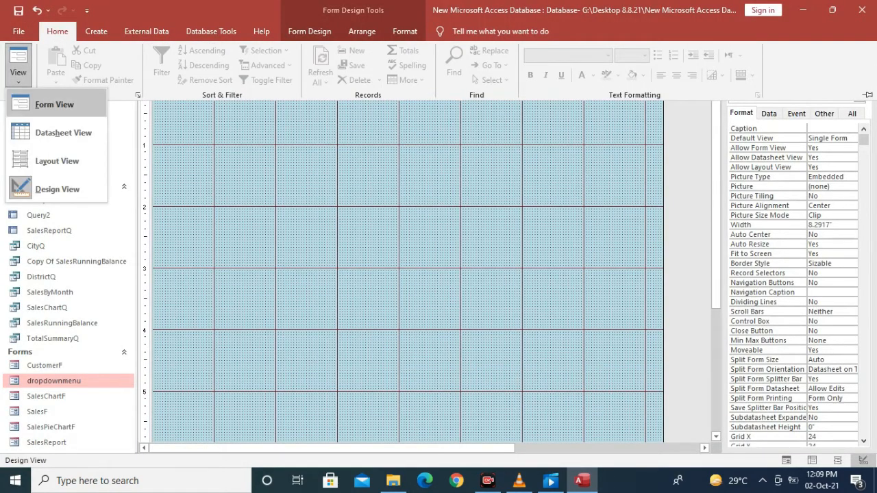
{"action": "left_click", "coordinate": [54, 104]}
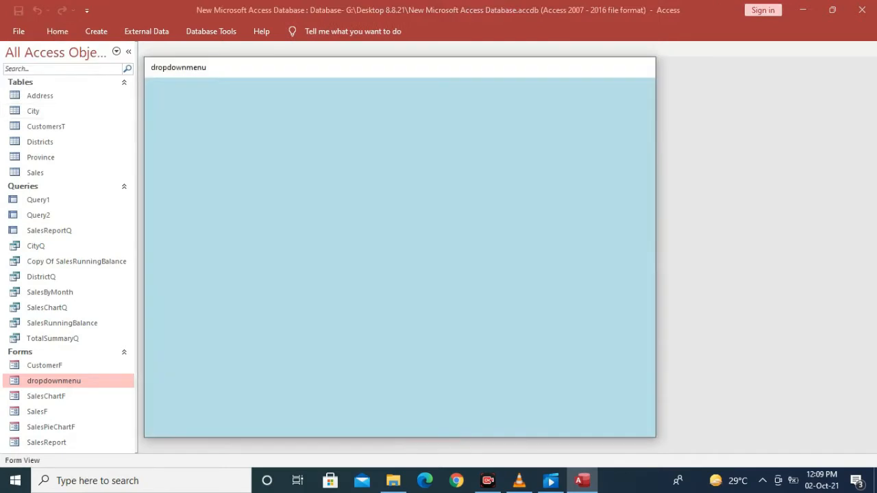
{"action": "left_click_drag", "start_coordinate": [339, 74], "coordinate": [384, 70]}
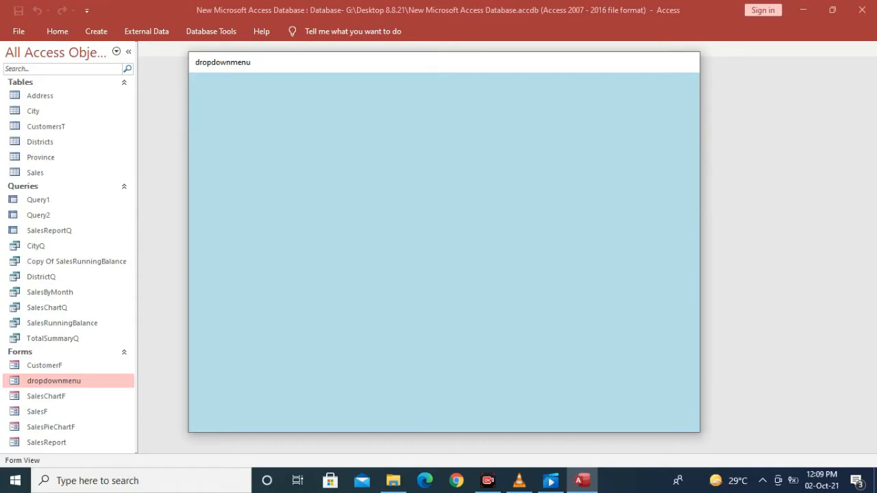
{"action": "right_click", "coordinate": [383, 65]}
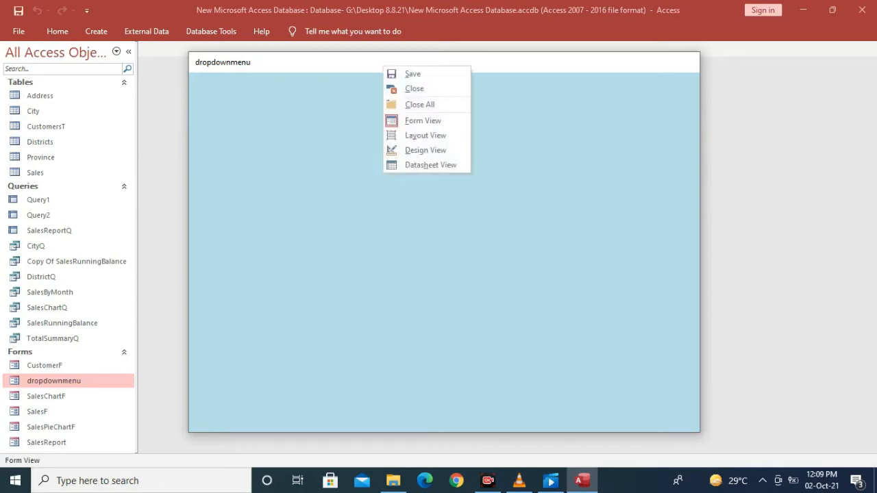
{"action": "left_click", "coordinate": [425, 150]}
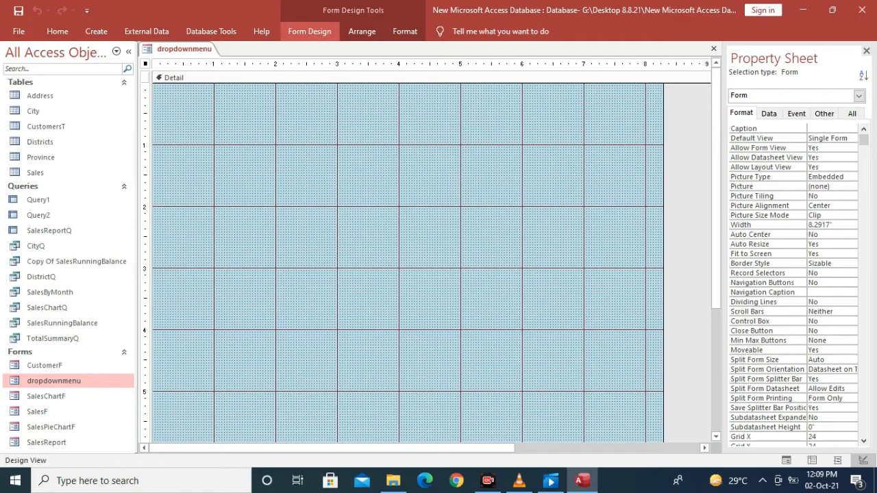
Draw a command button about 1.29 by 0.42 inches near the form's upper left, without using the Command Button Wizard
{"action": "left_click", "coordinate": [309, 30]}
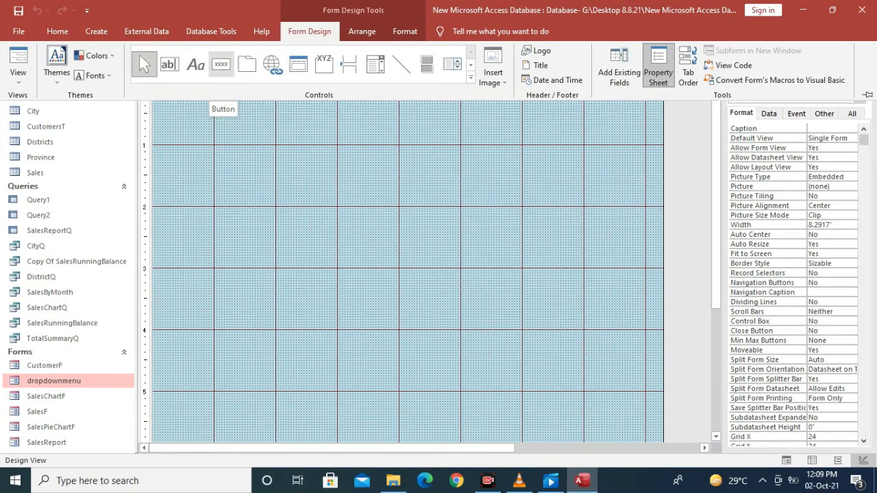
{"action": "left_click", "coordinate": [221, 63]}
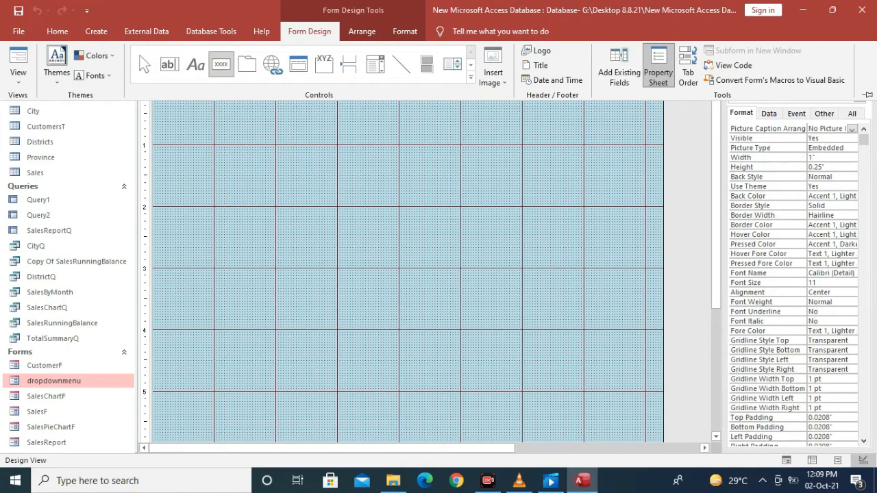
{"action": "left_click_drag", "start_coordinate": [216, 114], "coordinate": [297, 140]}
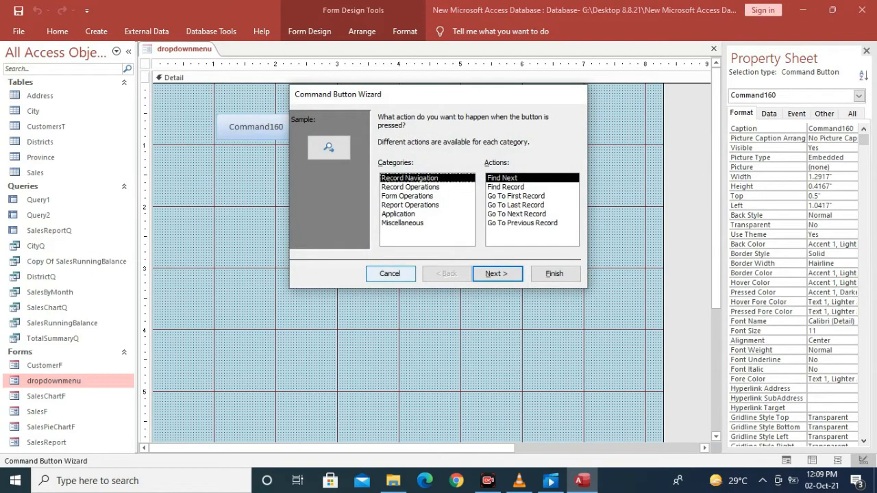
{"action": "left_click", "coordinate": [390, 273]}
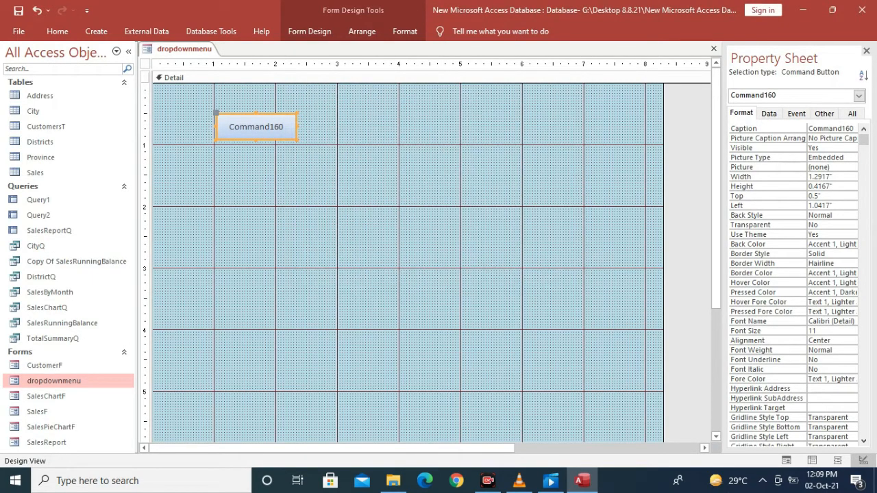
Name the new command button cdmfile and set its caption to &File
{"action": "left_click", "coordinate": [851, 113]}
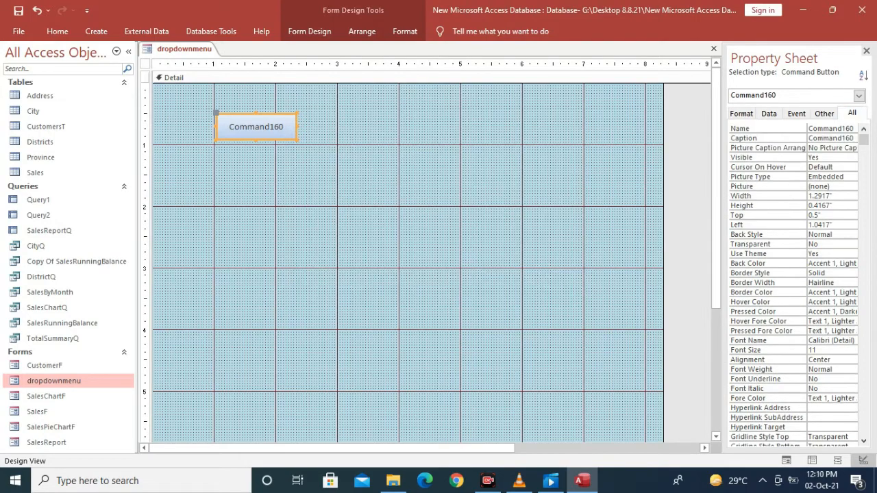
{"action": "left_click", "coordinate": [841, 128]}
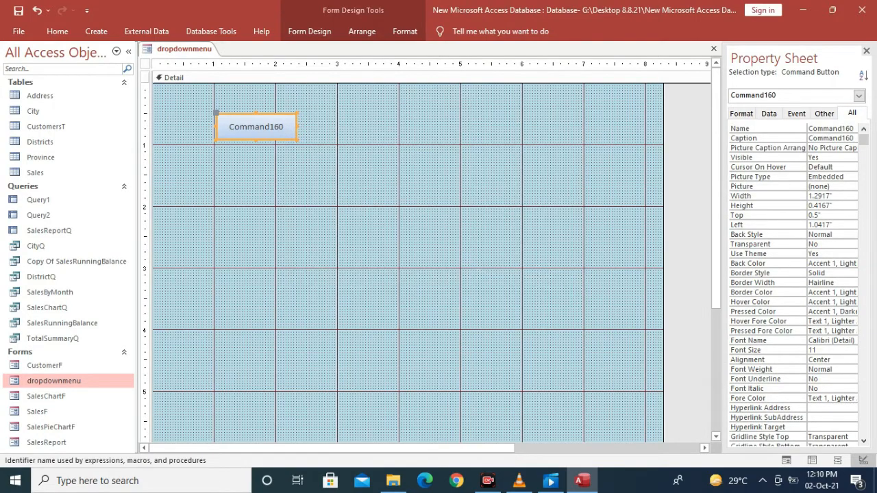
{"action": "double_click", "coordinate": [841, 128]}
{"action": "type", "text": "cdmfile"}
{"action": "key", "text": "Return"}
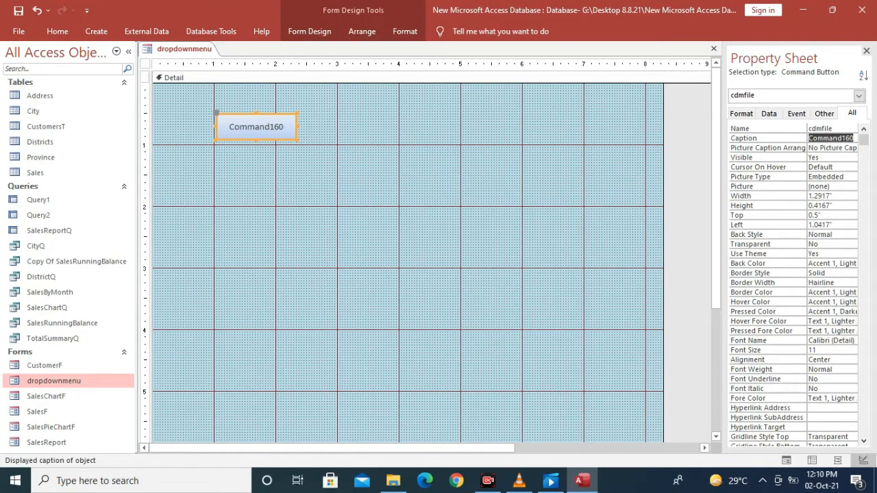
{"action": "type", "text": "&"}
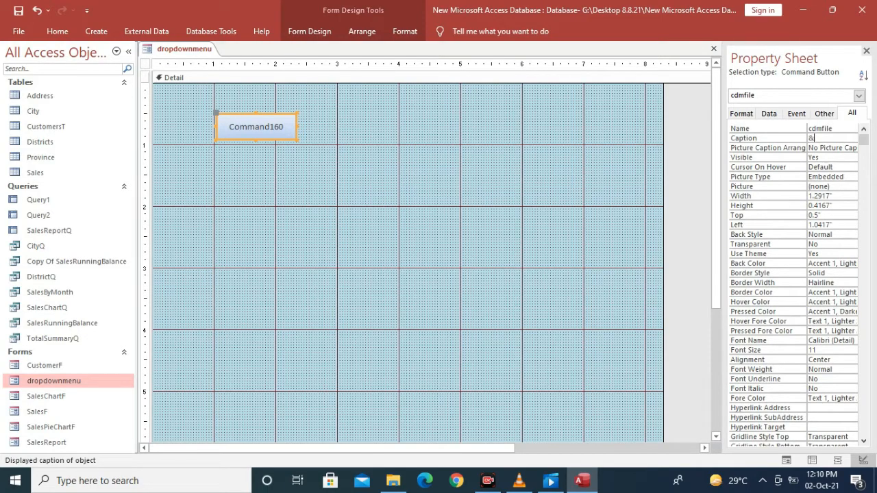
{"action": "type", "text": "File"}
{"action": "left_click", "coordinate": [425, 206]}
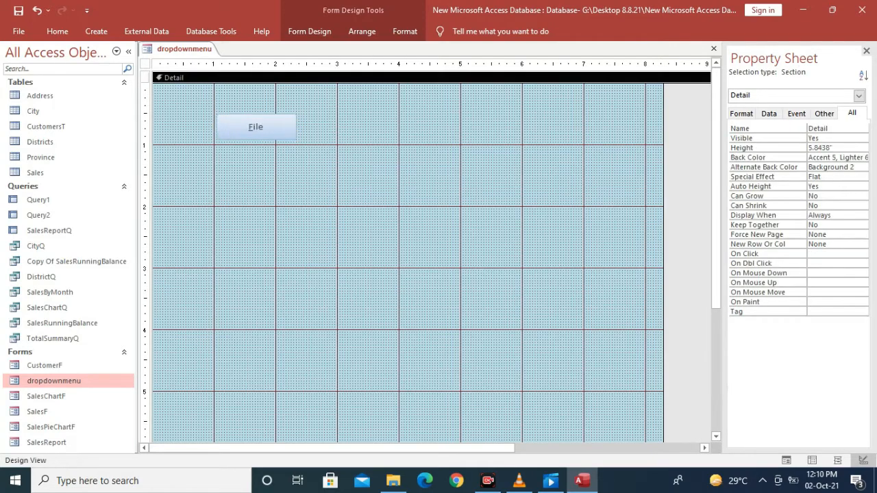
Duplicate the File button and place the copy directly to its right, about 2.38 inches from the form's left edge
{"action": "left_click", "coordinate": [256, 127]}
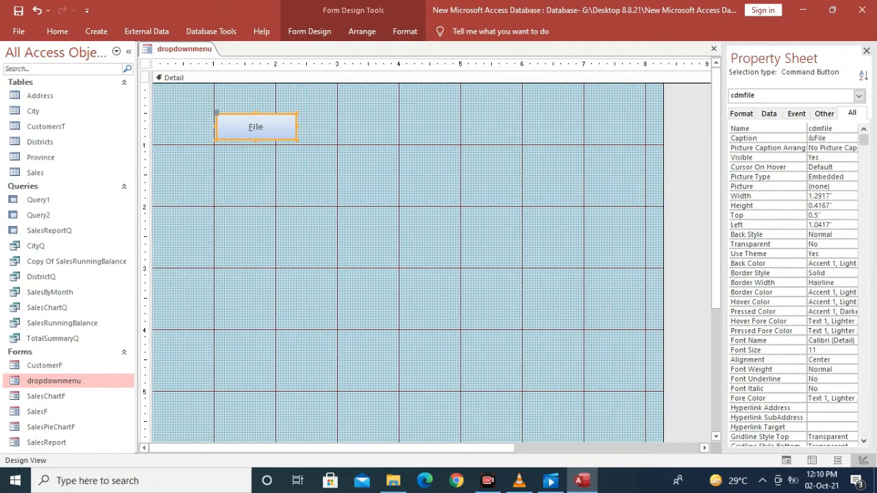
{"action": "key", "text": "ctrl+v"}
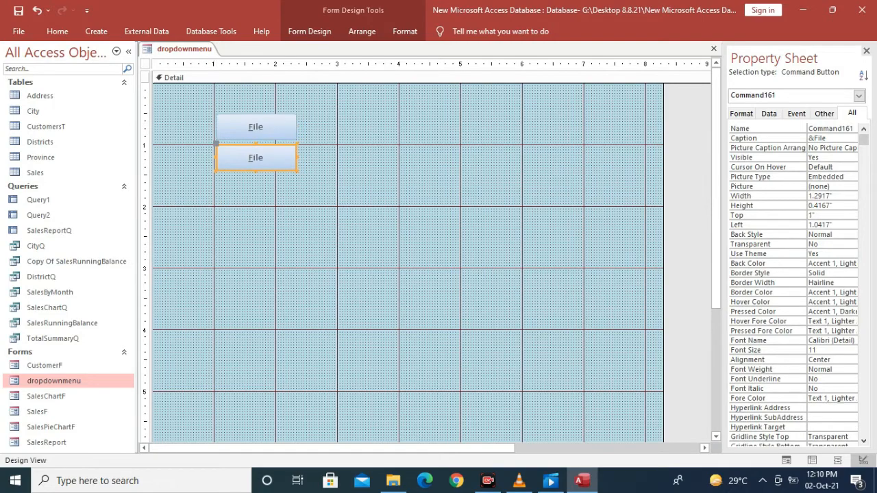
{"action": "left_click", "coordinate": [383, 205]}
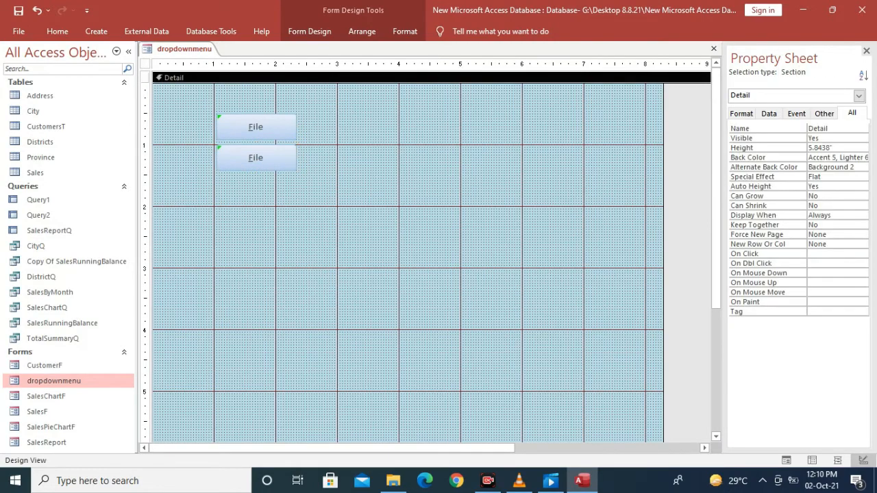
{"action": "left_click_drag", "start_coordinate": [256, 159], "coordinate": [339, 127]}
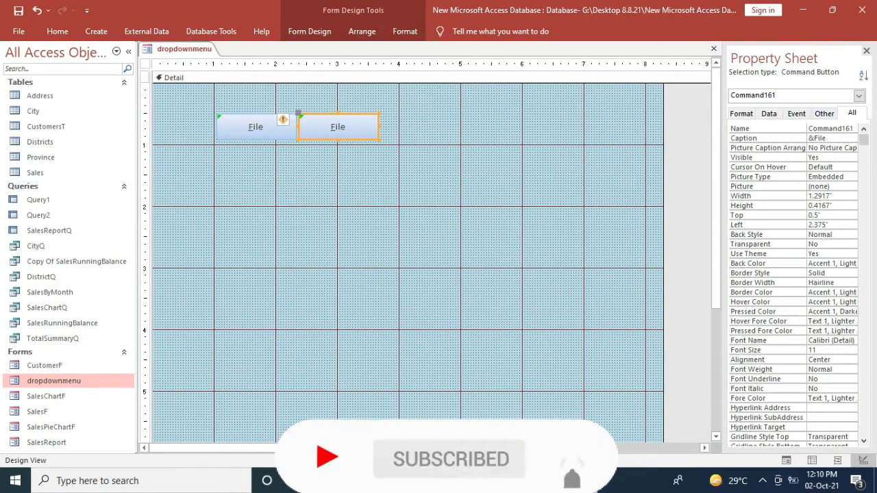
Name the copied button cmdedit and set its caption to &Edit
{"action": "double_click", "coordinate": [825, 129]}
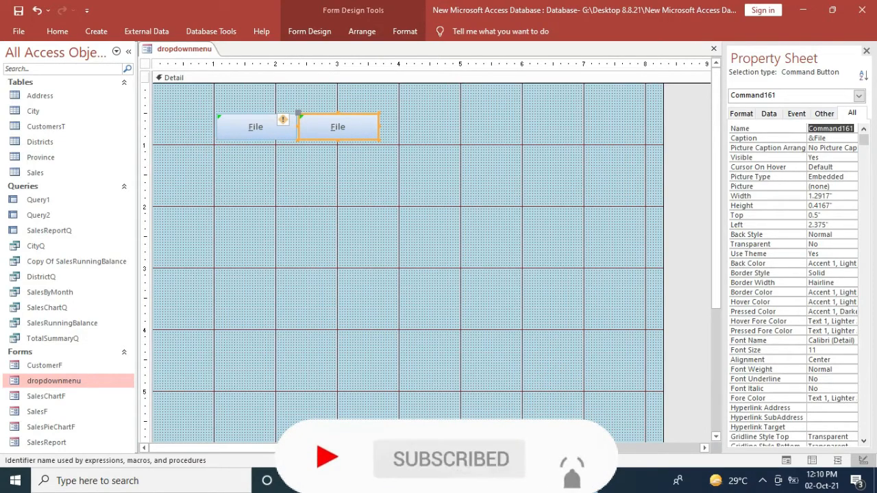
{"action": "type", "text": "cmd"}
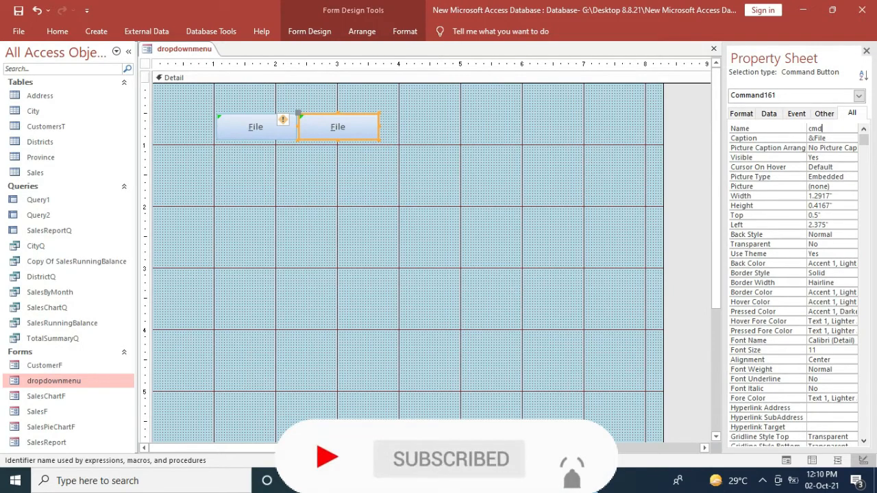
{"action": "type", "text": "edit"}
{"action": "key", "text": "Return"}
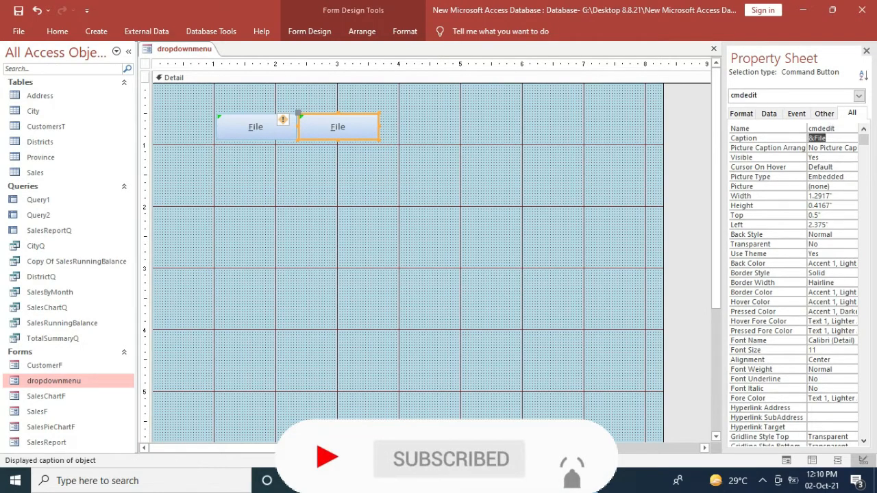
{"action": "key", "text": "End"}
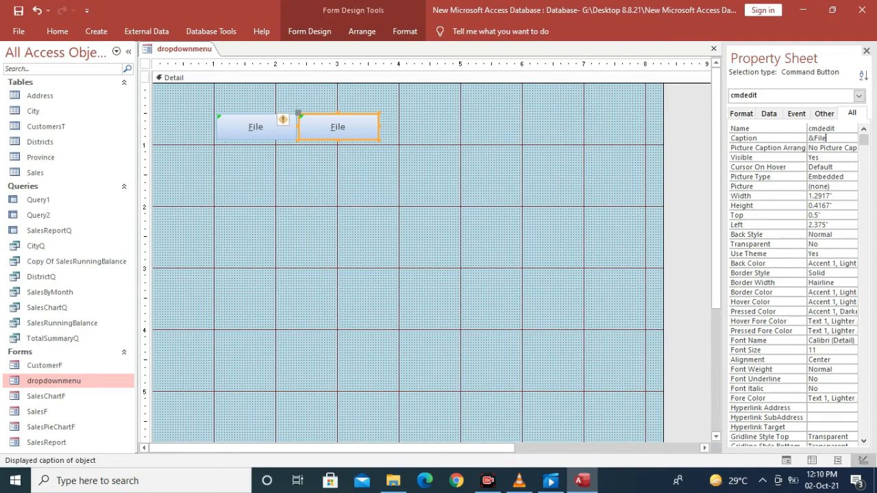
{"action": "key", "text": "BackSpace"}
{"action": "key", "text": "BackSpace"}
{"action": "key", "text": "BackSpace"}
{"action": "key", "text": "BackSpace"}
{"action": "type", "text": "Edit"}
{"action": "left_click", "coordinate": [465, 212]}
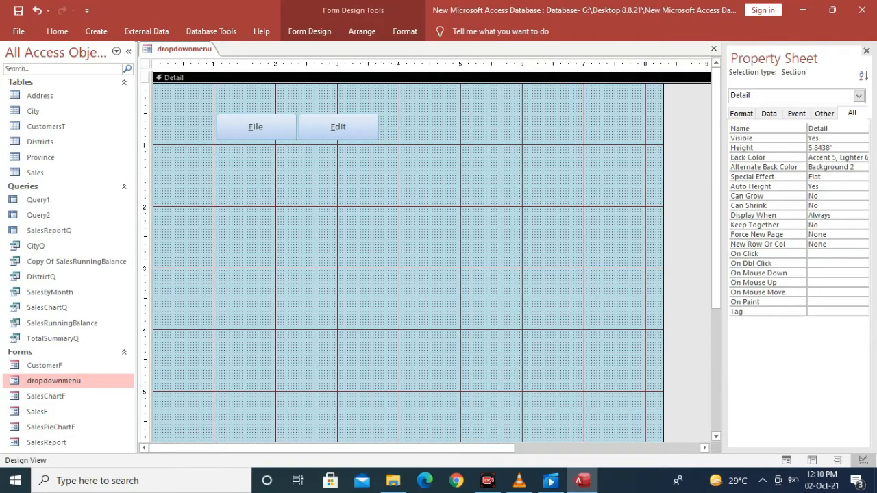
{"action": "left_click_drag", "start_coordinate": [212, 105], "coordinate": [380, 143]}
{"action": "left_click", "coordinate": [414, 195]}
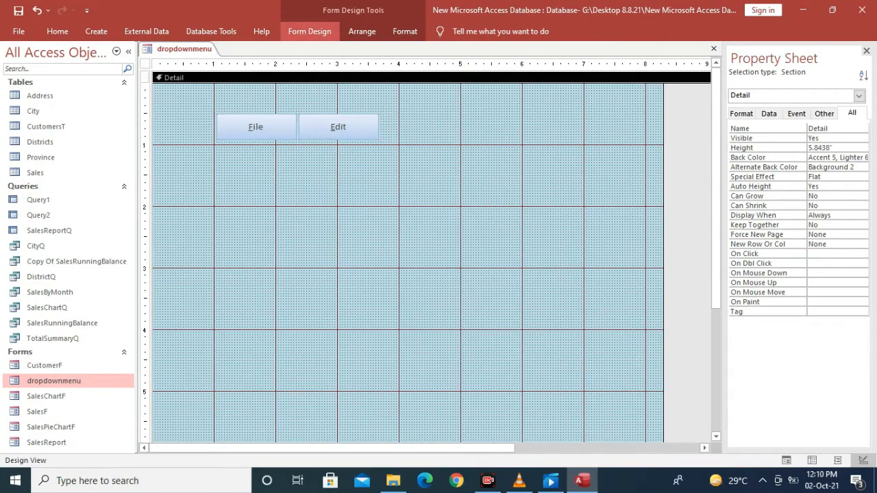
Draw a rectangle about 2.63 by 2.83 inches directly below the File and Edit buttons, spanning both
{"action": "left_click", "coordinate": [309, 30]}
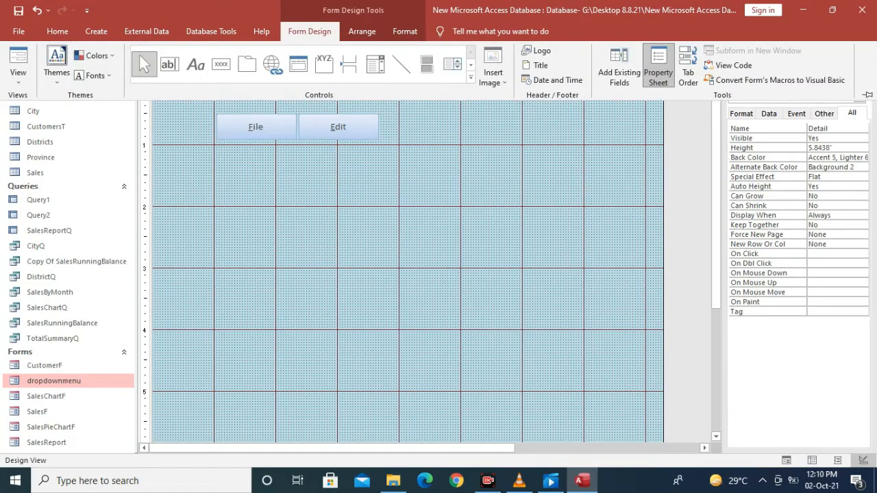
{"action": "left_click", "coordinate": [471, 77]}
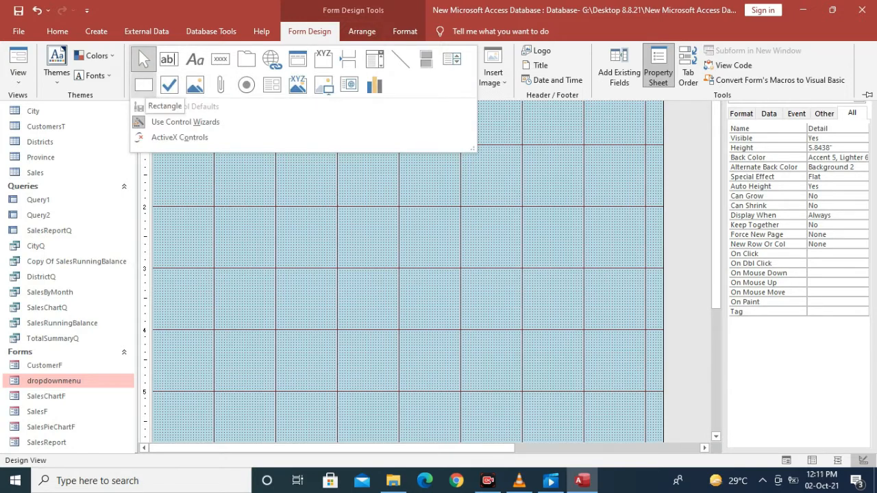
{"action": "left_click", "coordinate": [143, 84]}
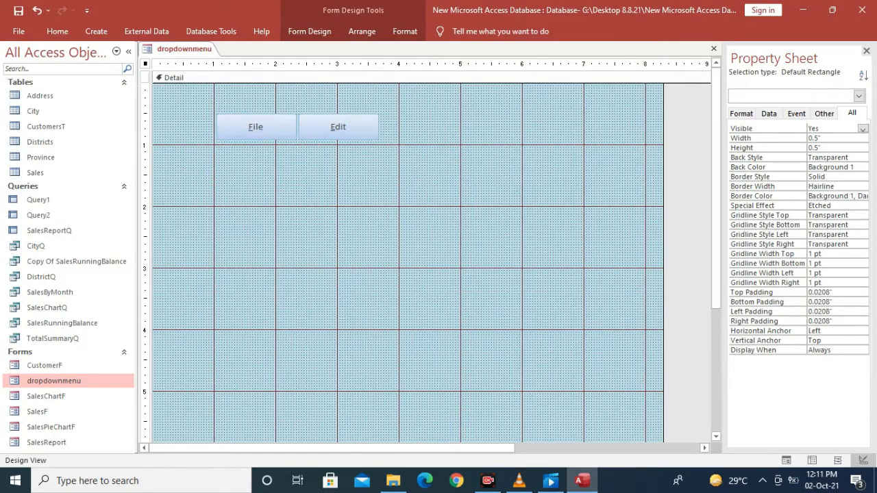
{"action": "left_click_drag", "start_coordinate": [216, 141], "coordinate": [217, 142]}
{"action": "mouse_move", "coordinate": [255, 150]}
{"action": "left_mouse_down"}
{"action": "mouse_move", "coordinate": [378, 165]}
{"action": "mouse_move", "coordinate": [368, 267]}
{"action": "mouse_move", "coordinate": [378, 271]}
{"action": "left_mouse_up"}
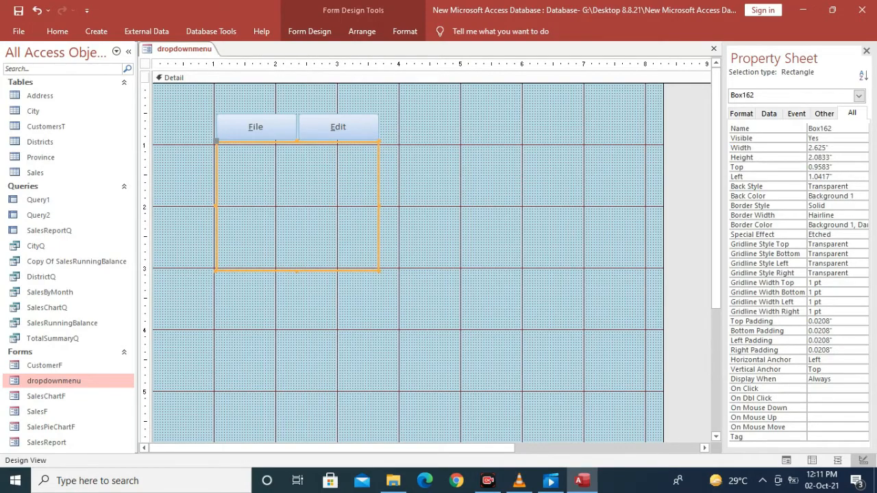
{"action": "left_click_drag", "start_coordinate": [296, 271], "coordinate": [296, 317]}
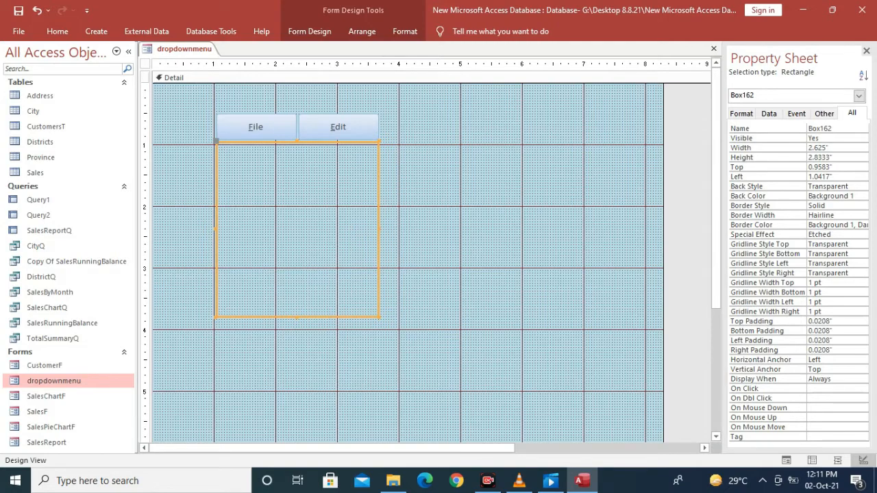
Name the new rectangle FileBox
{"action": "left_click", "coordinate": [833, 128]}
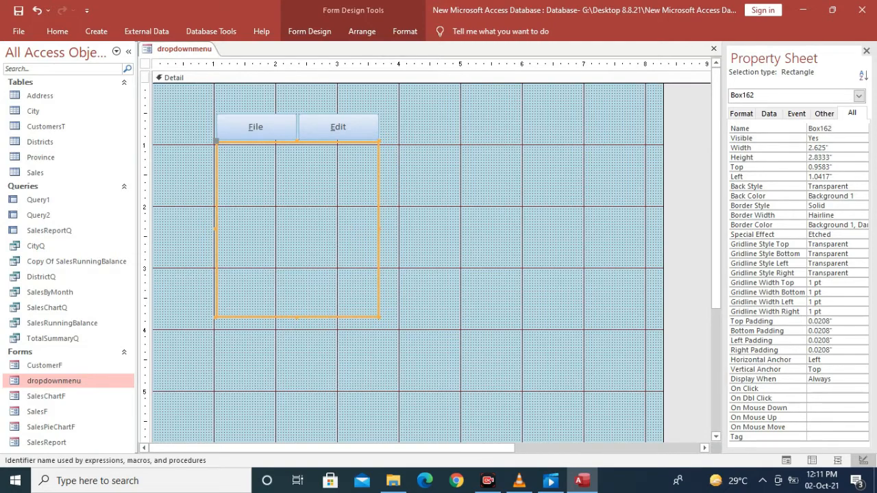
{"action": "key", "text": "BackSpace"}
{"action": "key", "text": "BackSpace"}
{"action": "key", "text": "BackSpace"}
{"action": "key", "text": "Home"}
{"action": "type", "text": "File"}
{"action": "left_click", "coordinate": [479, 219]}
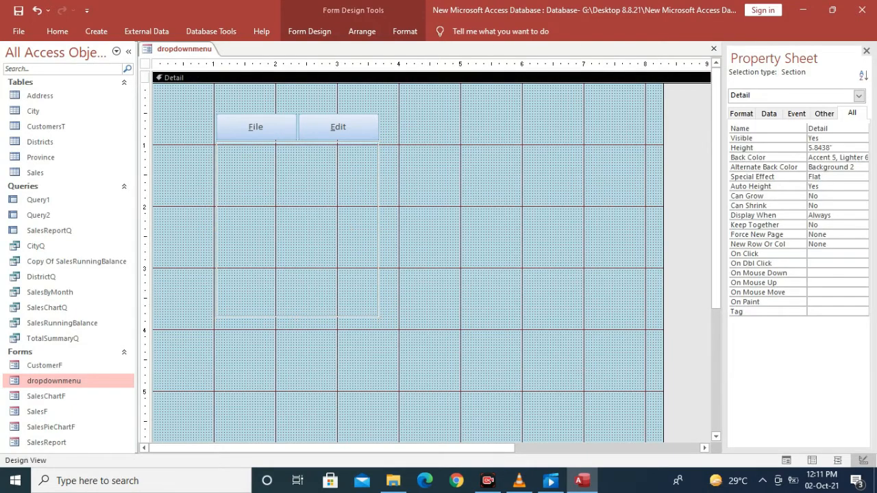
Duplicate FileBox and place the copy directly below the Edit button, about 2.38 inches from the form's left edge and 0.96 inches down
{"action": "left_click", "coordinate": [378, 230]}
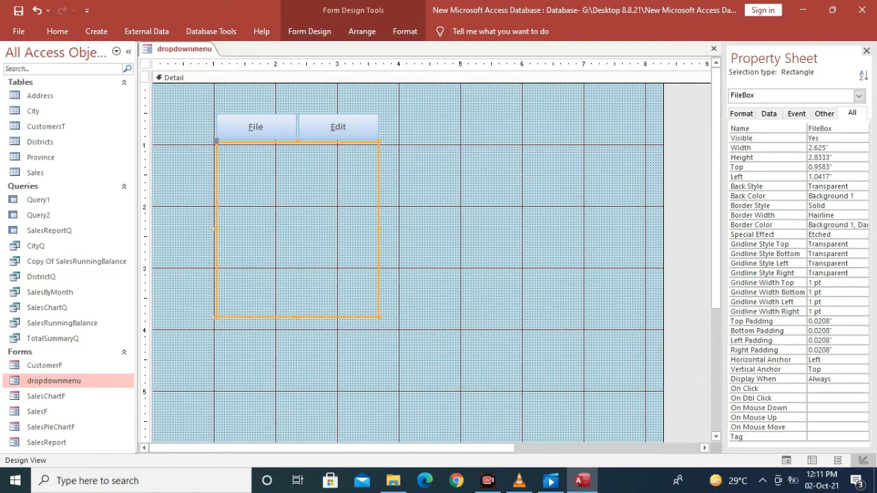
{"action": "left_click", "coordinate": [411, 305]}
{"action": "left_click_drag", "start_coordinate": [409, 305], "coordinate": [180, 250]}
{"action": "key", "text": "ctrl+c"}
{"action": "key", "text": "ctrl+v"}
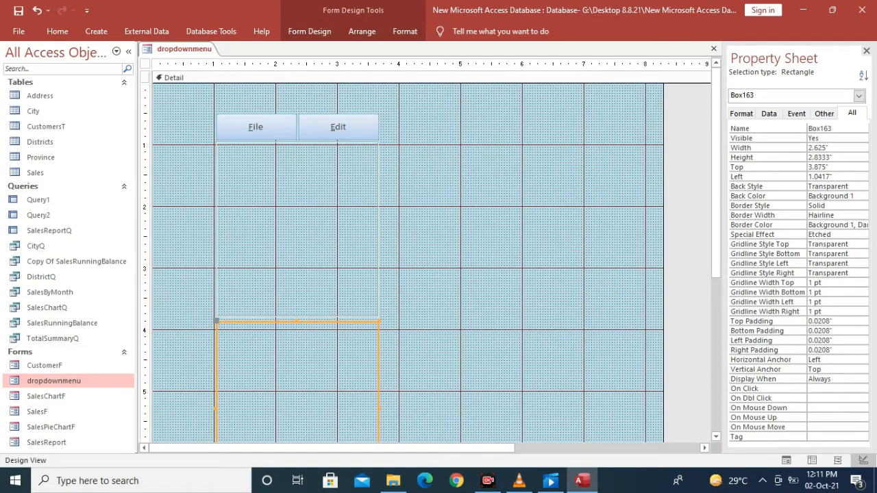
{"action": "left_click_drag", "start_coordinate": [329, 321], "coordinate": [411, 144]}
{"action": "left_click", "coordinate": [504, 199]}
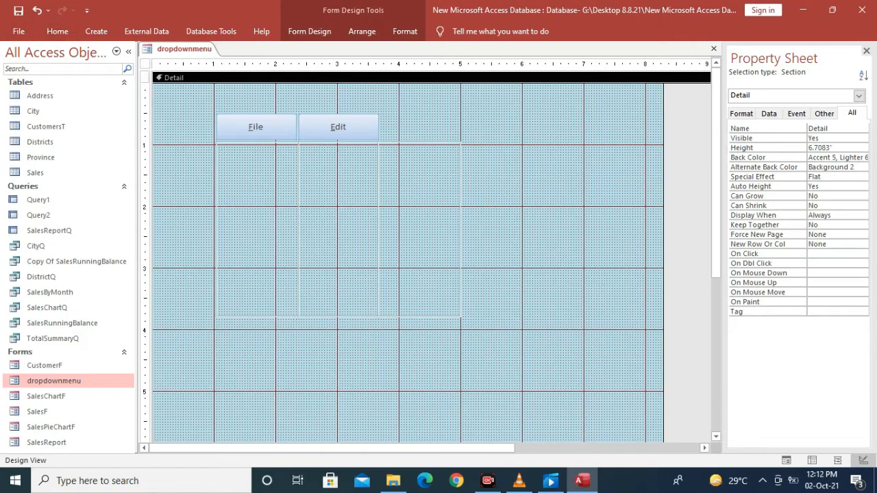
Fill both rectangles with the standard Green background color
{"action": "left_click_drag", "start_coordinate": [500, 297], "coordinate": [197, 203]}
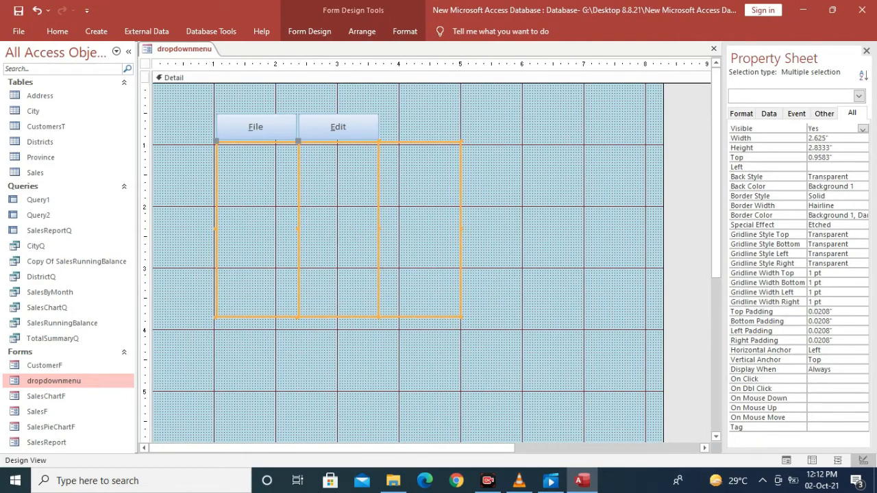
{"action": "left_click", "coordinate": [57, 31]}
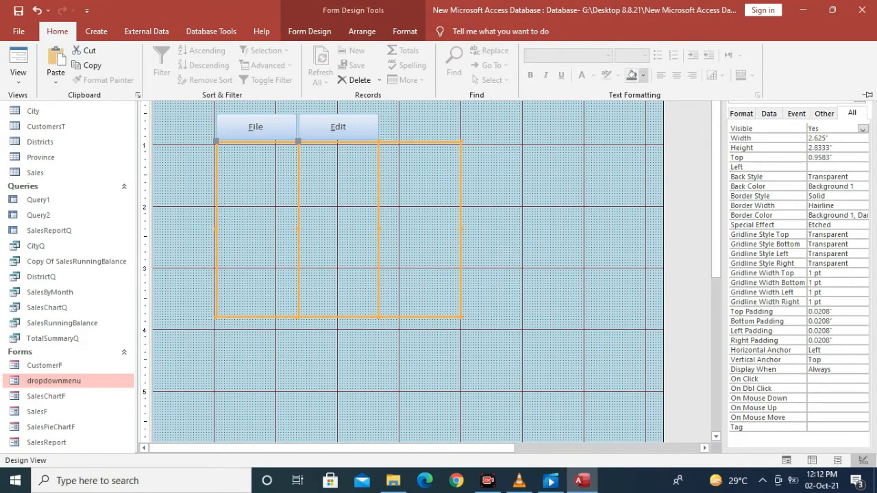
{"action": "left_click", "coordinate": [643, 74]}
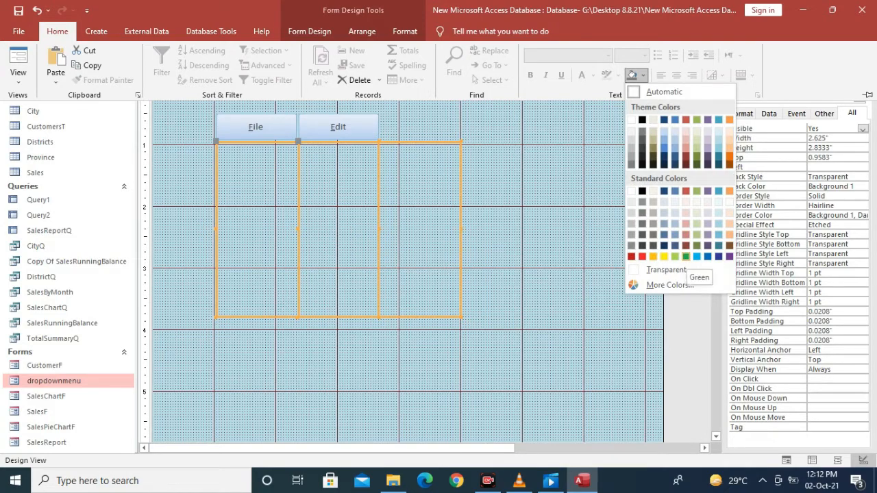
{"action": "left_click", "coordinate": [685, 256]}
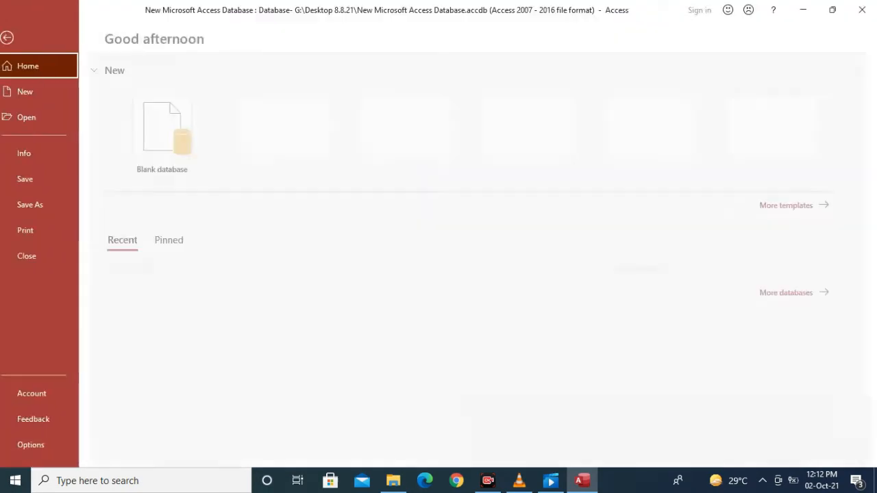
Preview the form with its filled rectangles in Form View, and return to Design View
{"action": "left_click", "coordinate": [18, 31]}
{"action": "key", "text": "Escape"}
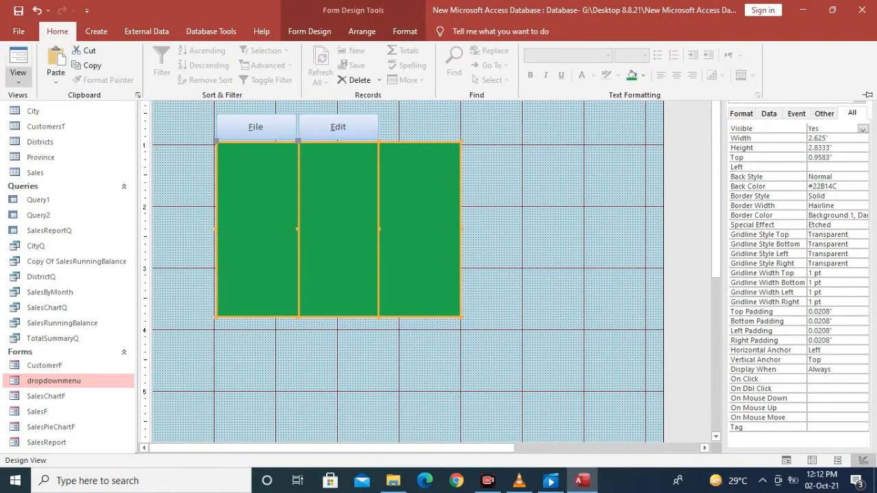
{"action": "left_click", "coordinate": [19, 75]}
{"action": "left_click", "coordinate": [57, 104]}
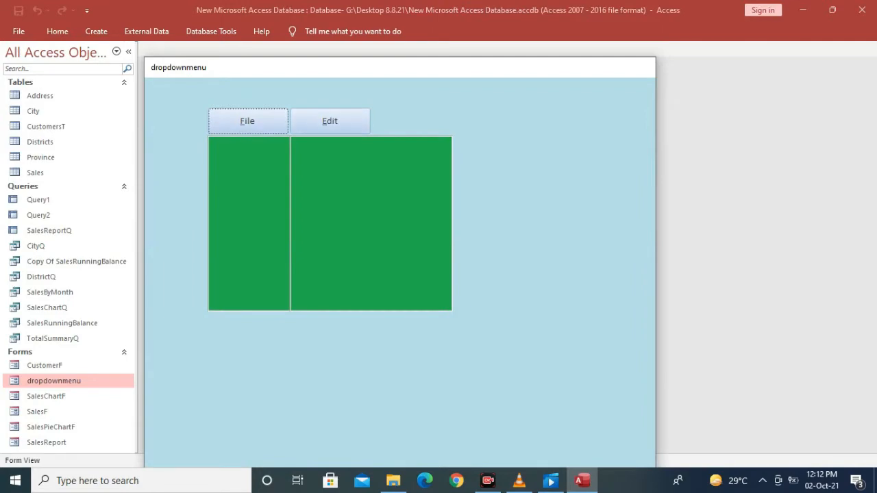
{"action": "right_click", "coordinate": [309, 69]}
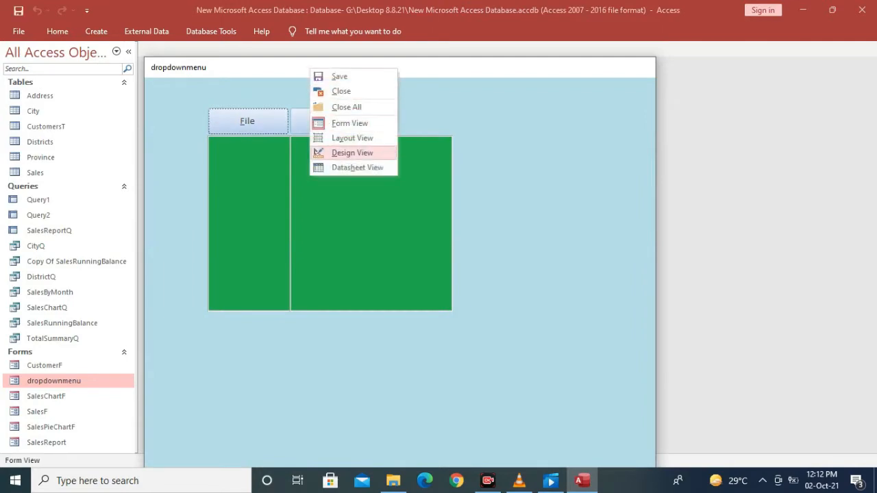
{"action": "left_click", "coordinate": [352, 152]}
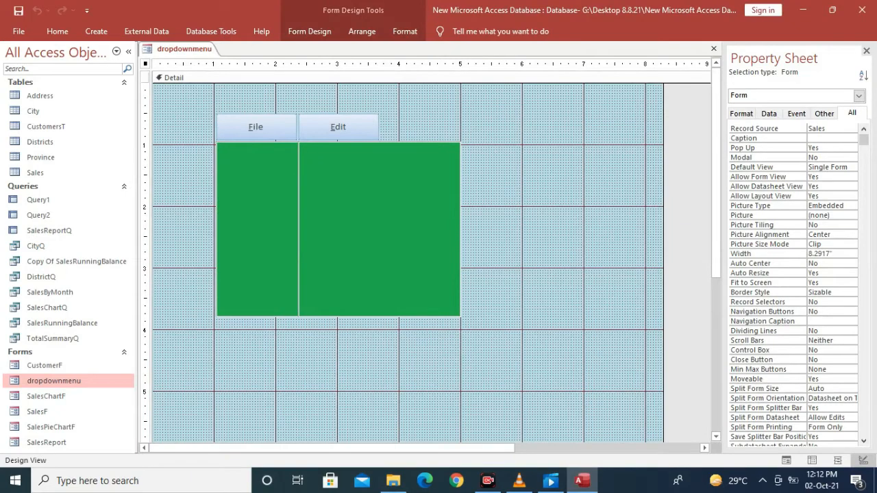
Set the border style of both green rectangles to Transparent and their Visible property to No
{"action": "left_click_drag", "start_coordinate": [515, 257], "coordinate": [179, 273]}
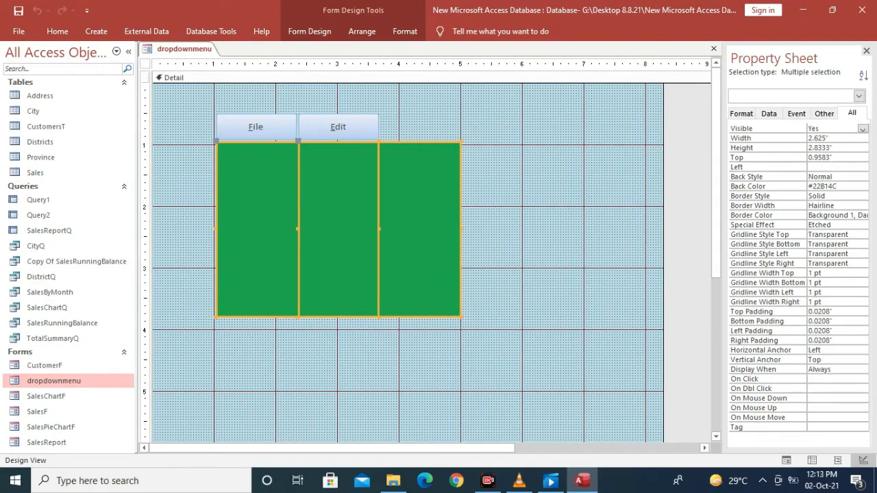
{"action": "left_click", "coordinate": [816, 196]}
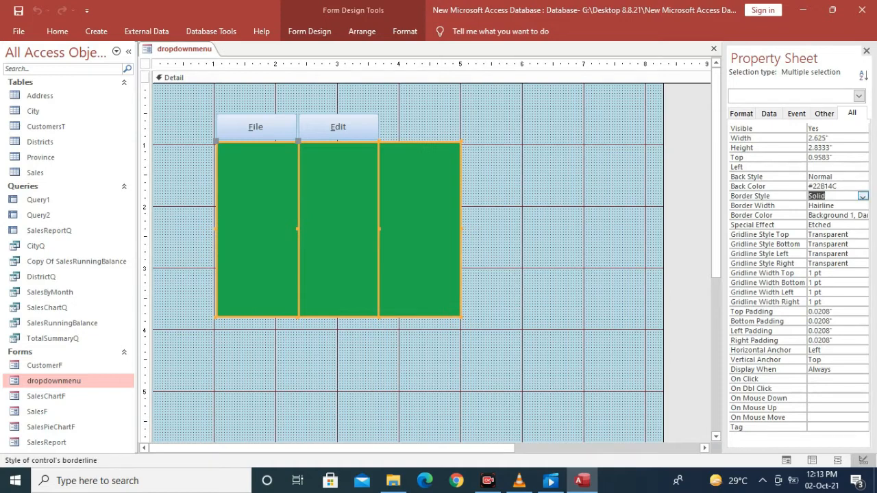
{"action": "left_click", "coordinate": [863, 195]}
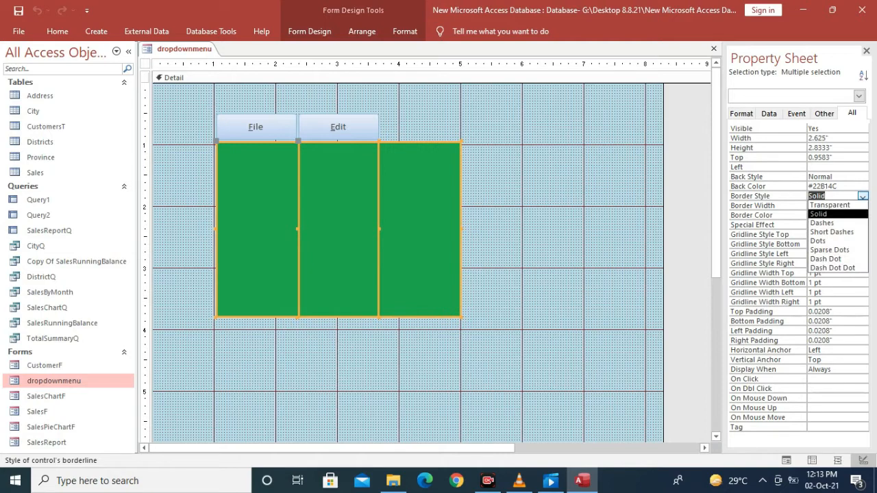
{"action": "left_click", "coordinate": [830, 206]}
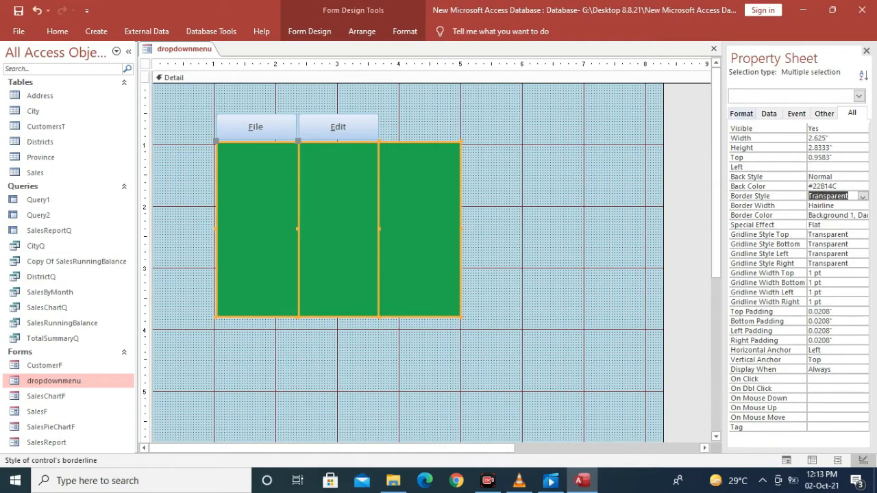
{"action": "left_click", "coordinate": [862, 128]}
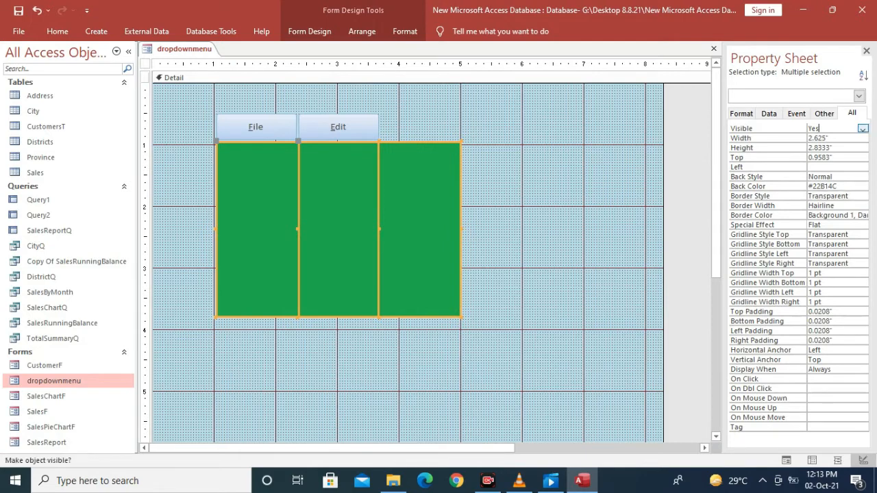
{"action": "left_click", "coordinate": [862, 129]}
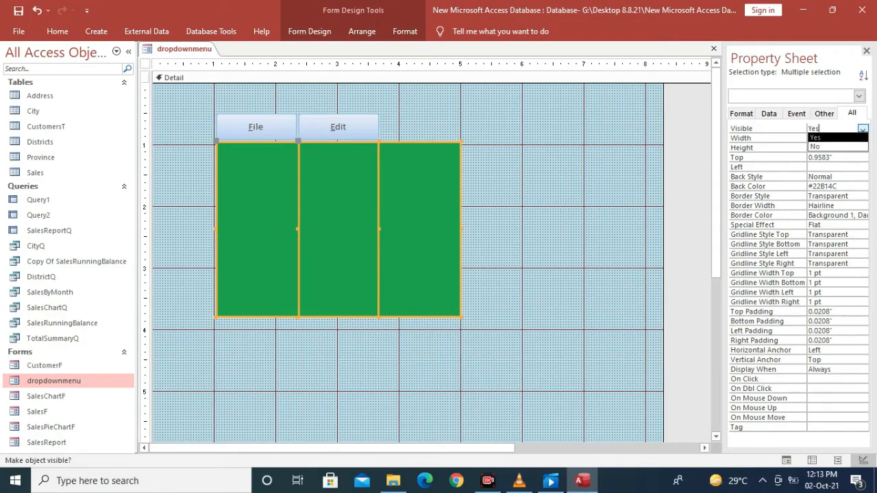
{"action": "key", "text": "Down"}
{"action": "key", "text": "Return"}
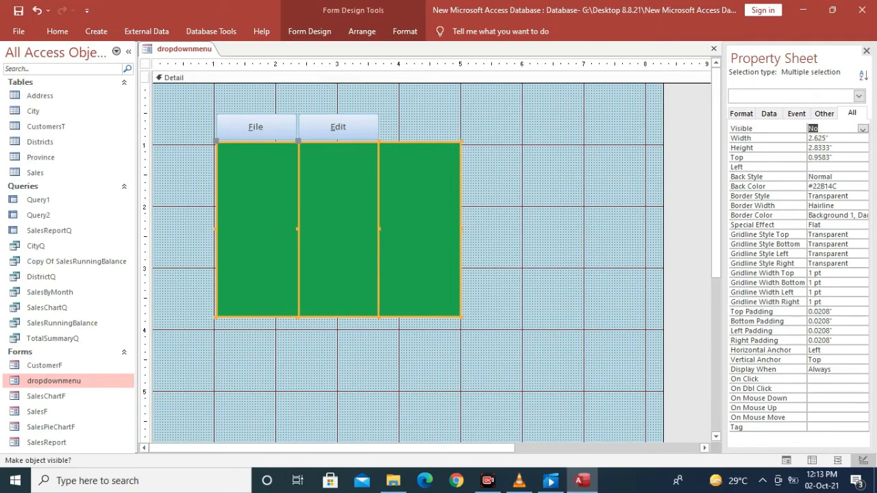
Check in Form View how the hidden rectangles affect the form, and return to Design View
{"action": "left_click", "coordinate": [57, 32]}
{"action": "left_click", "coordinate": [17, 68]}
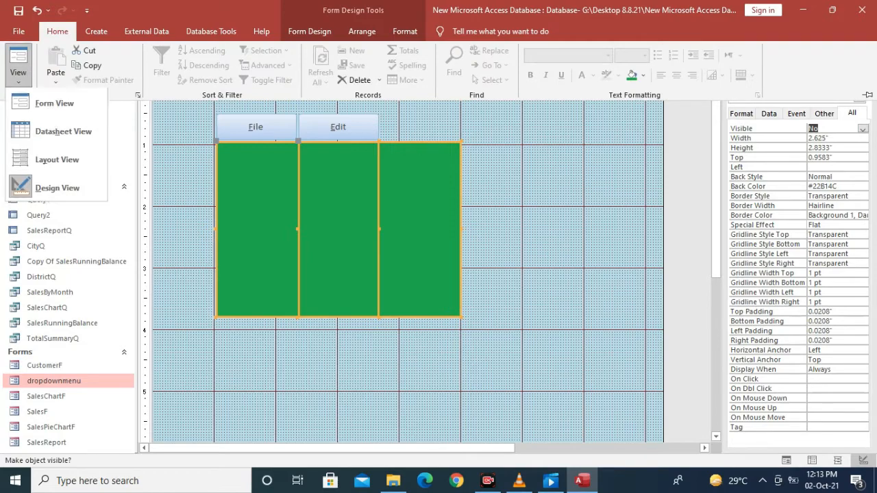
{"action": "left_click", "coordinate": [55, 104]}
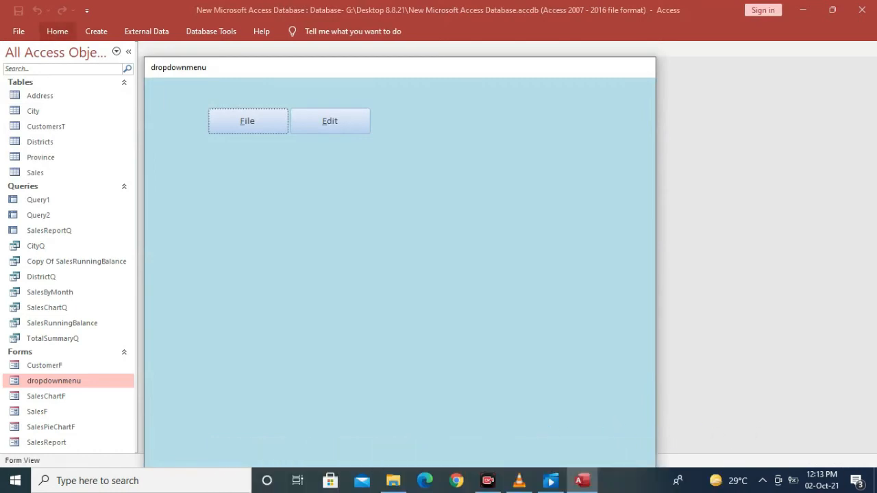
{"action": "right_click", "coordinate": [234, 67]}
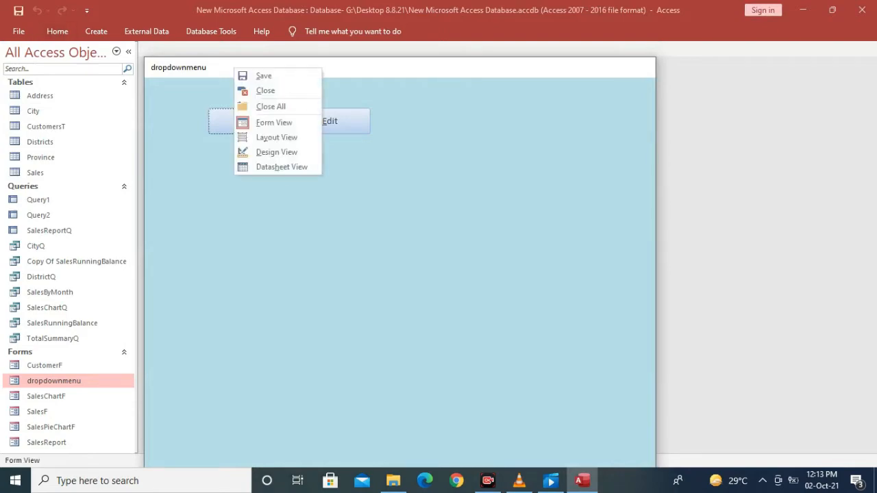
{"action": "left_click", "coordinate": [276, 151]}
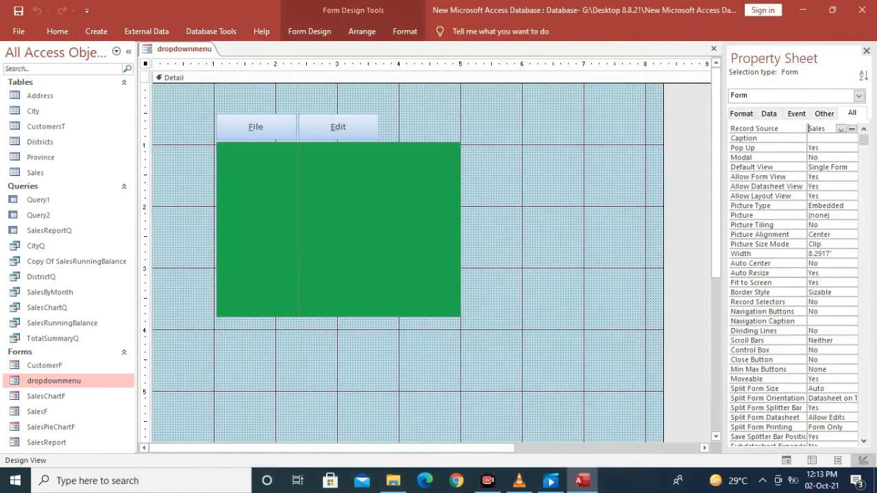
Send the rectangle below the Edit button to the back, behind FileBox
{"action": "left_click", "coordinate": [431, 77]}
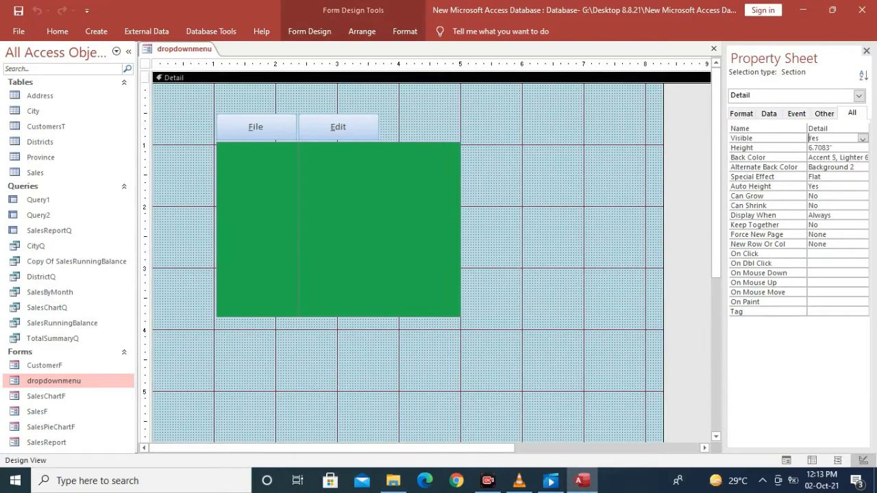
{"action": "left_click", "coordinate": [257, 219]}
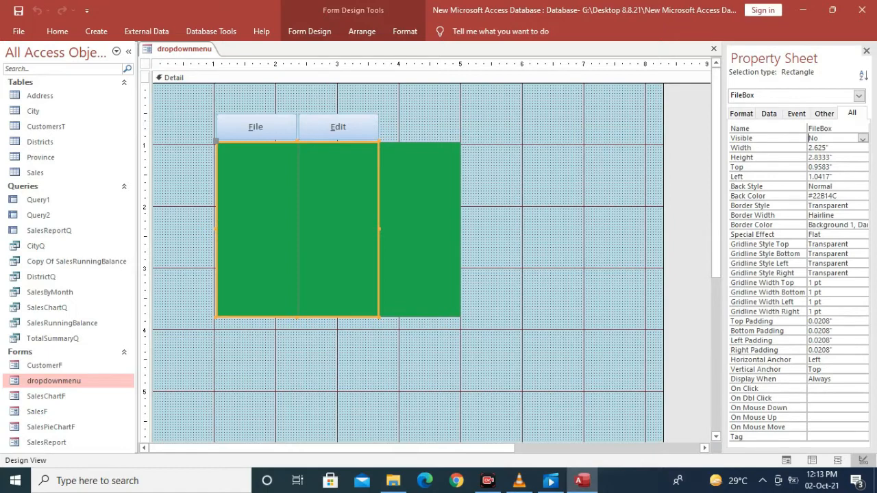
{"action": "left_click", "coordinate": [534, 206]}
{"action": "left_click", "coordinate": [380, 222]}
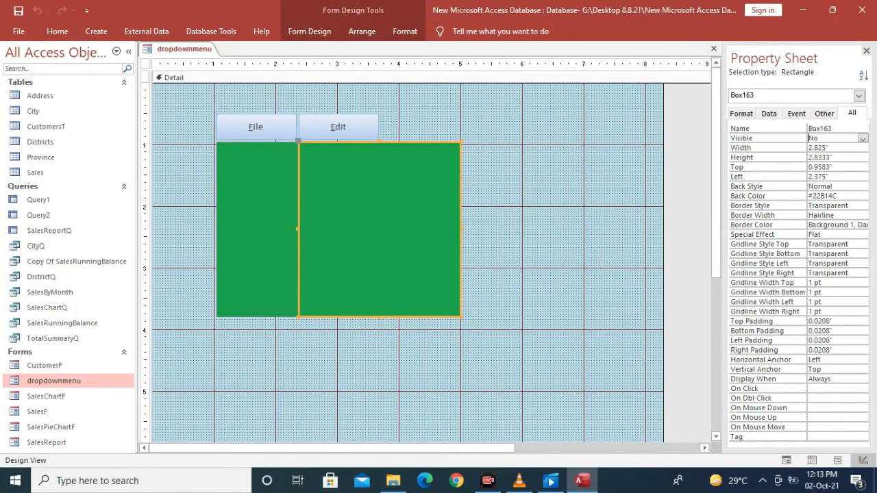
{"action": "right_click", "coordinate": [365, 226]}
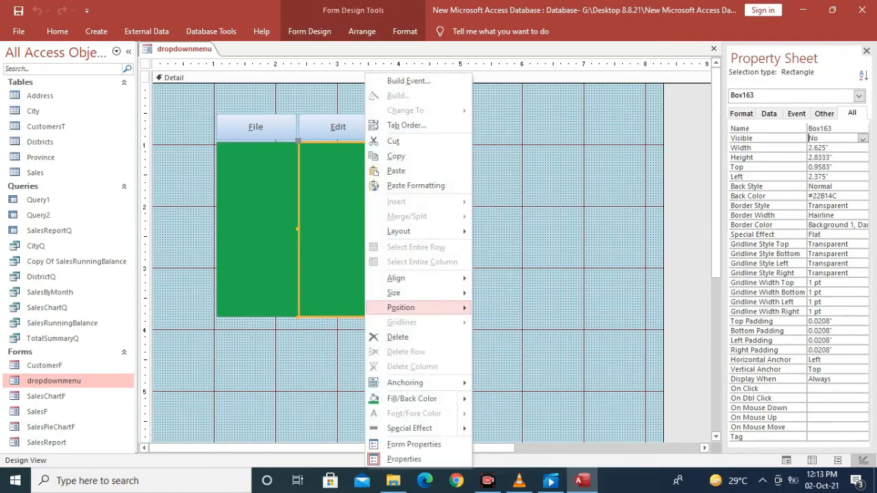
{"action": "mouse_move", "coordinate": [411, 308]}
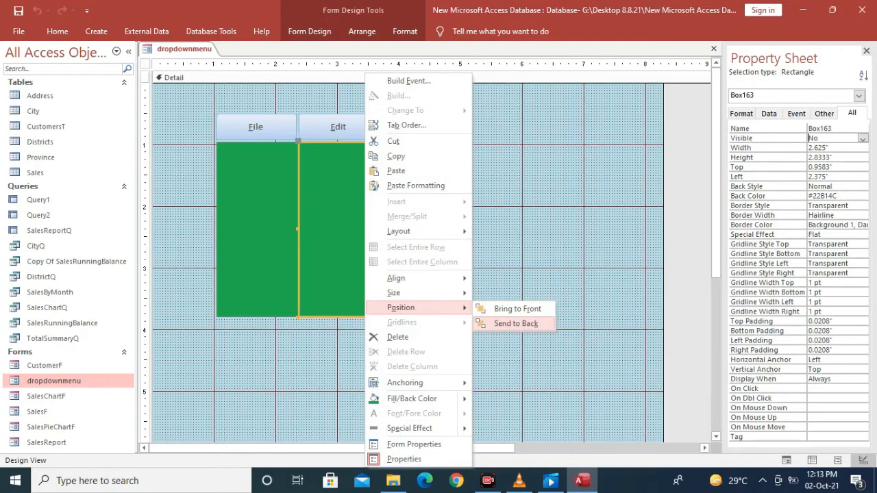
{"action": "left_click", "coordinate": [516, 324]}
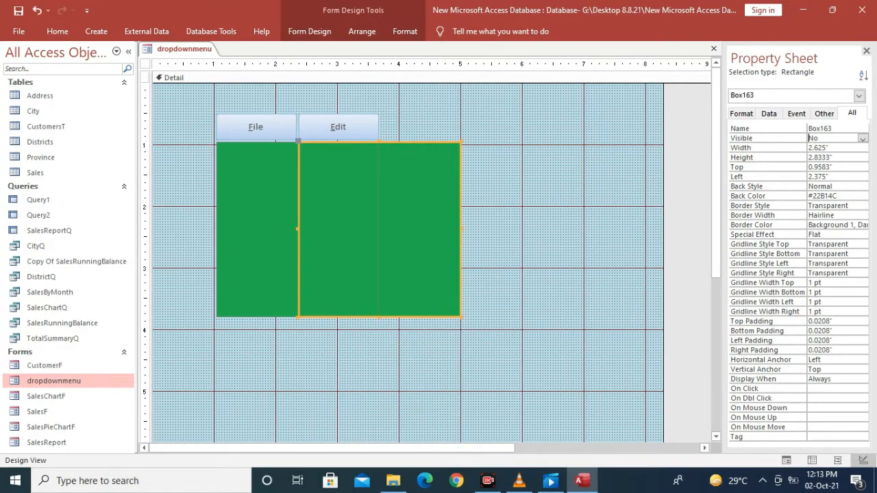
Draw a command button about 2.08" wide and 0.42" high at the top of FileBox, without using the wizard
{"action": "left_click", "coordinate": [257, 228]}
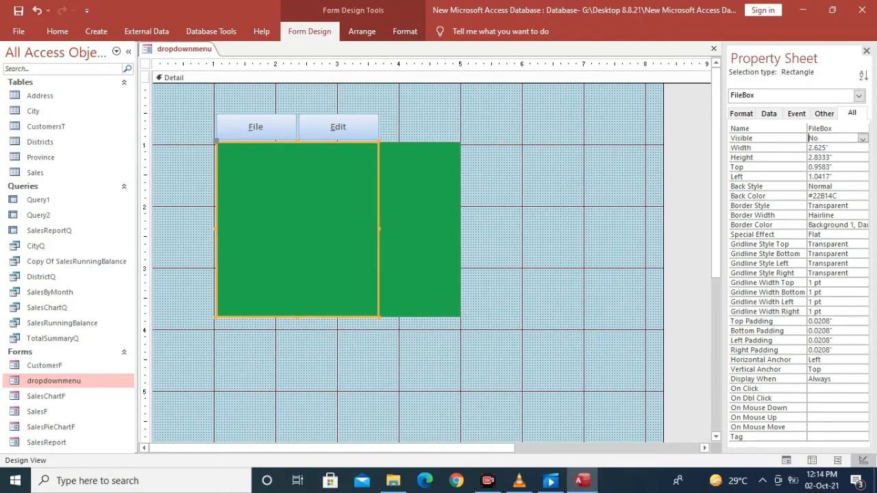
{"action": "left_click", "coordinate": [309, 30]}
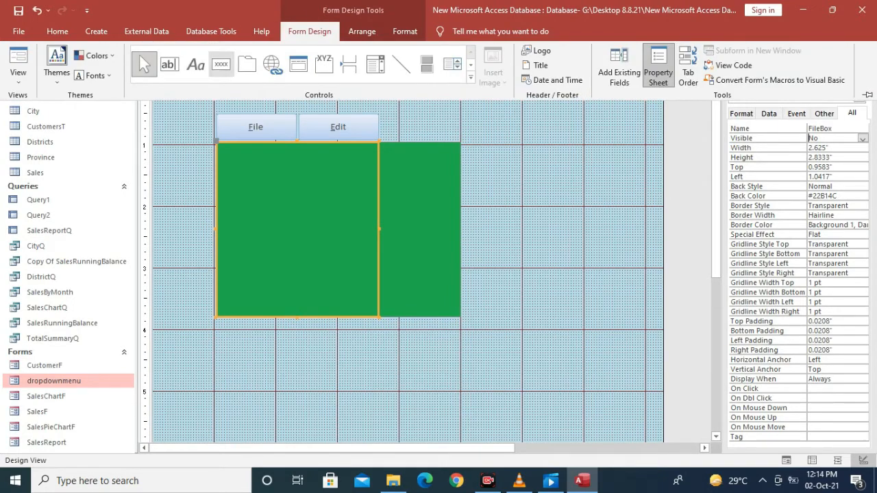
{"action": "left_click", "coordinate": [221, 64]}
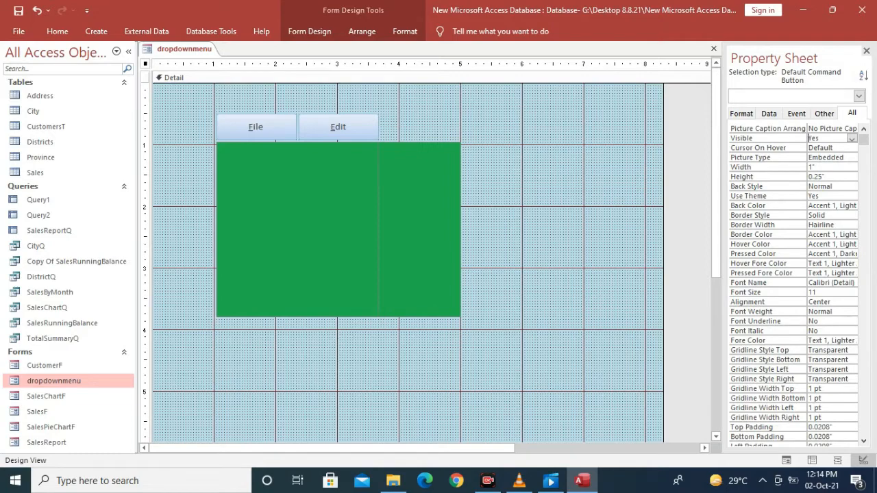
{"action": "left_click_drag", "start_coordinate": [218, 144], "coordinate": [348, 171]}
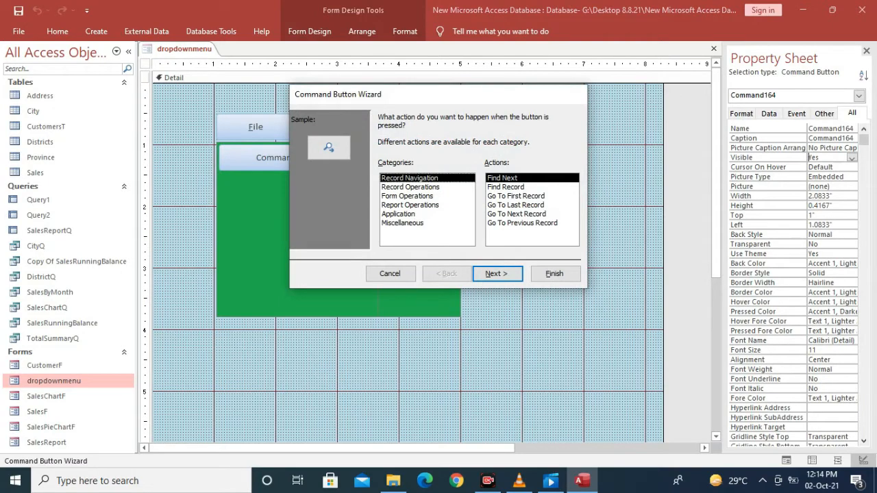
{"action": "left_click", "coordinate": [390, 273]}
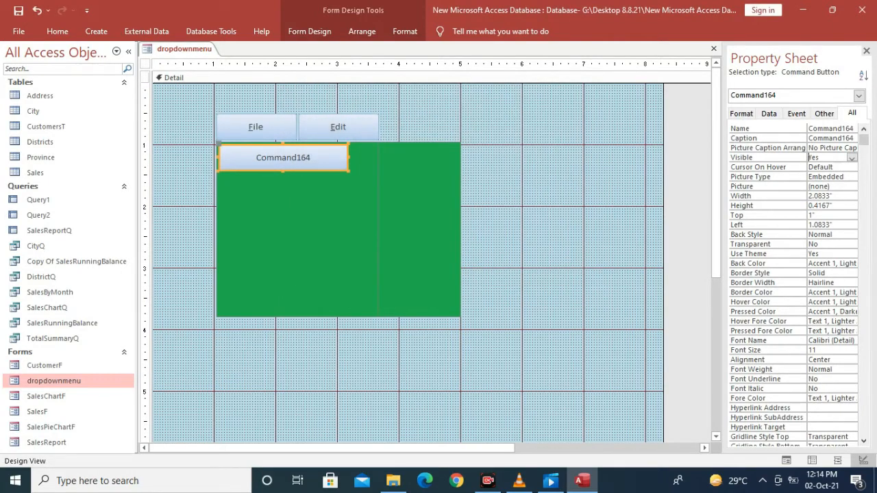
Name the new command button cmdNew and set its caption to &New
{"action": "double_click", "coordinate": [831, 128]}
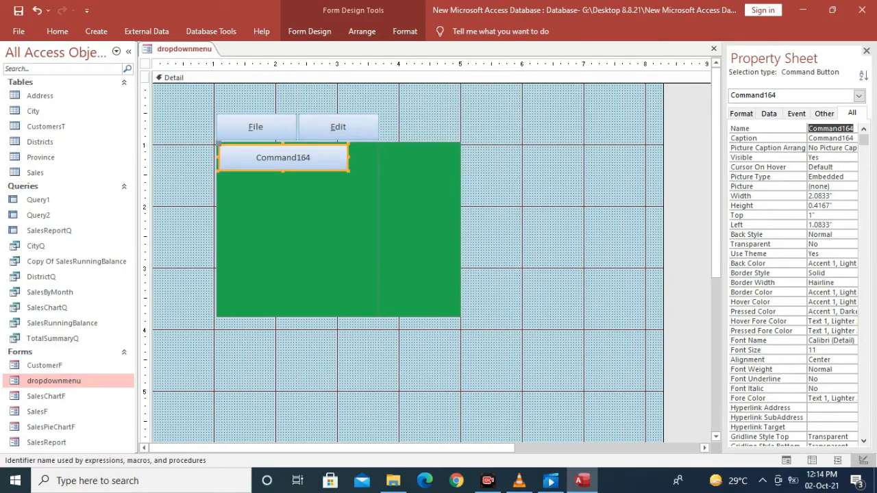
{"action": "type", "text": "cd"}
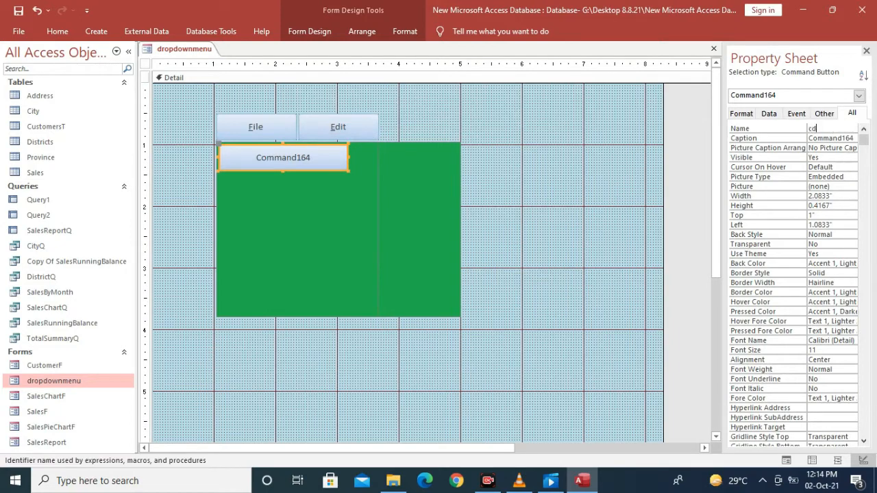
{"action": "type", "text": "mdNew"}
{"action": "key", "text": "Return"}
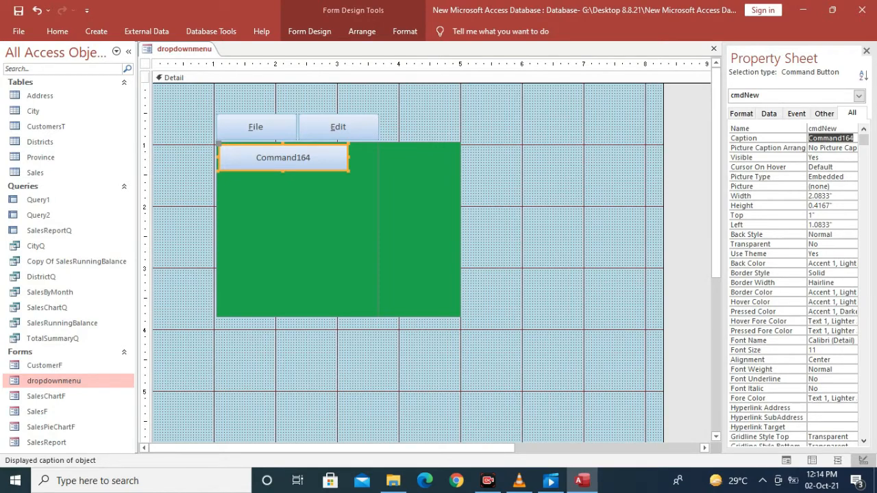
{"action": "type", "text": "&"}
{"action": "key", "text": "BackSpace"}
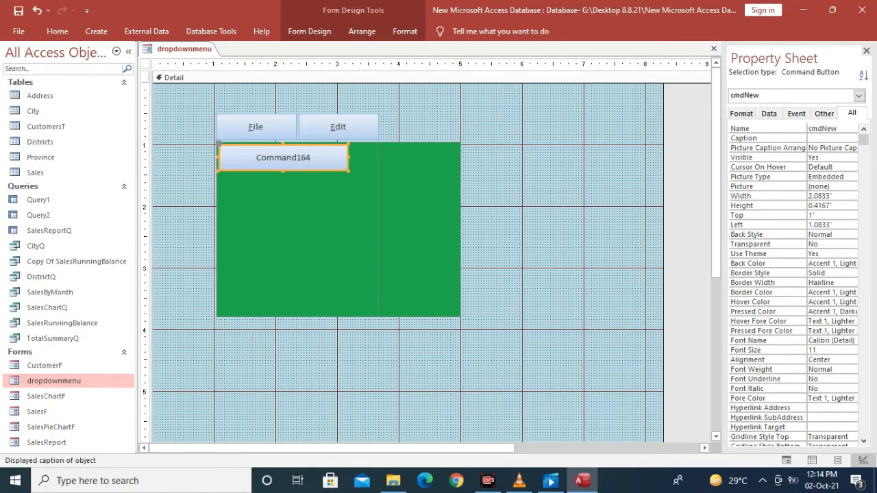
{"action": "type", "text": "&New"}
{"action": "left_click", "coordinate": [541, 226]}
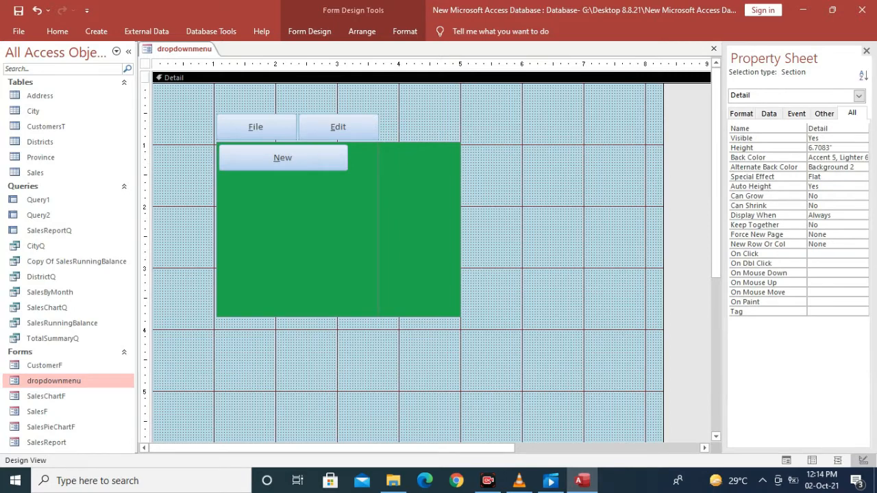
Duplicate the New button and move the copy up until it sits directly beneath the original
{"action": "left_click", "coordinate": [283, 159]}
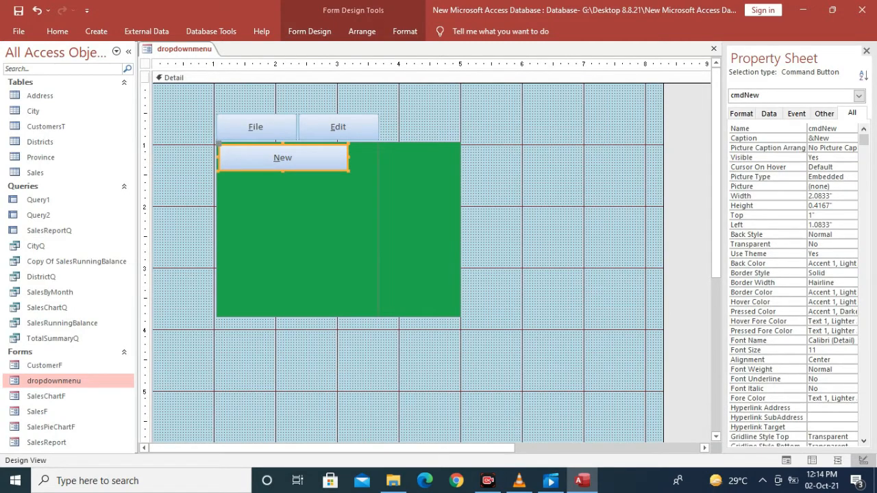
{"action": "key", "text": "ctrl+v"}
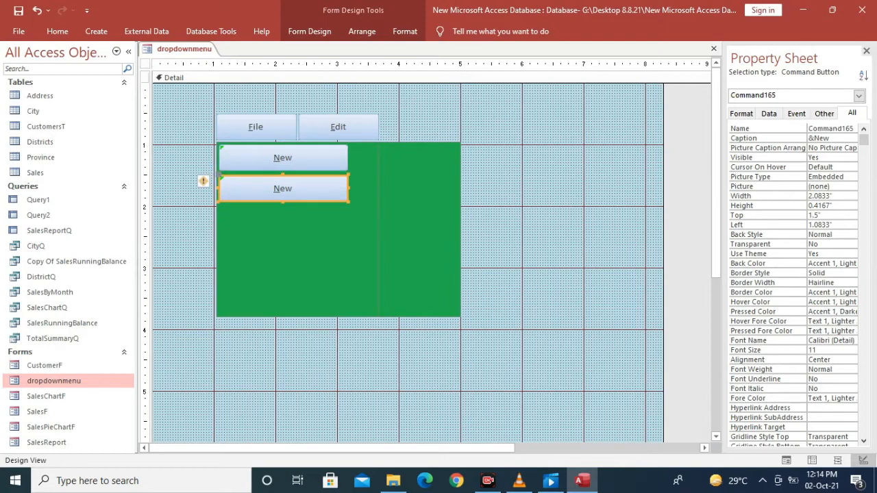
{"action": "key", "text": "Up"}
{"action": "key", "text": "Up"}
{"action": "key", "text": "Up"}
{"action": "key", "text": "Up"}
{"action": "key", "text": "Up"}
{"action": "key", "text": "Up"}
{"action": "key", "text": "Up"}
{"action": "key", "text": "Up"}
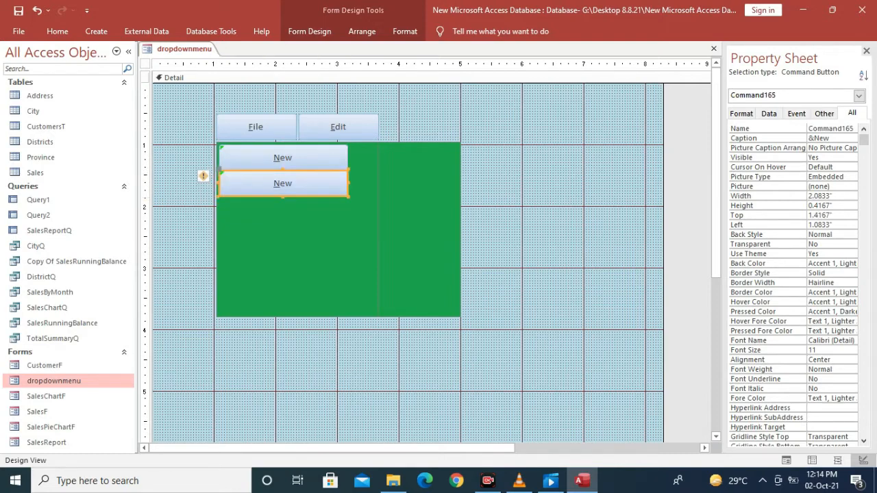
Paste three more copies of the New button to complete a stacked column of five
{"action": "key", "text": "ctrl+v"}
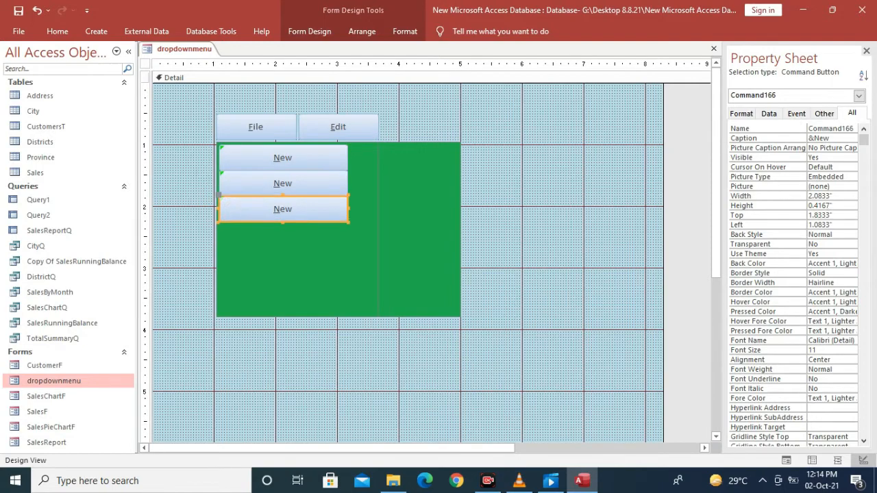
{"action": "key", "text": "ctrl+v"}
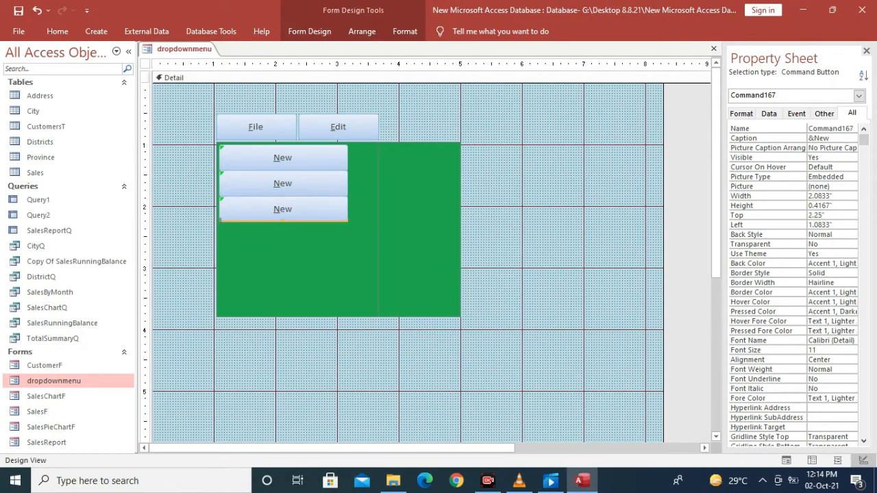
{"action": "key", "text": "ctrl+v"}
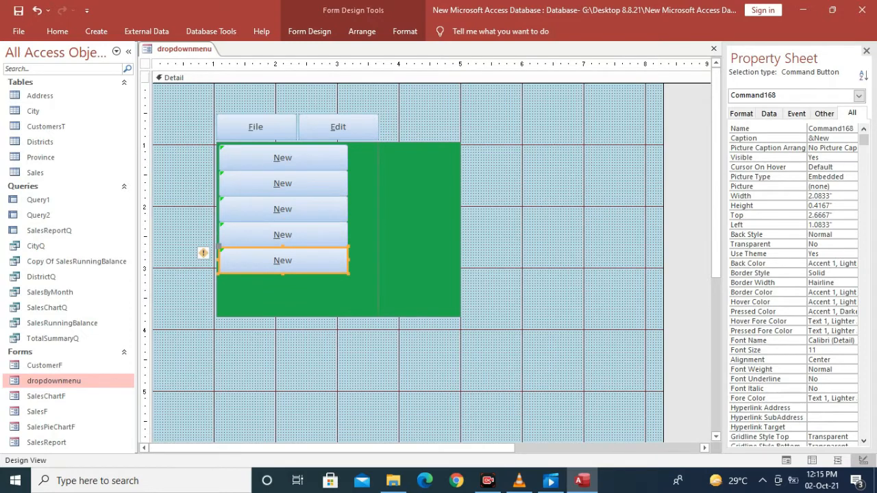
{"action": "left_click", "coordinate": [295, 356]}
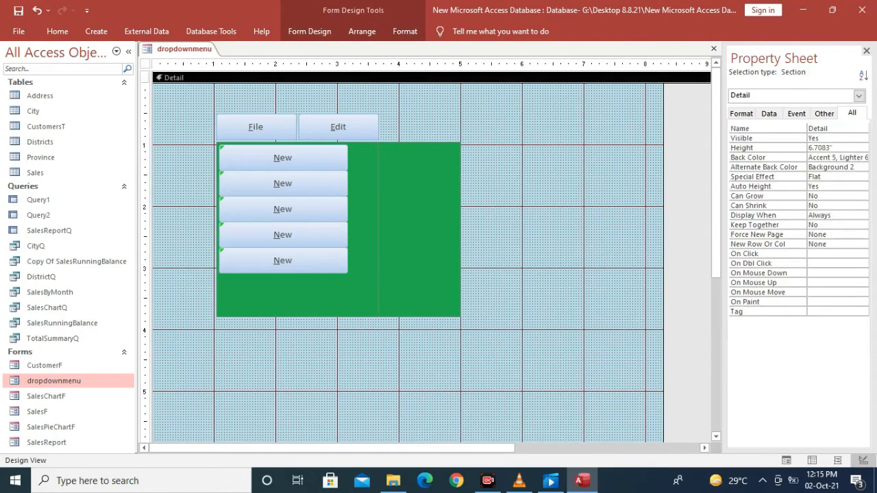
Shorten both green rectangles to about 2.125" high so they end at the lower edge of the last button
{"action": "left_click", "coordinate": [295, 295]}
{"action": "left_click_drag", "start_coordinate": [295, 318], "coordinate": [296, 272]}
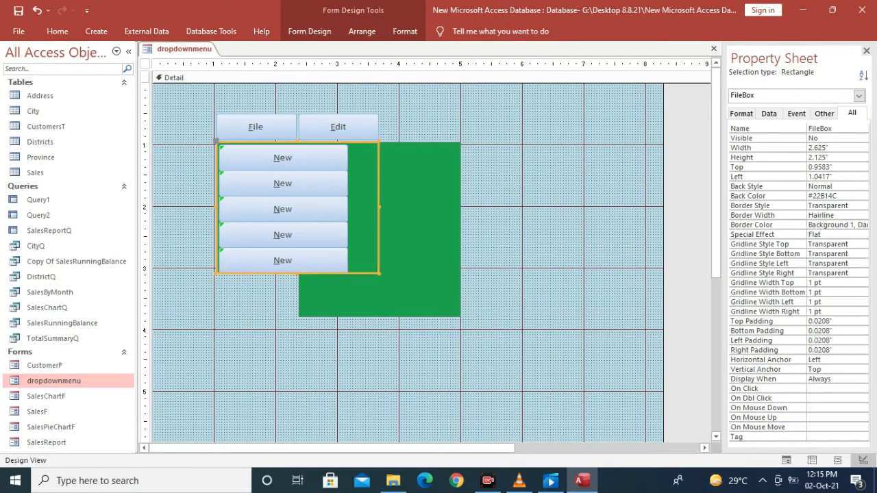
{"action": "left_click", "coordinate": [404, 290]}
{"action": "left_click_drag", "start_coordinate": [379, 317], "coordinate": [379, 272]}
{"action": "left_click", "coordinate": [404, 322]}
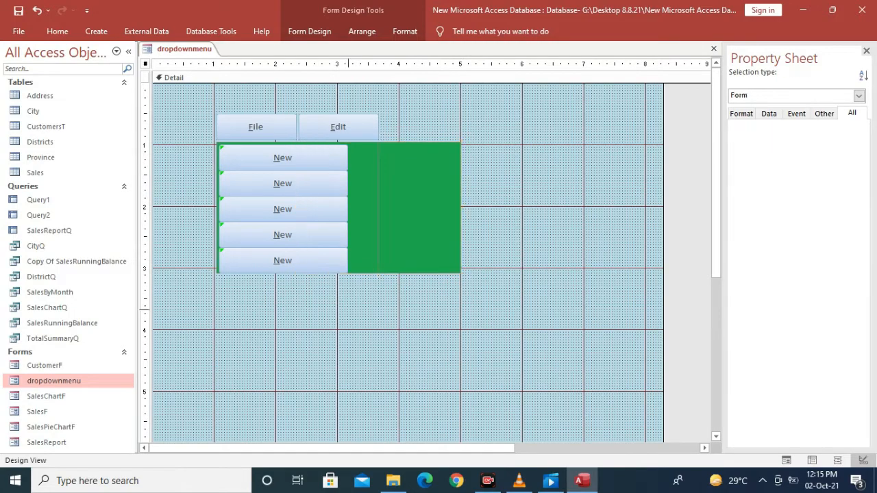
Name the second button in the column cmdopen and set its caption to &Open
{"action": "left_click", "coordinate": [283, 183]}
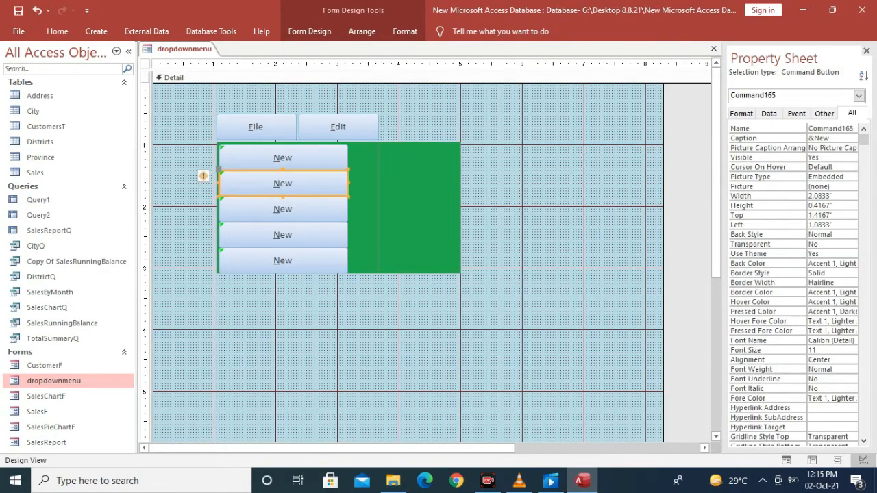
{"action": "double_click", "coordinate": [831, 129]}
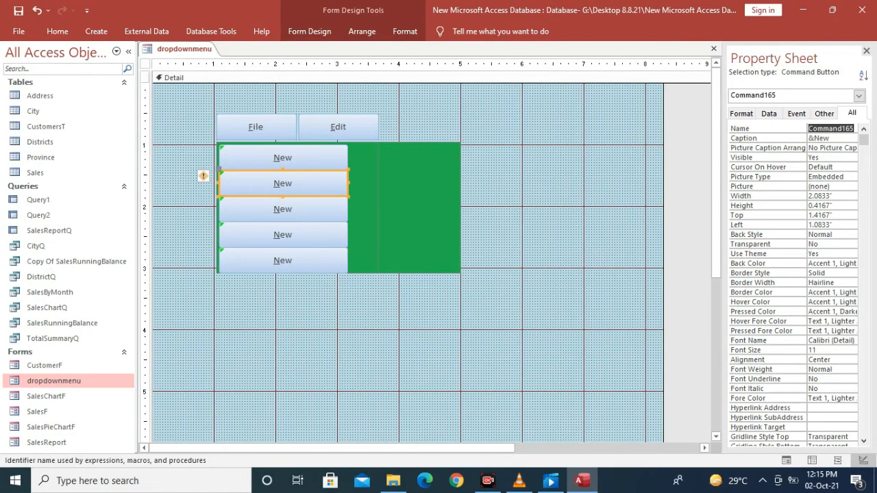
{"action": "type", "text": "cdm"}
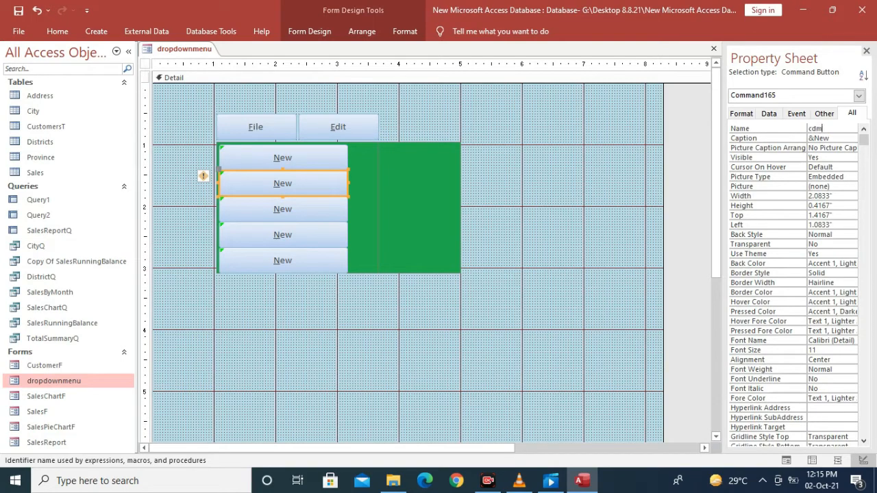
{"action": "key", "text": "BackSpace"}
{"action": "key", "text": "BackSpace"}
{"action": "type", "text": "md"}
{"action": "type", "text": "open"}
{"action": "key", "text": "Return"}
{"action": "key", "text": "End"}
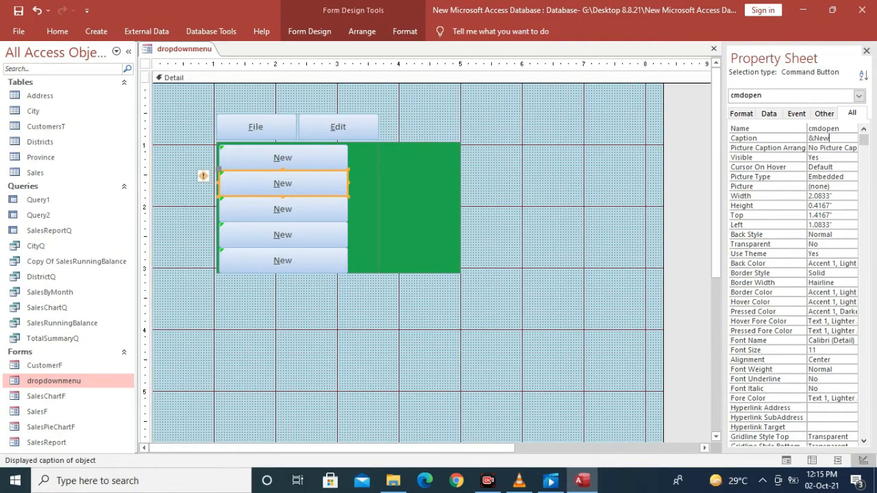
{"action": "key", "text": "BackSpace"}
{"action": "key", "text": "BackSpace"}
{"action": "key", "text": "BackSpace"}
{"action": "type", "text": "Open"}
Name the third button in the column cmdsave and set its caption to &Save
{"action": "left_click", "coordinate": [283, 209]}
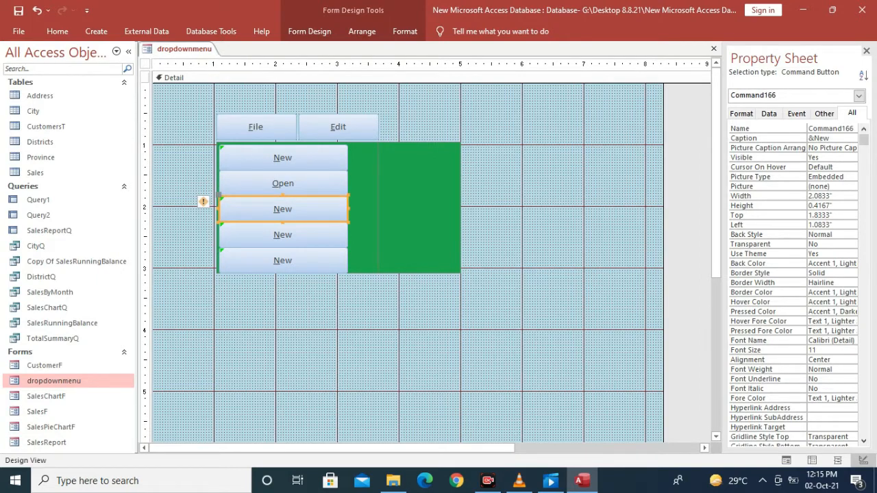
{"action": "left_click", "coordinate": [823, 129]}
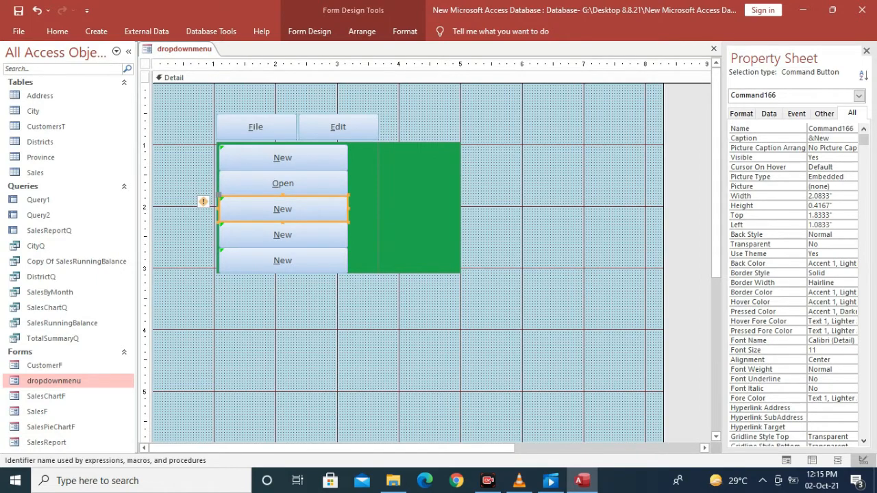
{"action": "double_click", "coordinate": [823, 129]}
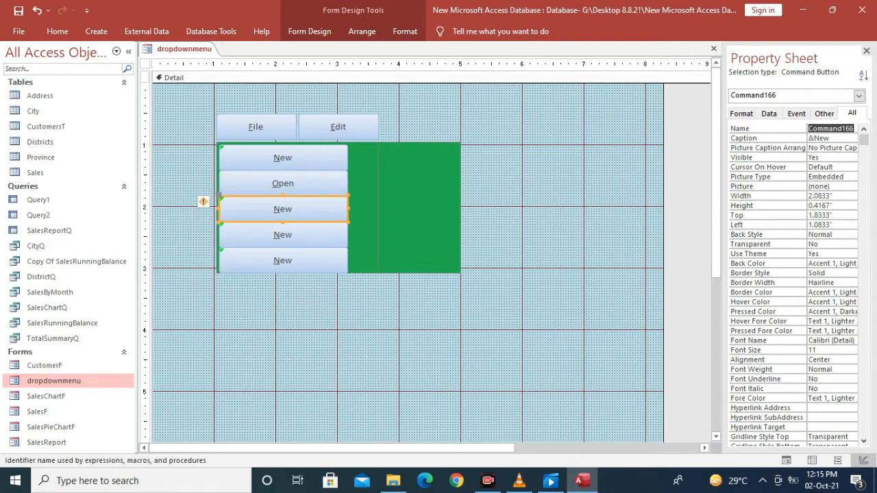
{"action": "type", "text": "c"}
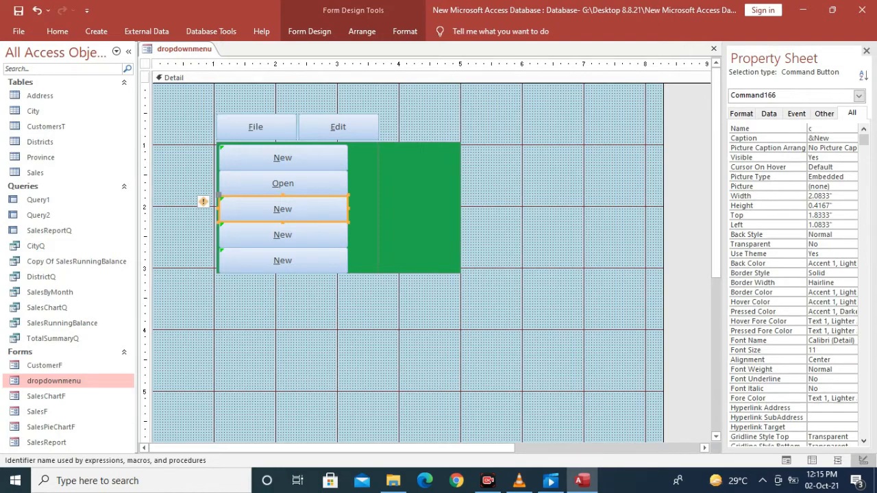
{"action": "type", "text": "md"}
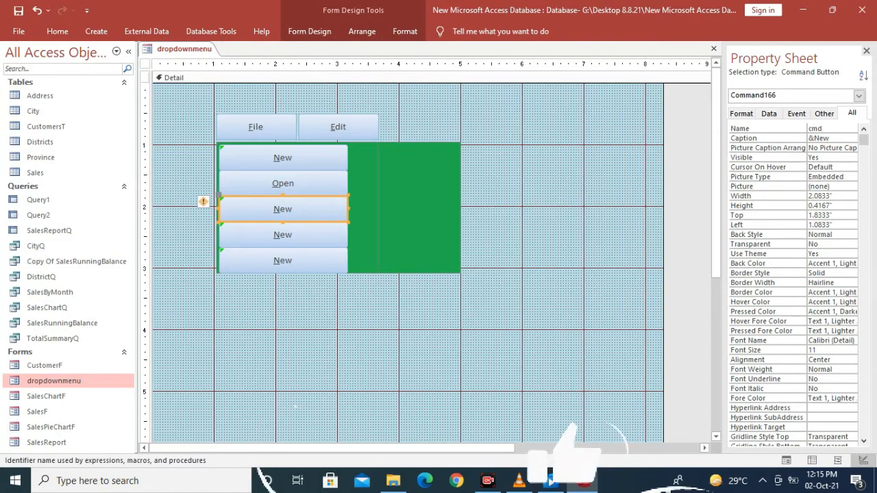
{"action": "type", "text": "save"}
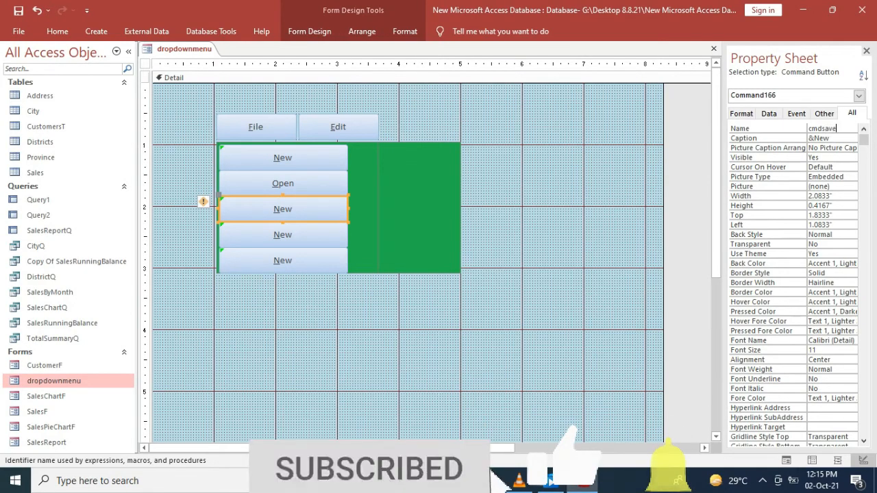
{"action": "key", "text": "Return"}
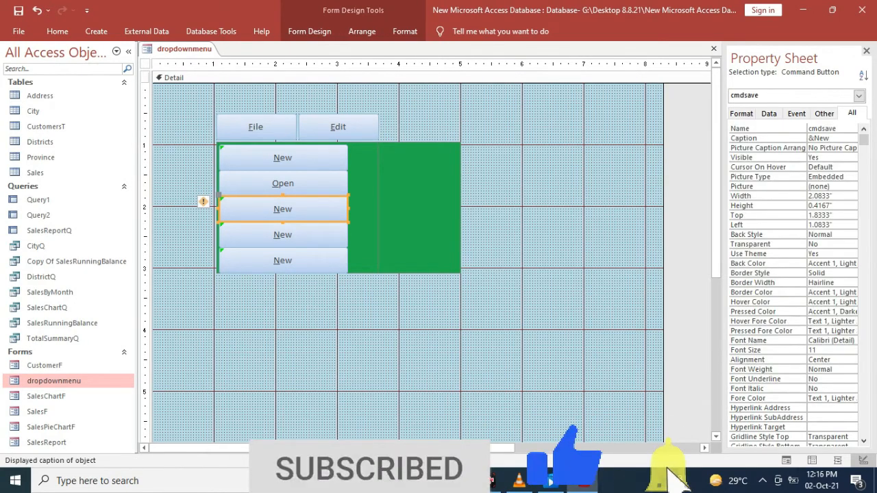
{"action": "key", "text": "BackSpace"}
{"action": "key", "text": "BackSpace"}
{"action": "key", "text": "BackSpace"}
{"action": "type", "text": "Save"}
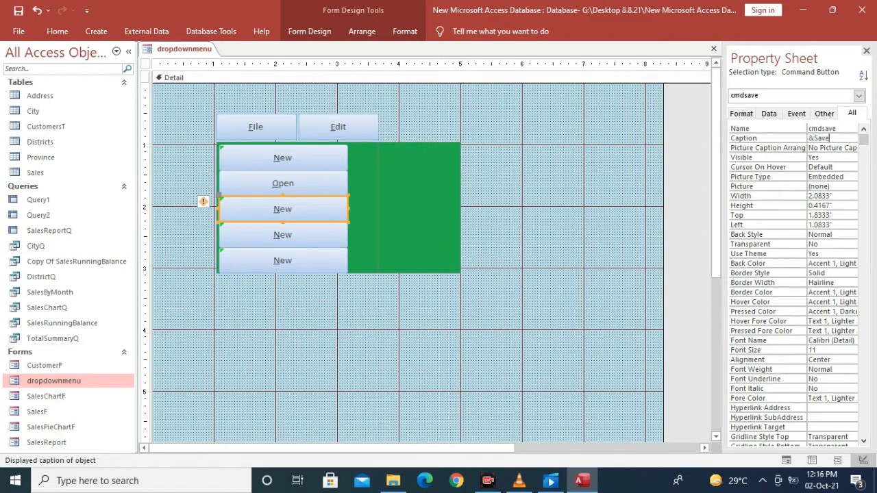
Name the fourth button in the column cmdprint and set its caption to &Print
{"action": "left_click", "coordinate": [282, 235]}
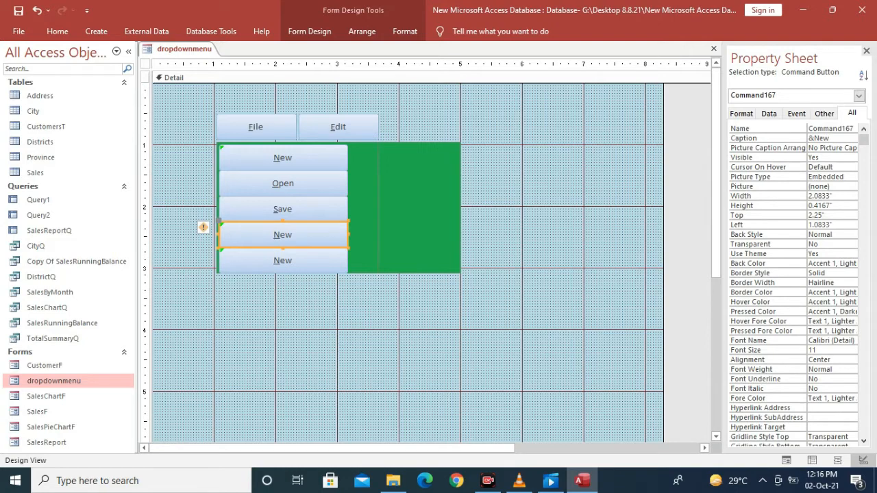
{"action": "double_click", "coordinate": [830, 129]}
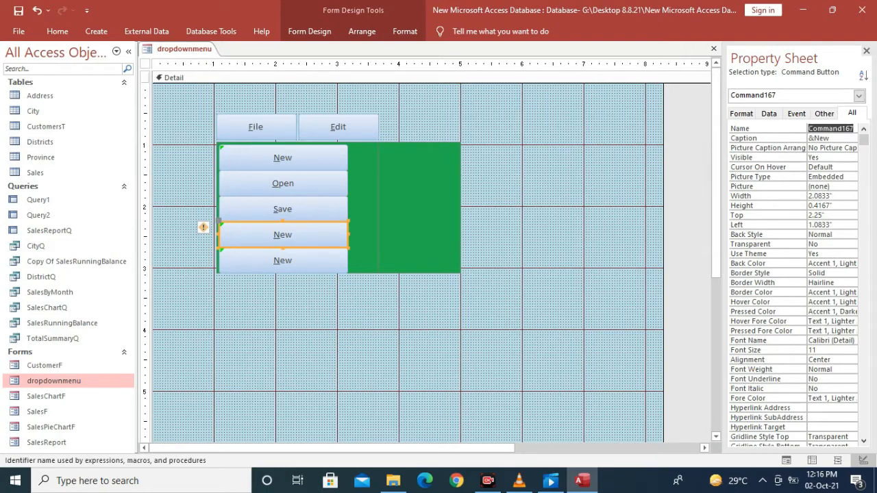
{"action": "type", "text": "cmdP"}
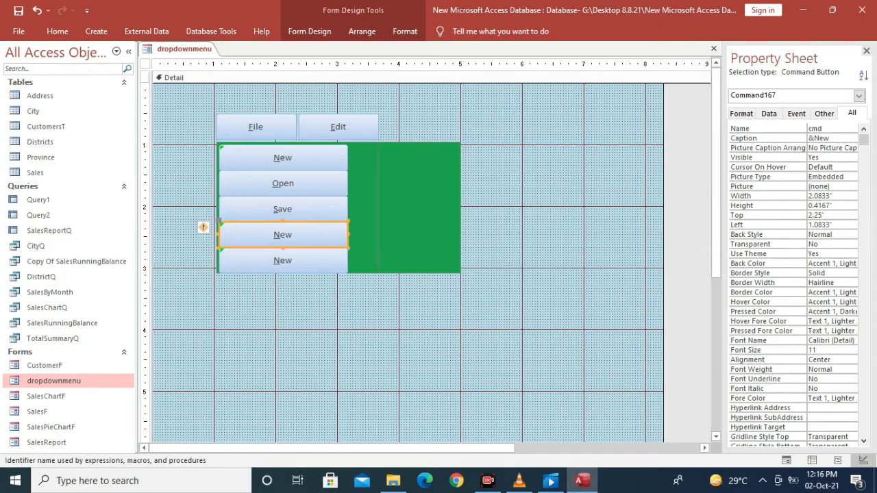
{"action": "key", "text": "BackSpace"}
{"action": "type", "text": "print"}
{"action": "key", "text": "Return"}
{"action": "key", "text": "BackSpace"}
{"action": "key", "text": "BackSpace"}
{"action": "key", "text": "BackSpace"}
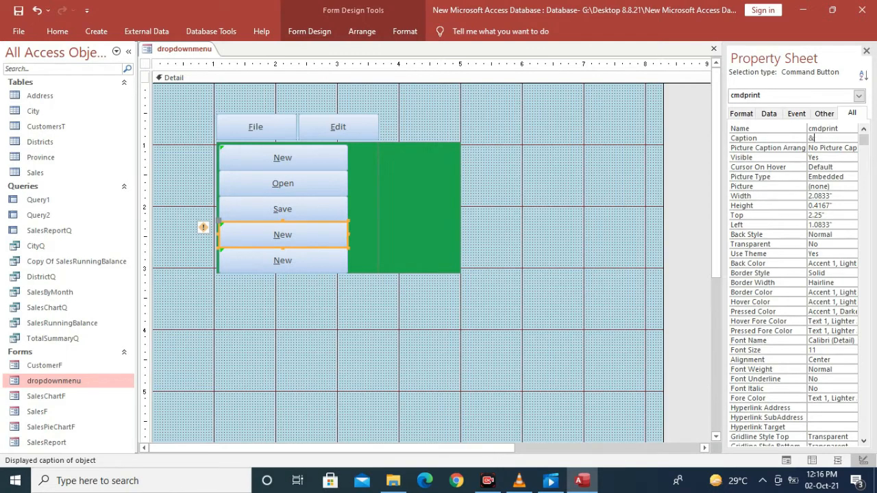
{"action": "type", "text": "Print"}
Name the fifth button in the column cmdclose and set its caption to &Close
{"action": "left_click", "coordinate": [283, 260]}
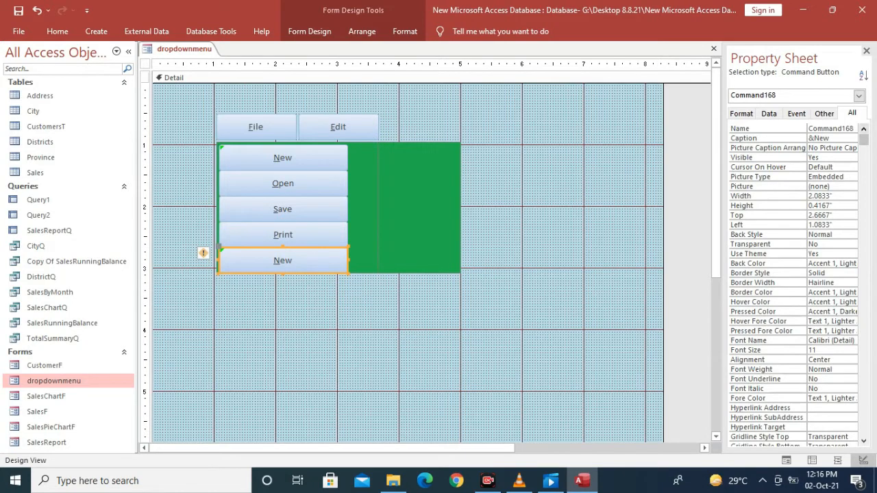
{"action": "left_click", "coordinate": [851, 129]}
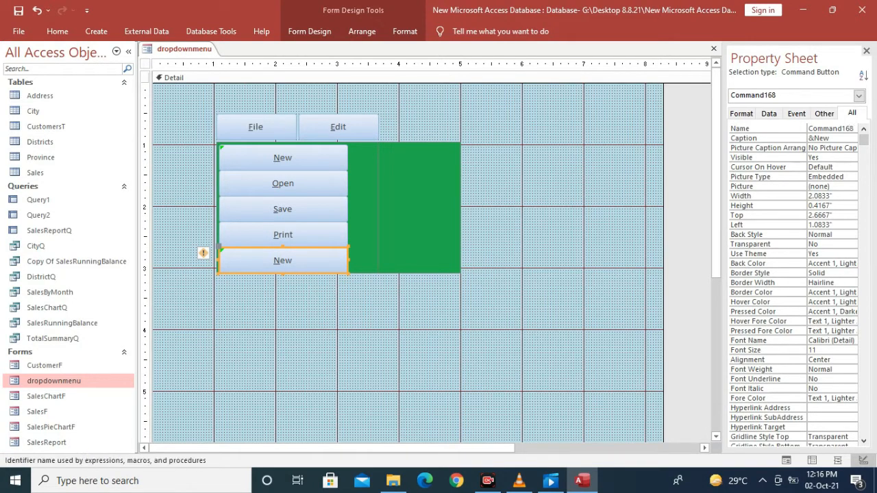
{"action": "key", "text": "BackSpace"}
{"action": "key", "text": "BackSpace"}
{"action": "key", "text": "BackSpace"}
{"action": "key", "text": "BackSpace"}
{"action": "key", "text": "BackSpace"}
{"action": "key", "text": "BackSpace"}
{"action": "key", "text": "BackSpace"}
{"action": "key", "text": "BackSpace"}
{"action": "key", "text": "BackSpace"}
{"action": "key", "text": "BackSpace"}
{"action": "type", "text": "cmdclose"}
{"action": "key", "text": "Return"}
{"action": "key", "text": "BackSpace"}
{"action": "key", "text": "BackSpace"}
{"action": "key", "text": "BackSpace"}
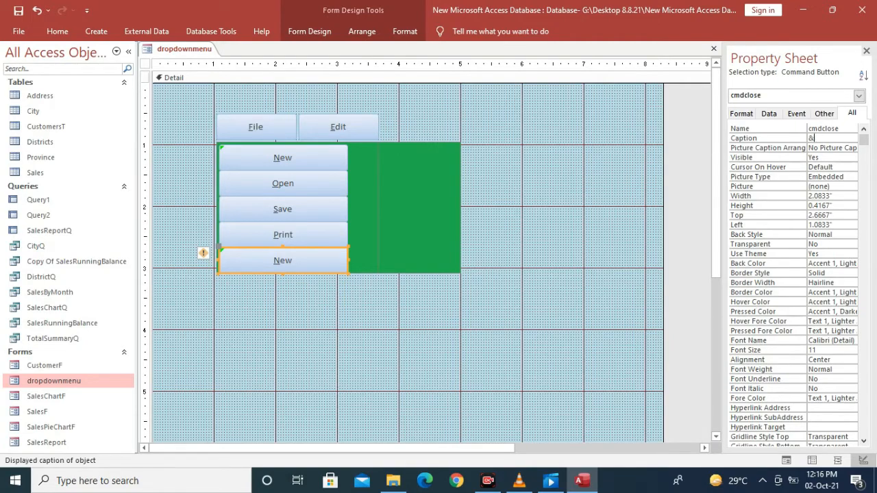
{"action": "type", "text": "Close"}
{"action": "left_click", "coordinate": [535, 274]}
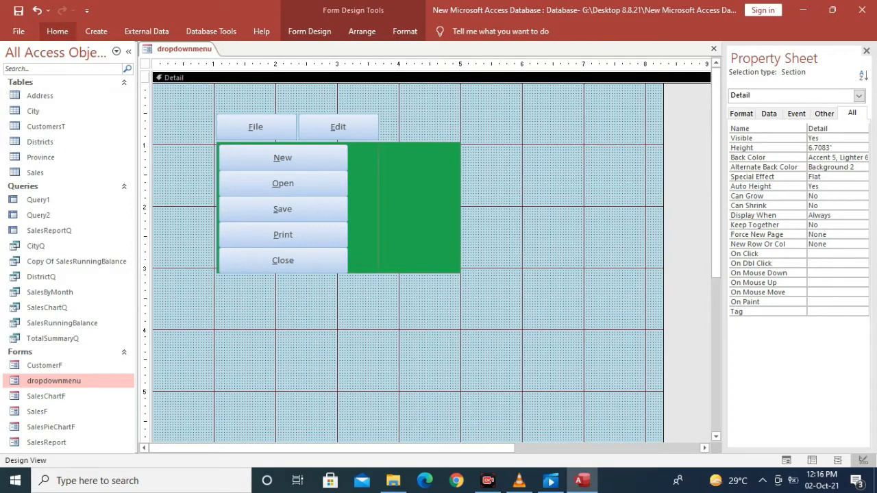
Preview the five captioned menu buttons in Form View, then return to Design View
{"action": "left_click", "coordinate": [57, 31]}
{"action": "left_click", "coordinate": [18, 69]}
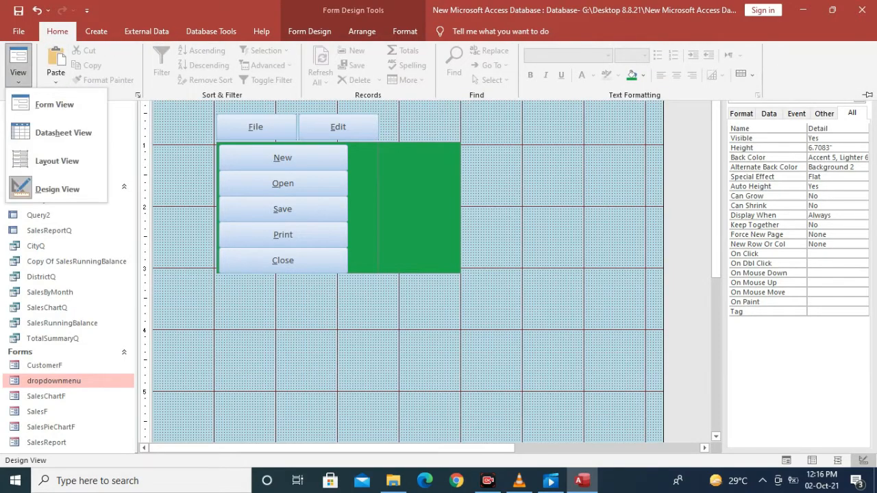
{"action": "left_click", "coordinate": [54, 104]}
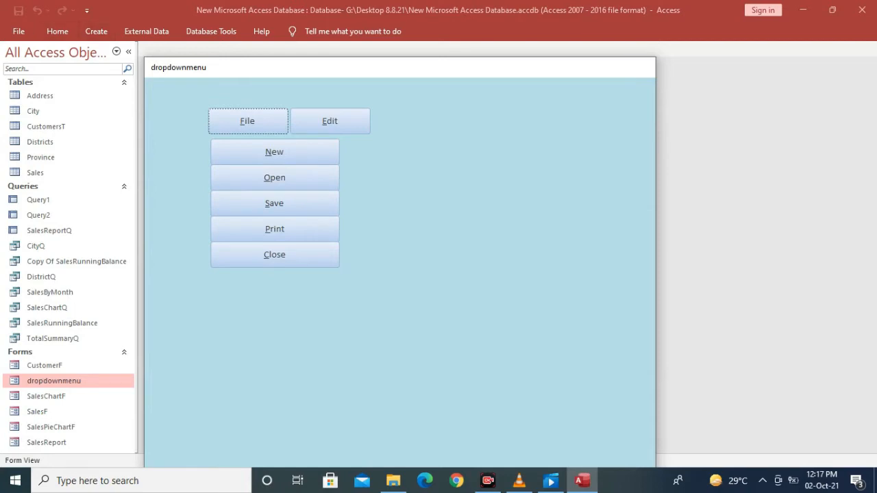
{"action": "right_click", "coordinate": [252, 67]}
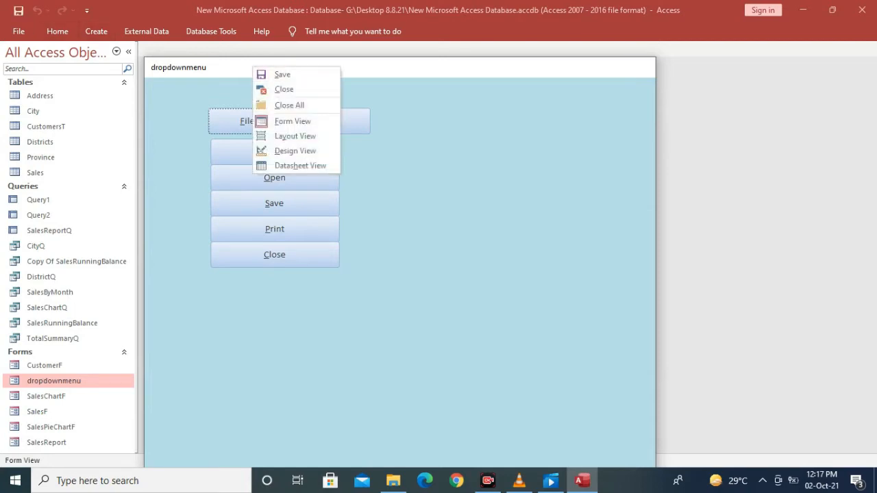
{"action": "left_click", "coordinate": [295, 150]}
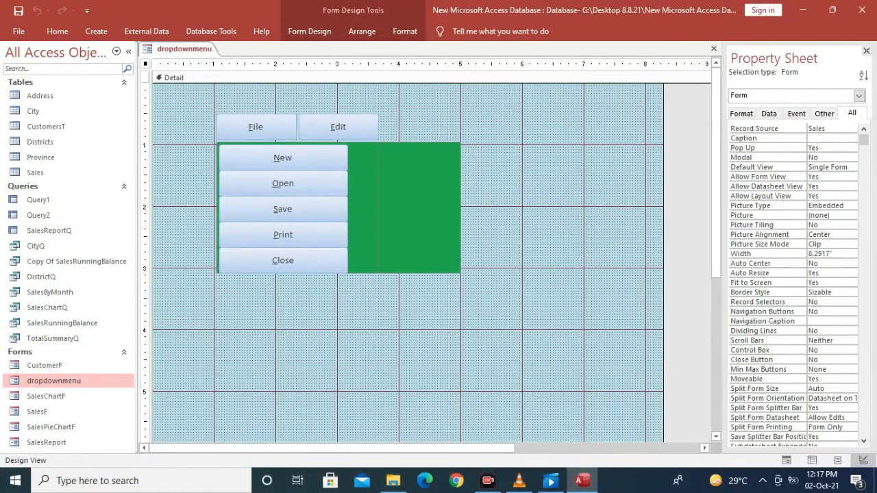
Set the back style of the New, Open, Save, Print and Close buttons to Transparent
{"action": "left_click", "coordinate": [283, 158]}
{"action": "left_click", "coordinate": [283, 183], "text": "shift"}
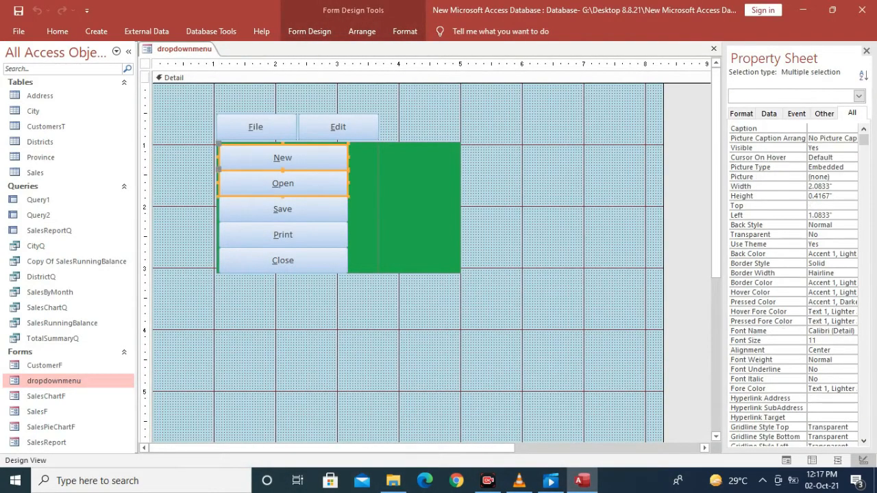
{"action": "left_click", "coordinate": [283, 209], "text": "shift"}
{"action": "left_click", "coordinate": [283, 235], "text": "shift"}
{"action": "left_click", "coordinate": [283, 261], "text": "shift"}
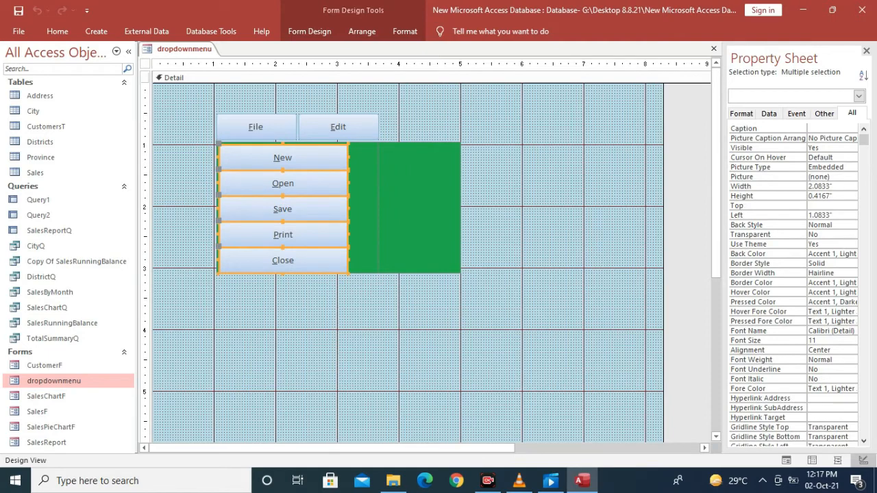
{"action": "left_click", "coordinate": [752, 225]}
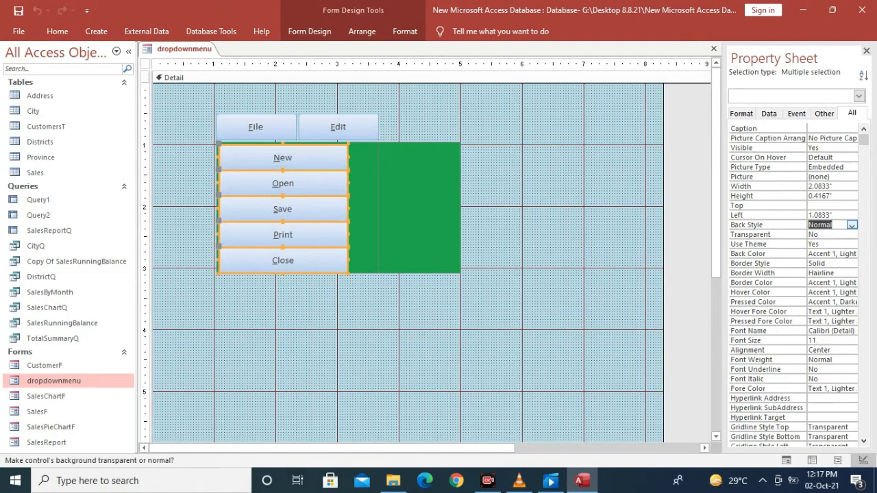
{"action": "left_click", "coordinate": [851, 225]}
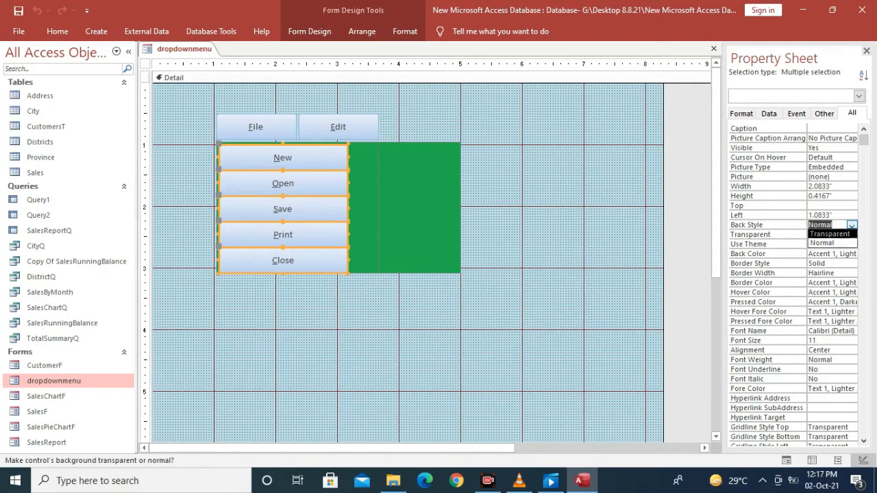
{"action": "left_click", "coordinate": [830, 233]}
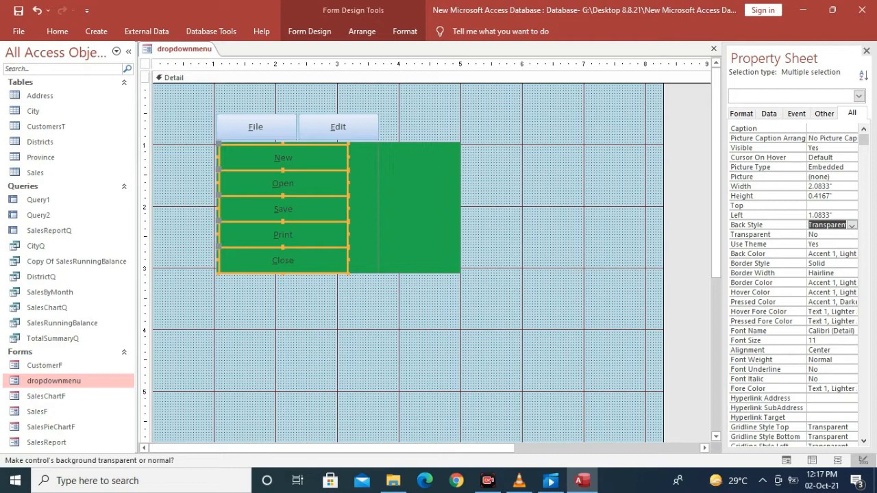
Hide the five selected File menu buttons by setting Visible to No
{"action": "left_click", "coordinate": [850, 148]}
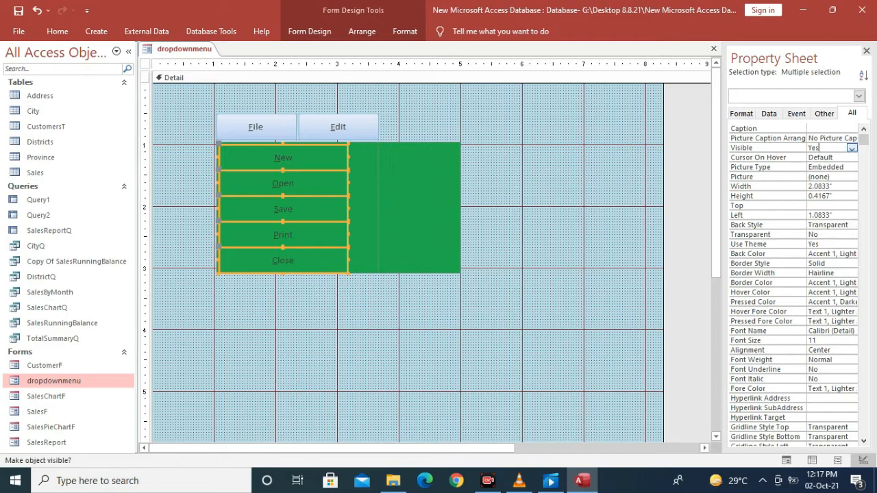
{"action": "left_click", "coordinate": [851, 147]}
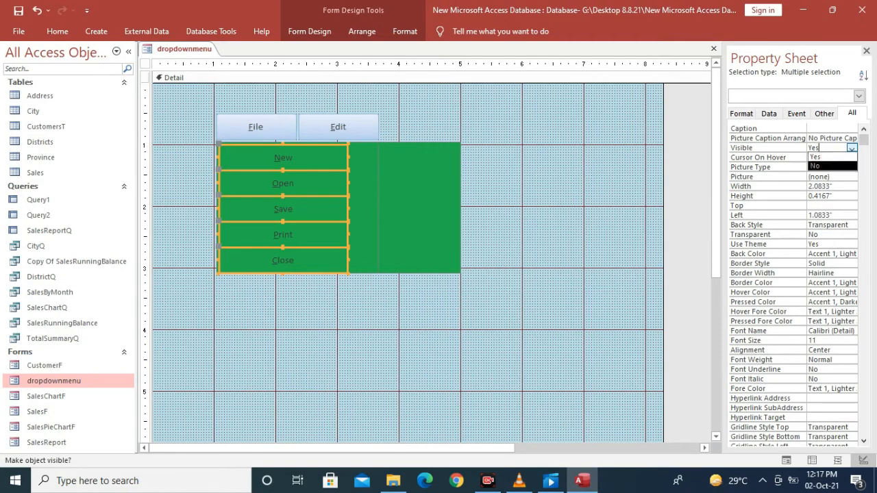
{"action": "left_click", "coordinate": [831, 166]}
{"action": "left_click", "coordinate": [548, 205]}
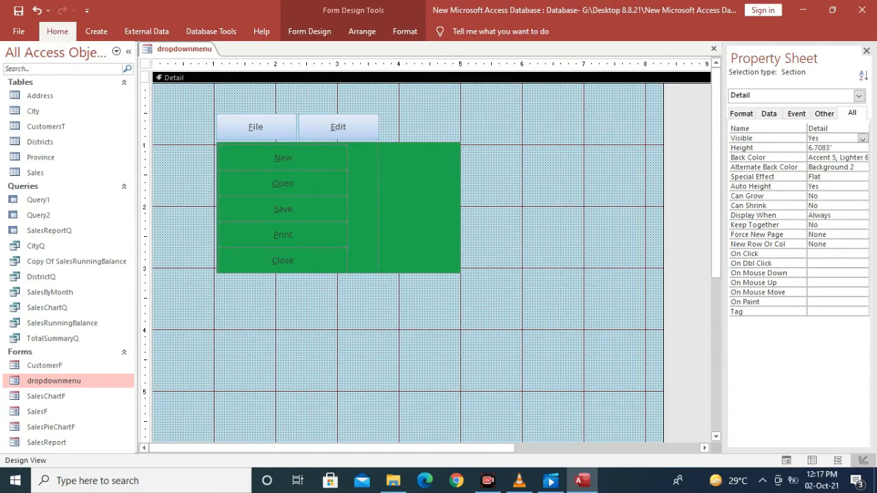
Check in Form View how the form looks with the menu buttons hidden, and return to Design View
{"action": "left_click", "coordinate": [57, 31]}
{"action": "left_click", "coordinate": [18, 76]}
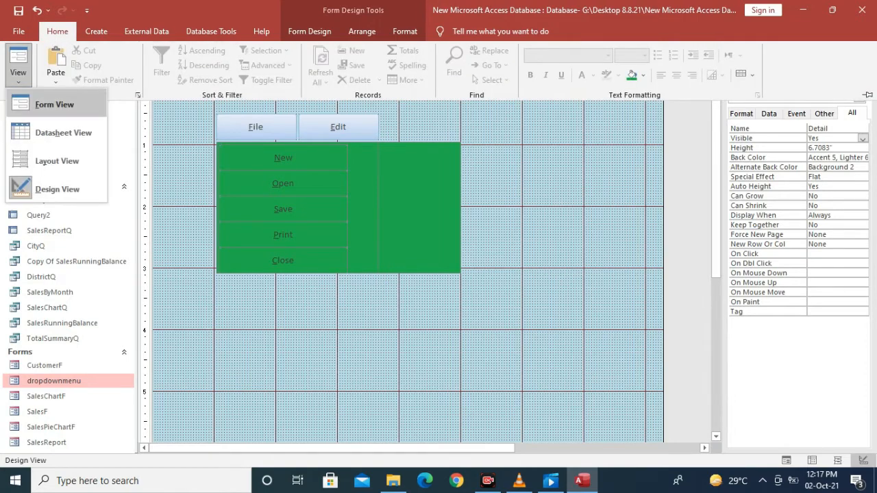
{"action": "left_click", "coordinate": [41, 107]}
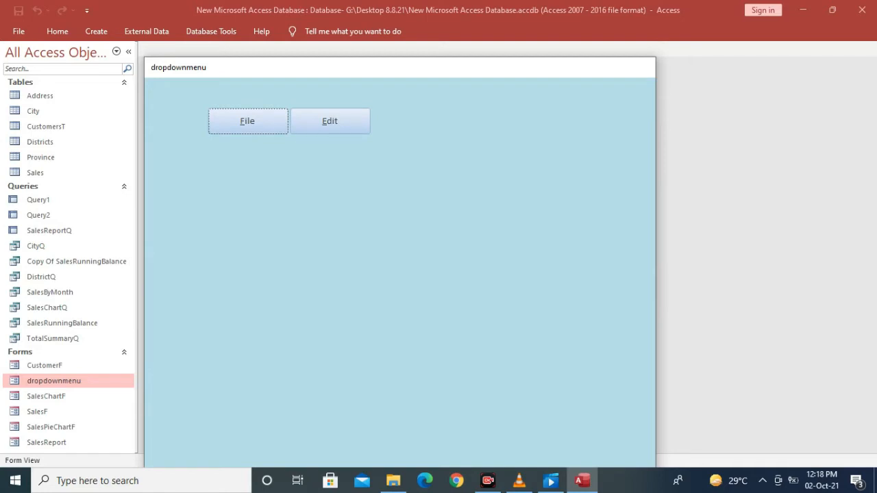
{"action": "right_click", "coordinate": [268, 66]}
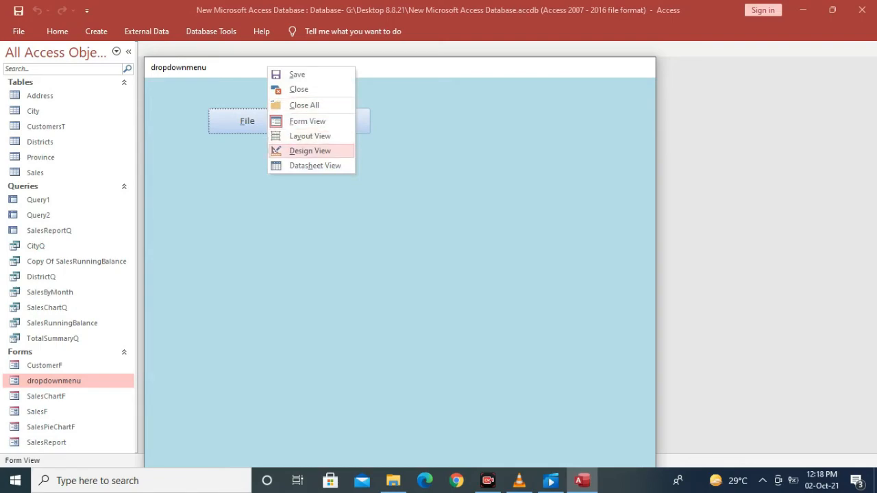
{"action": "left_click", "coordinate": [310, 151]}
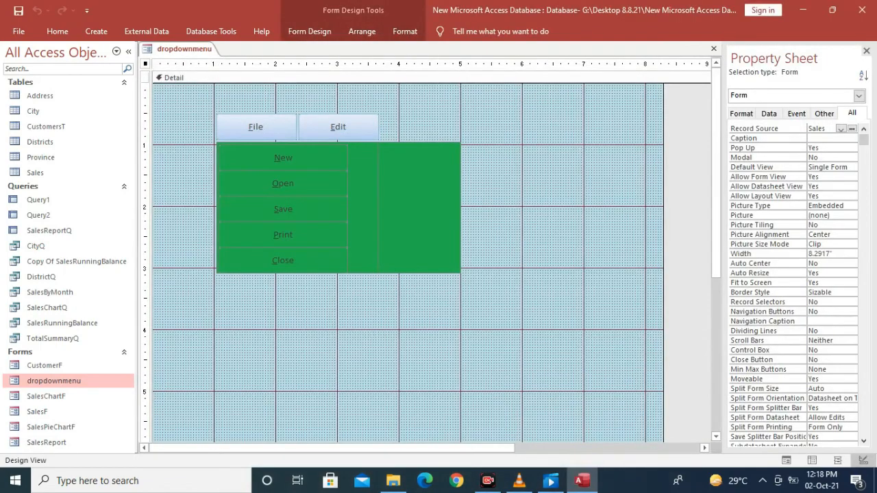
Create an On Mouse Move event procedure for the File button with the Code Builder
{"action": "left_click", "coordinate": [256, 128]}
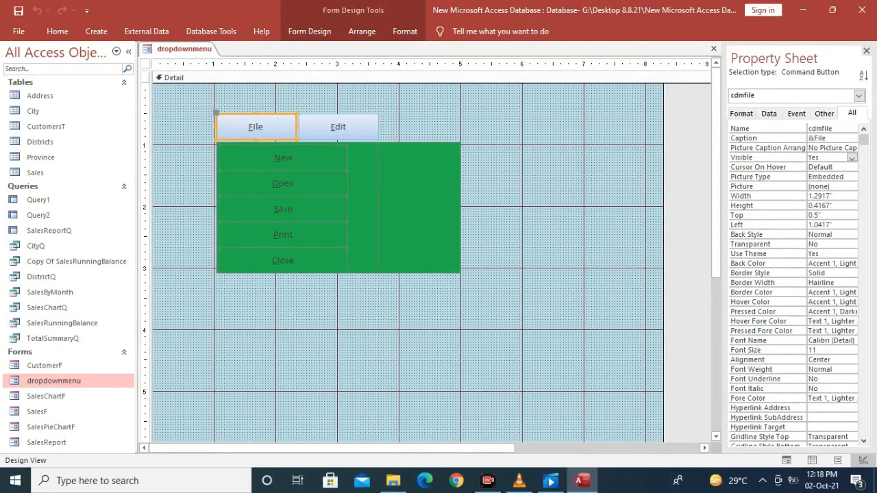
{"action": "left_click", "coordinate": [796, 113]}
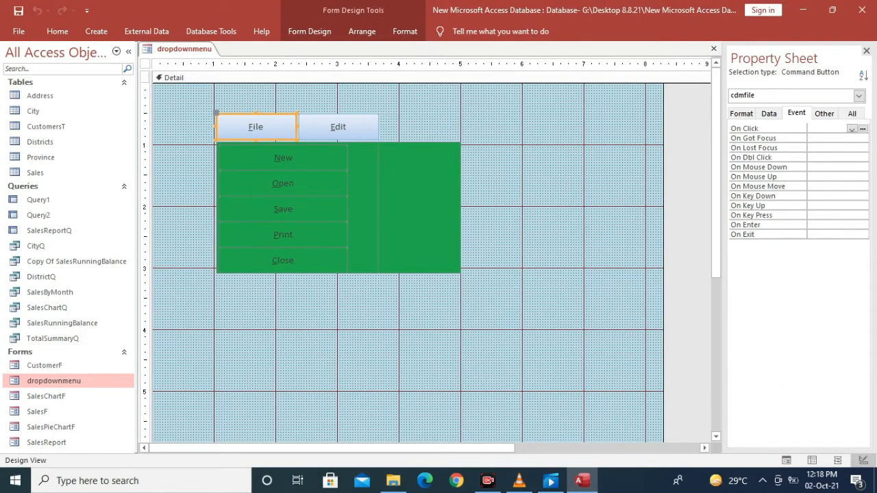
{"action": "left_click", "coordinate": [828, 186]}
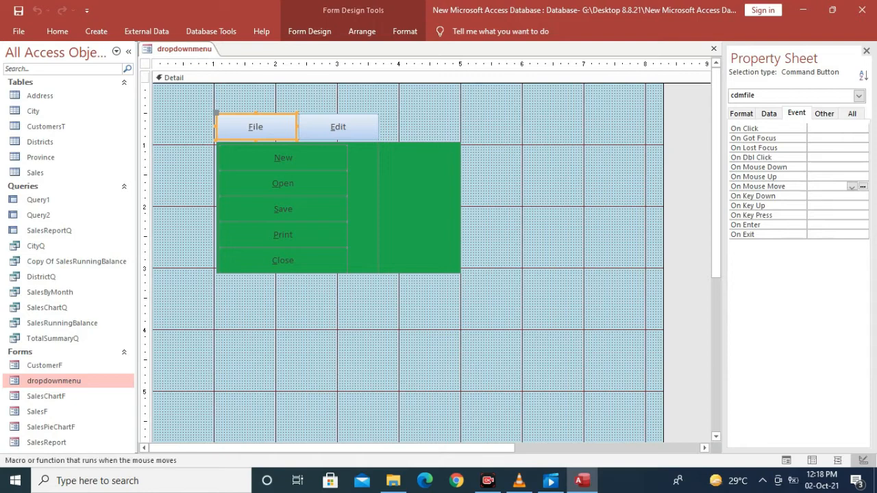
{"action": "left_click", "coordinate": [862, 186]}
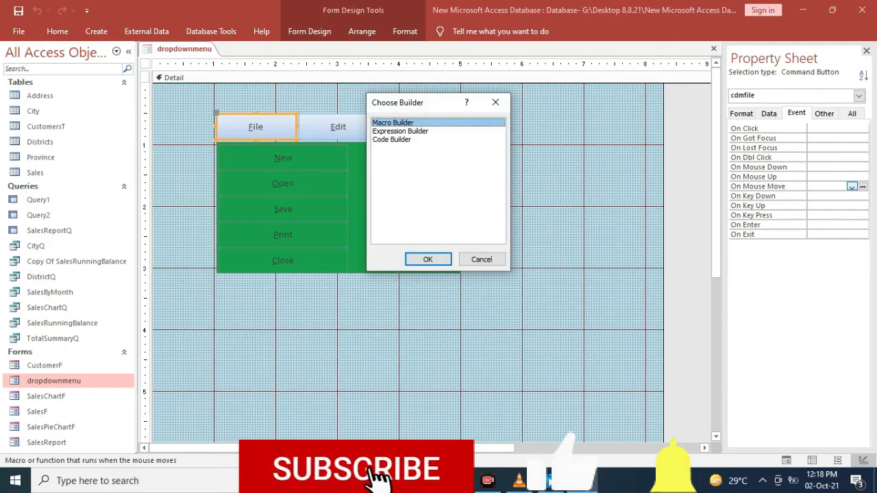
{"action": "left_click", "coordinate": [392, 140]}
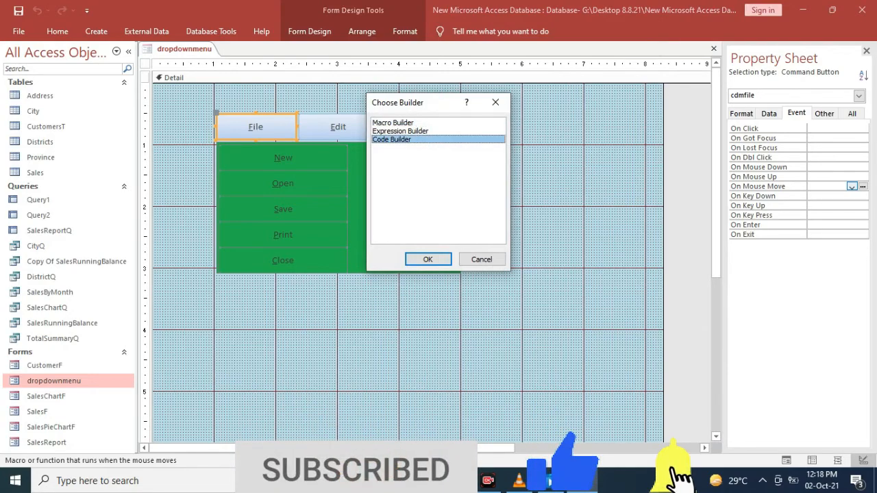
{"action": "key", "text": "Return"}
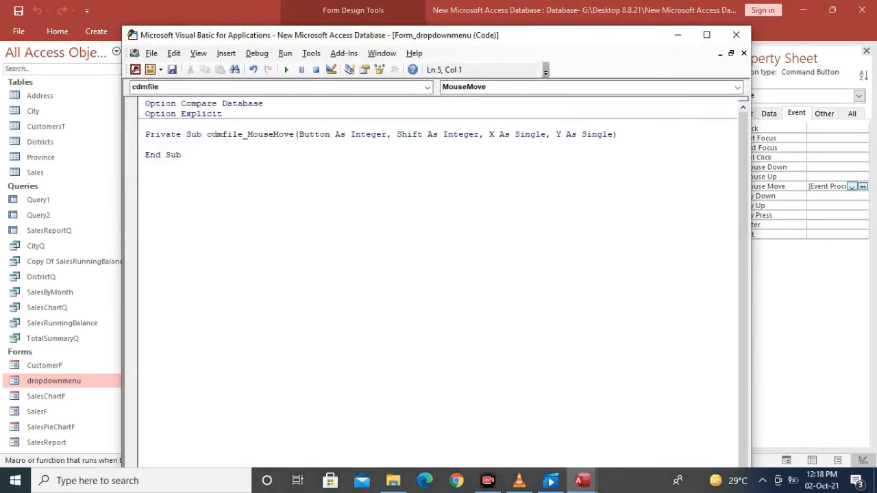
Write the statement Me.cmdNew.Visible = True in the cdmfile_MouseMove procedure
{"action": "type", "text": "Me."}
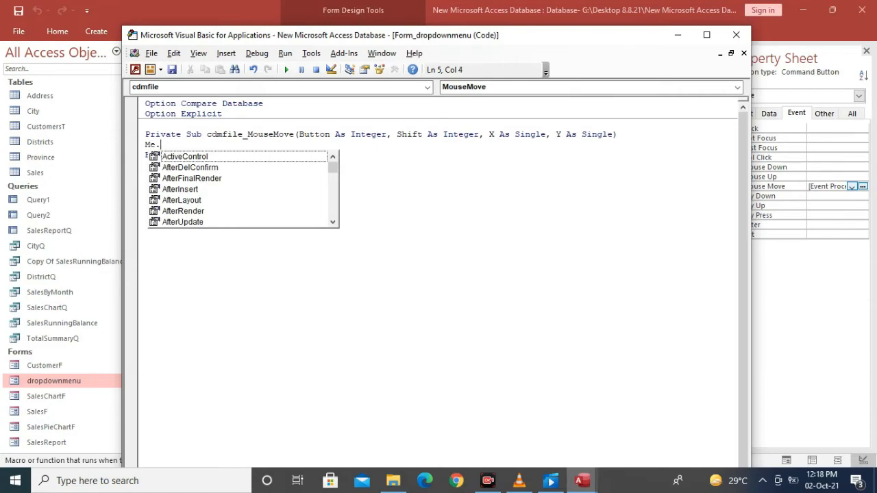
{"action": "type", "text": "n"}
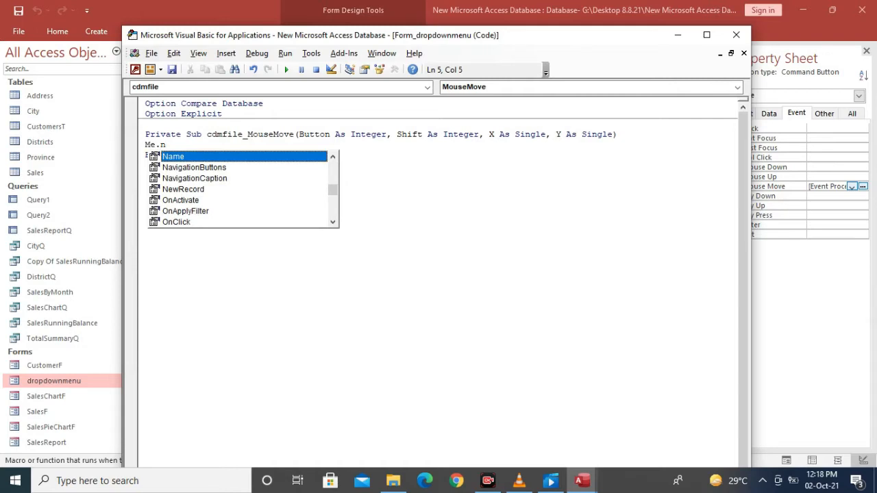
{"action": "key", "text": "BackSpace"}
{"action": "type", "text": "c"}
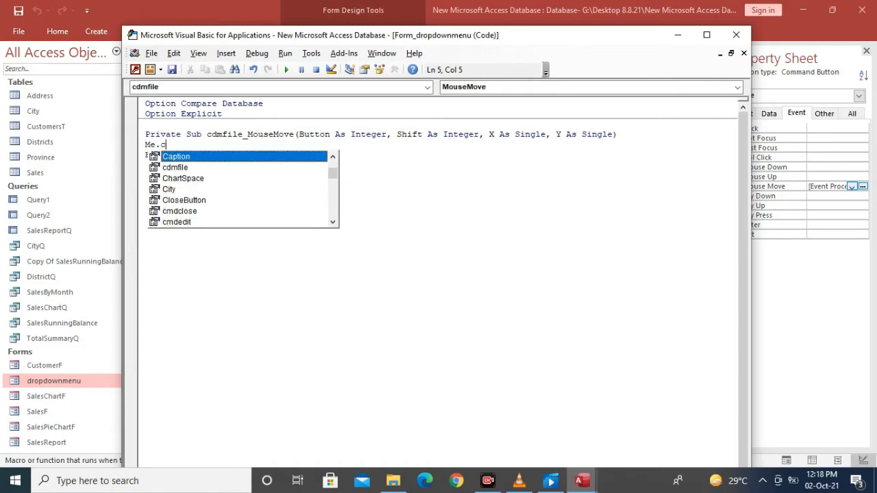
{"action": "type", "text": "mdne"}
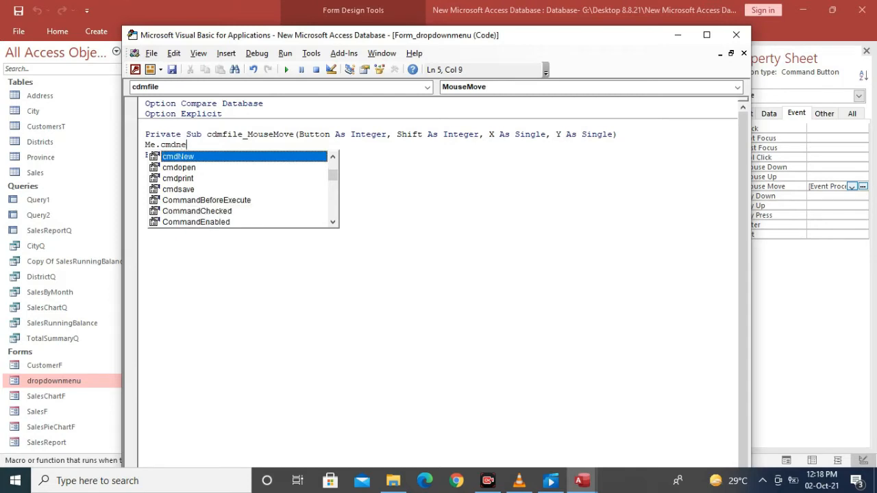
{"action": "key", "text": "Tab"}
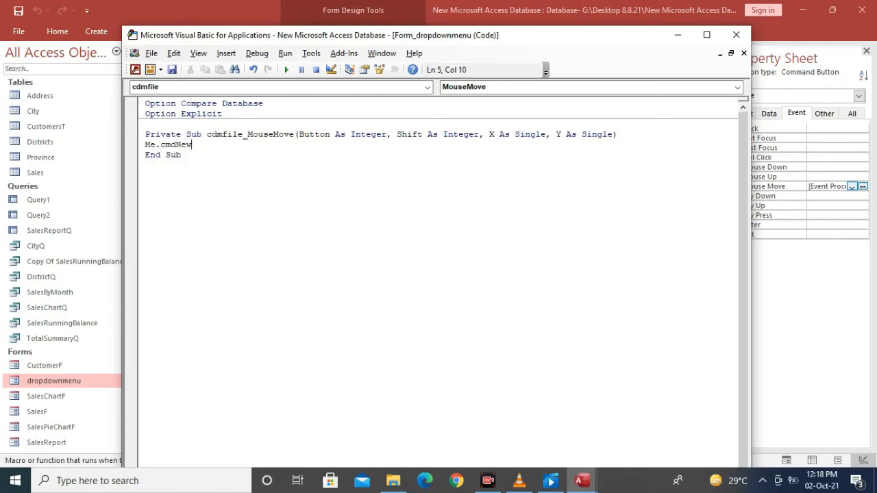
{"action": "type", "text": "."}
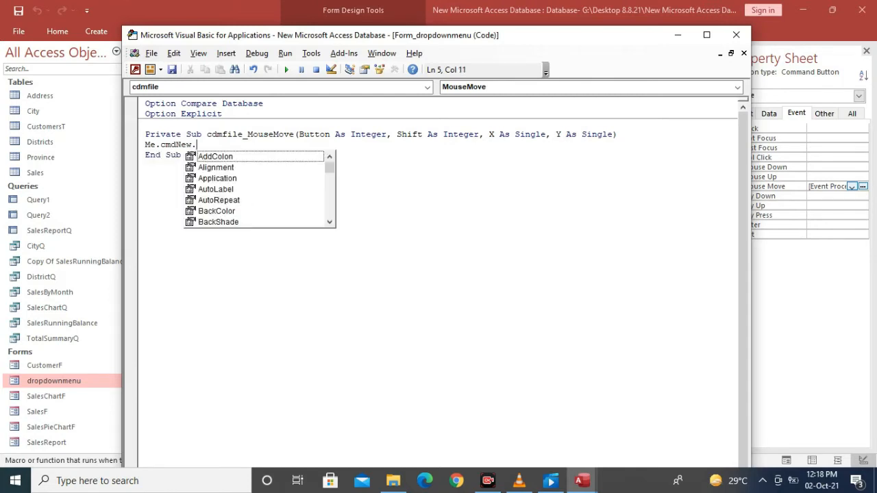
{"action": "type", "text": "visi"}
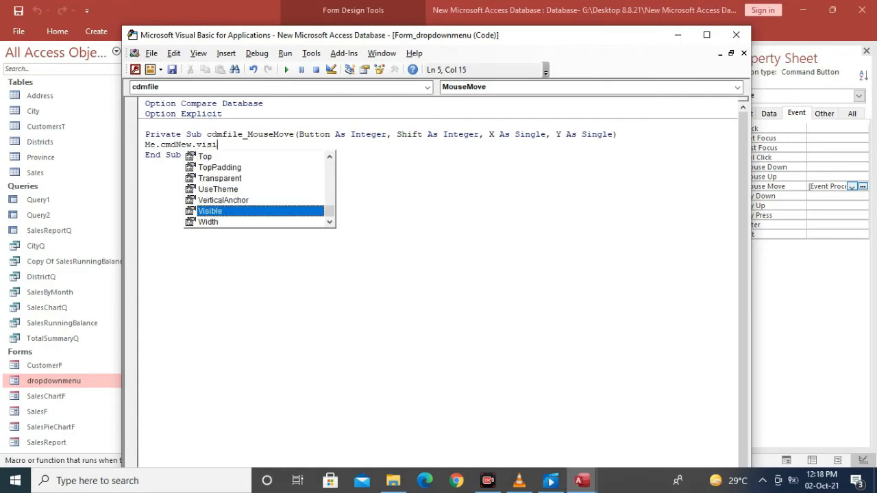
{"action": "key", "text": "Tab"}
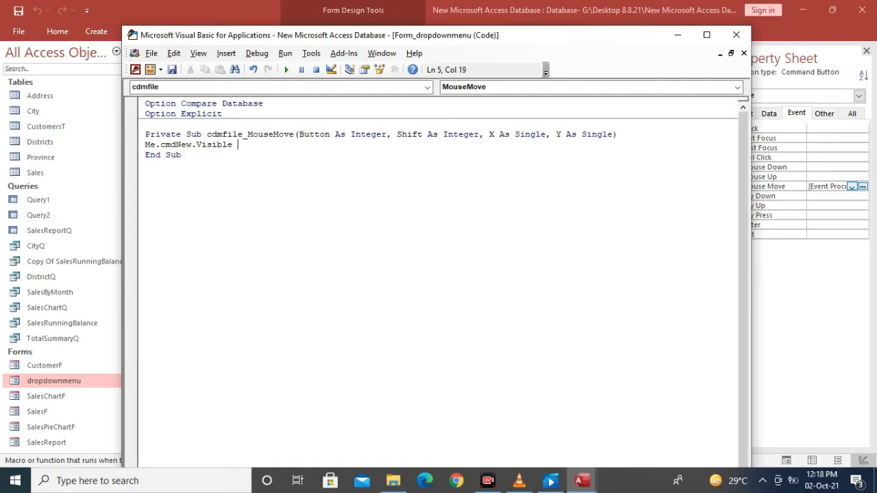
{"action": "type", "text": "="}
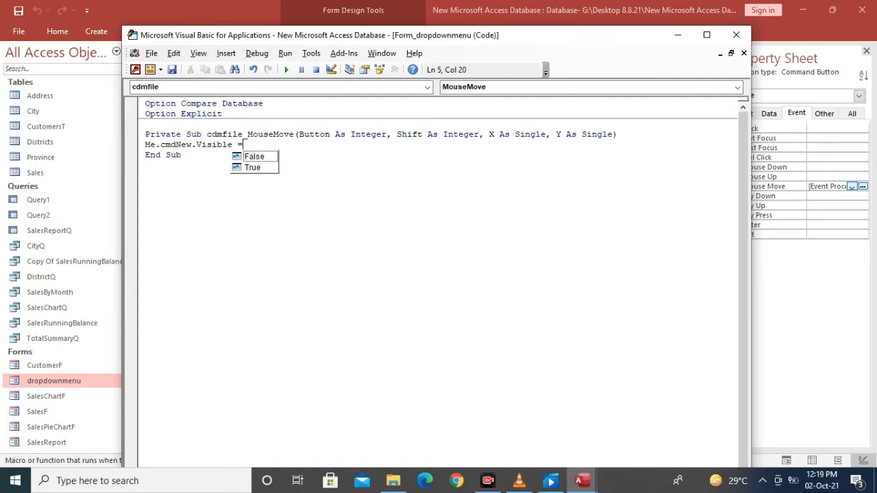
{"action": "key", "text": "Down"}
{"action": "key", "text": "Down"}
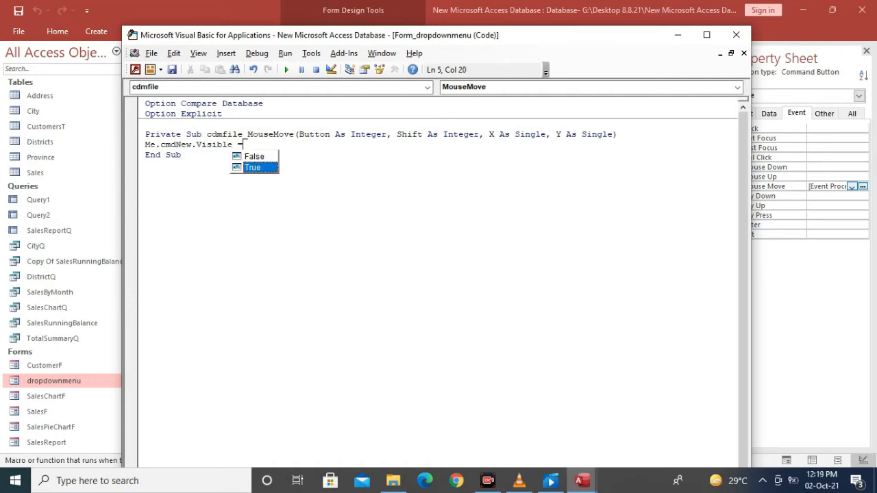
{"action": "key", "text": "Tab"}
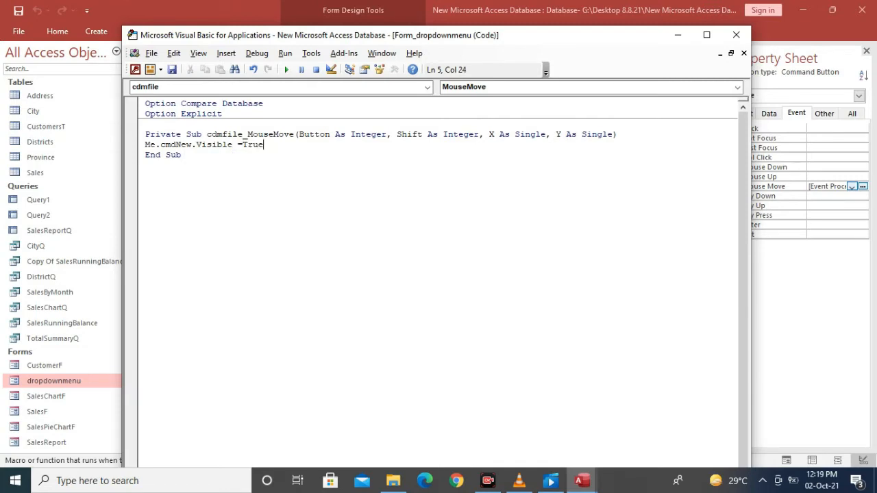
Copy the Me.cmdNew.Visible = True line and paste it four times on new lines beneath it in the procedure
{"action": "key", "text": "shift+Left"}
{"action": "key", "text": "shift+Left"}
{"action": "key", "text": "shift+Left"}
{"action": "key", "text": "shift+Left"}
{"action": "key", "text": "shift+Left"}
{"action": "key", "text": "shift+Left"}
{"action": "key", "text": "shift+Left"}
{"action": "key", "text": "shift+Left"}
{"action": "key", "text": "shift+Left"}
{"action": "key", "text": "shift+Left"}
{"action": "key", "text": "shift+Left"}
{"action": "key", "text": "shift+Left"}
{"action": "key", "text": "shift+Left"}
{"action": "key", "text": "shift+Left"}
{"action": "key", "text": "shift+Left"}
{"action": "key", "text": "shift+Left"}
{"action": "key", "text": "shift+Left"}
{"action": "key", "text": "shift+Left"}
{"action": "key", "text": "shift+Left"}
{"action": "key", "text": "shift+Left"}
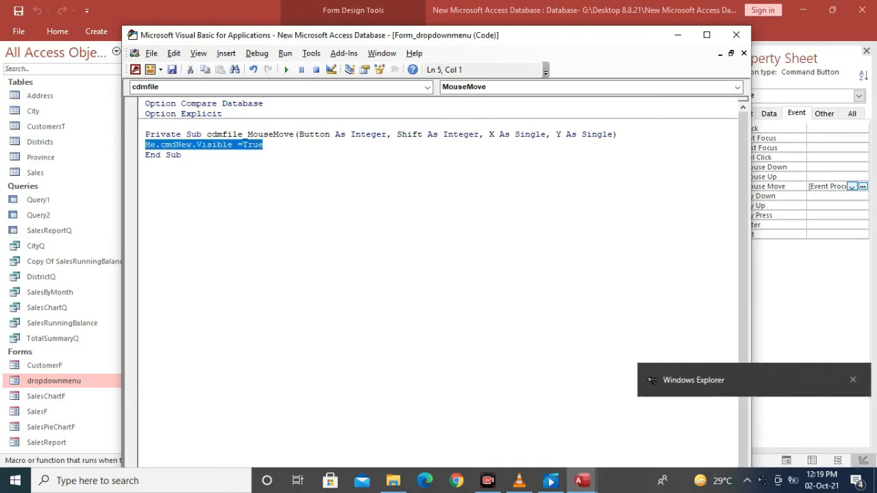
{"action": "key", "text": "ctrl+c"}
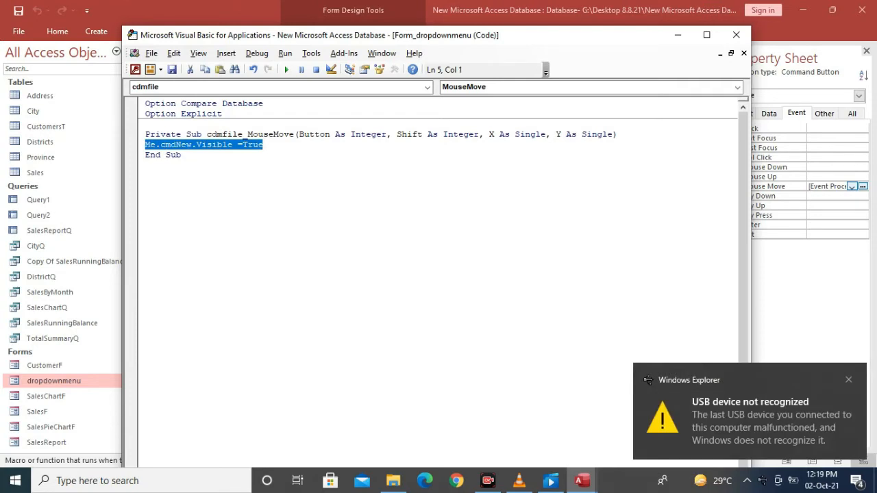
{"action": "key", "text": "End"}
{"action": "key", "text": "Return"}
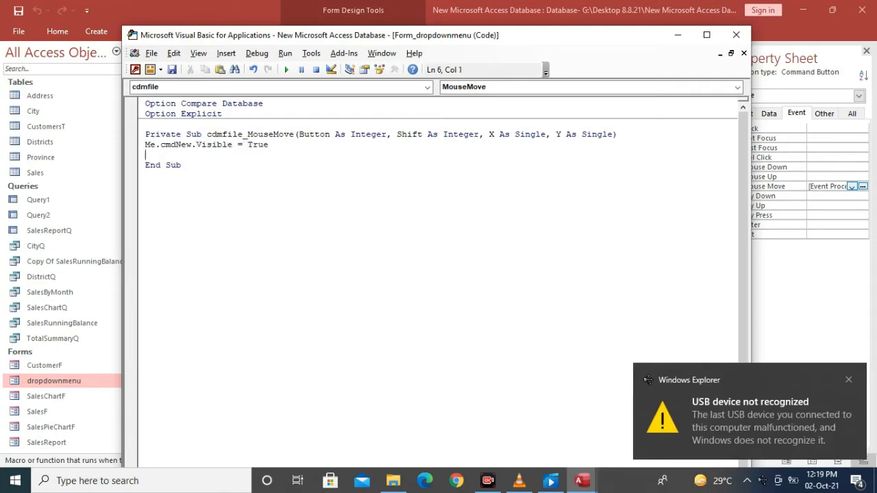
{"action": "key", "text": "ctrl+v"}
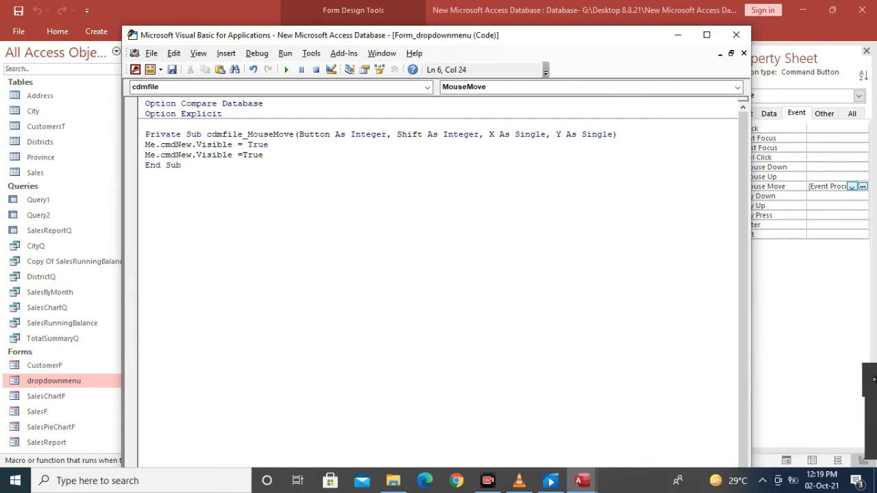
{"action": "key", "text": "Return"}
{"action": "key", "text": "ctrl+v"}
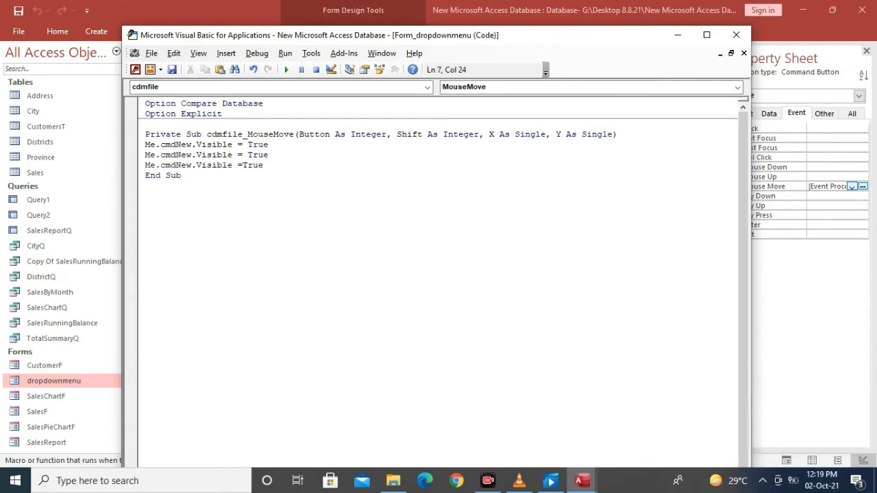
{"action": "key", "text": "Return"}
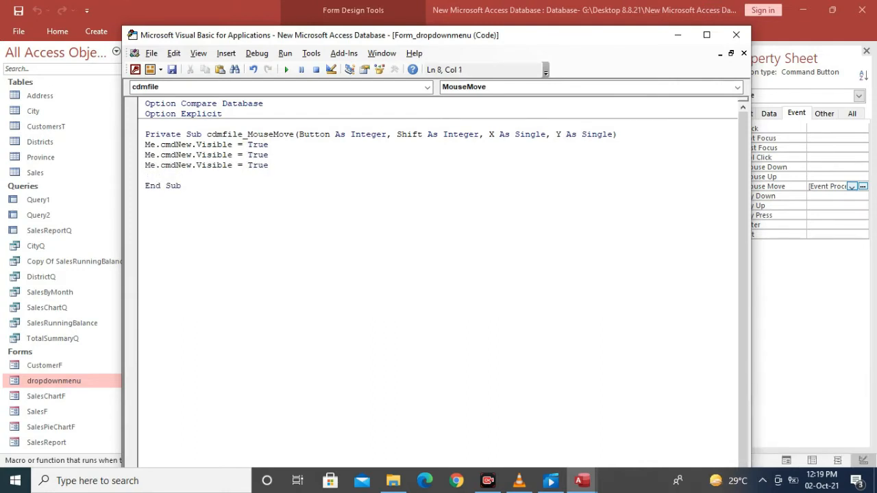
{"action": "key", "text": "ctrl+v"}
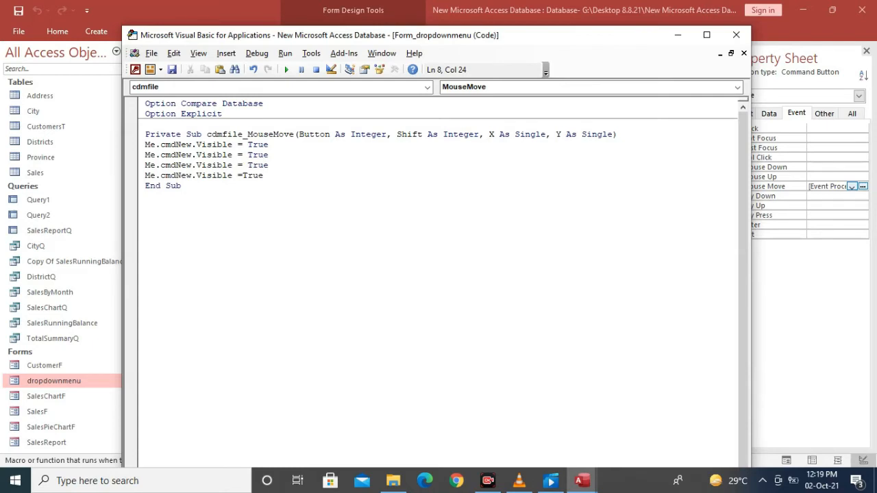
{"action": "key", "text": "Return"}
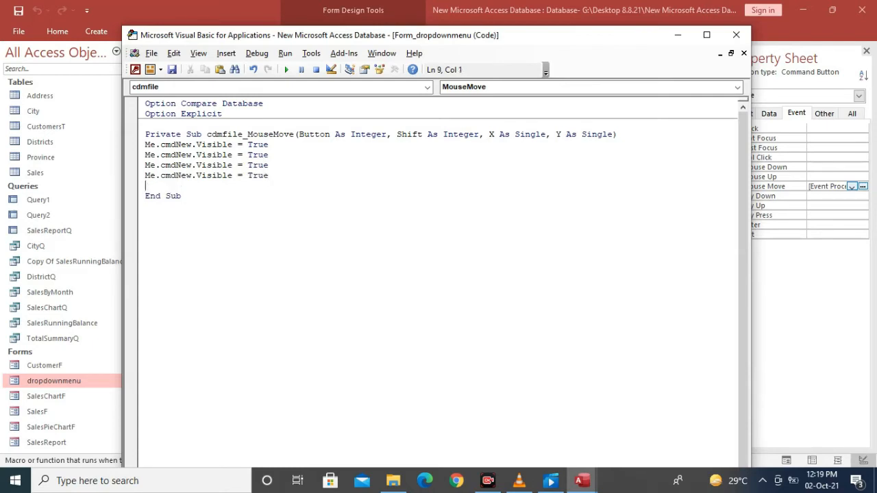
{"action": "key", "text": "ctrl+v"}
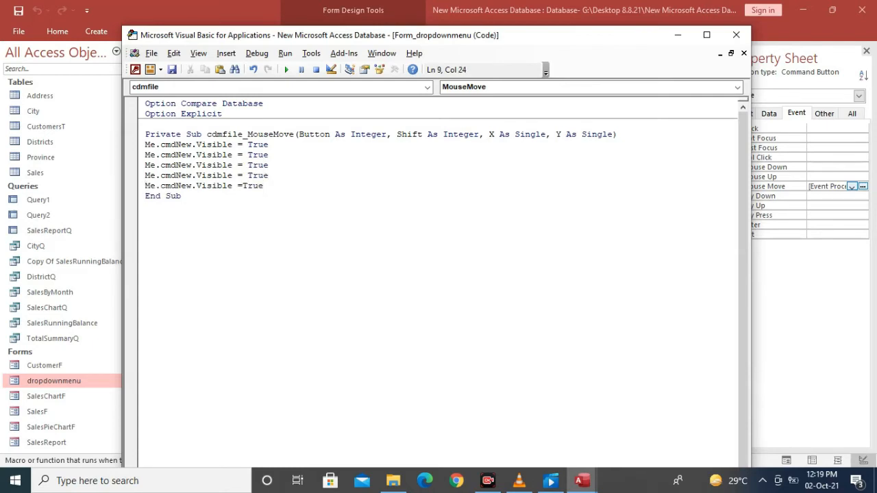
Change the control name in the second Visible statement to cmdopen
{"action": "left_click", "coordinate": [192, 156]}
{"action": "key", "text": "BackSpace"}
{"action": "key", "text": "BackSpace"}
{"action": "key", "text": "BackSpace"}
{"action": "key", "text": "BackSpace"}
{"action": "key", "text": "BackSpace"}
{"action": "key", "text": "BackSpace"}
{"action": "key", "text": "BackSpace"}
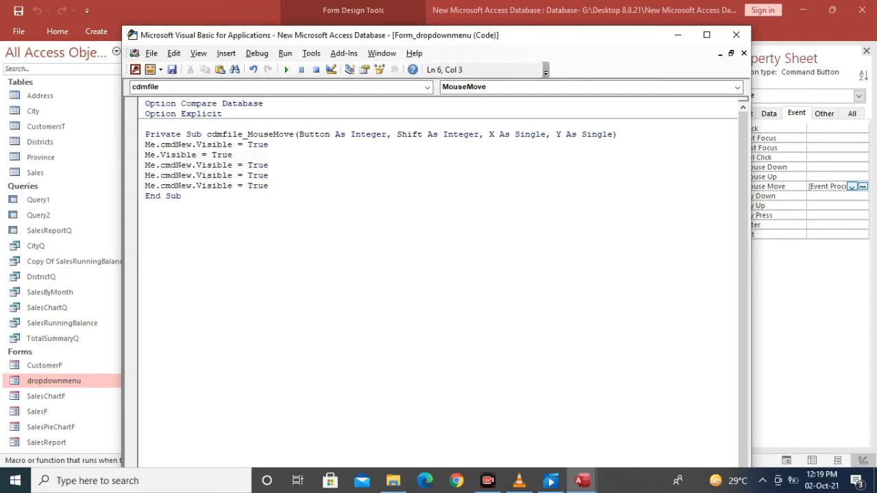
{"action": "type", "text": ".cmd"}
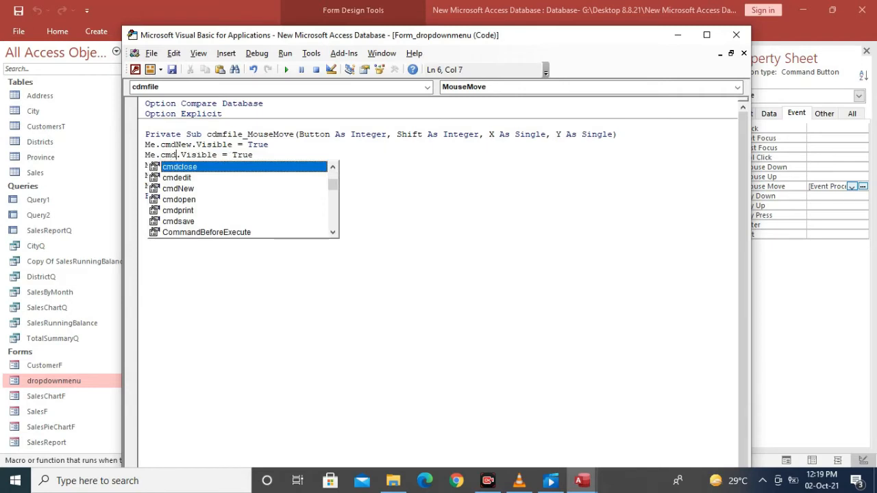
{"action": "type", "text": "o"}
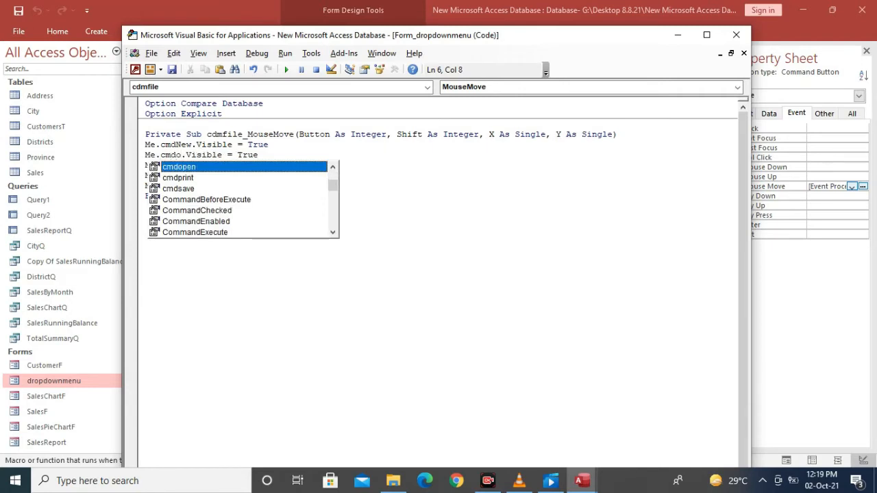
{"action": "key", "text": "Tab"}
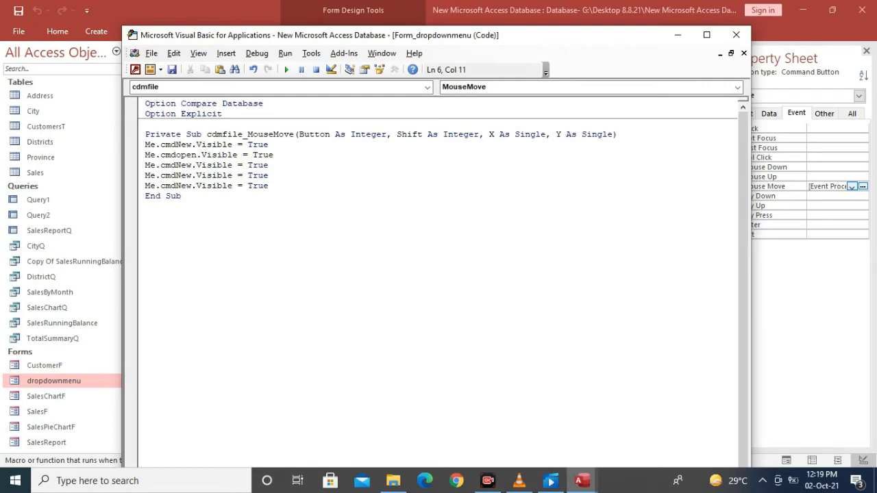
Change the control name in the third Visible statement to cmdsave, keeping the statement on one line
{"action": "key", "text": "Down"}
{"action": "key", "text": "Left"}
{"action": "key", "text": "BackSpace"}
{"action": "key", "text": "BackSpace"}
{"action": "key", "text": "BackSpace"}
{"action": "key", "text": "BackSpace"}
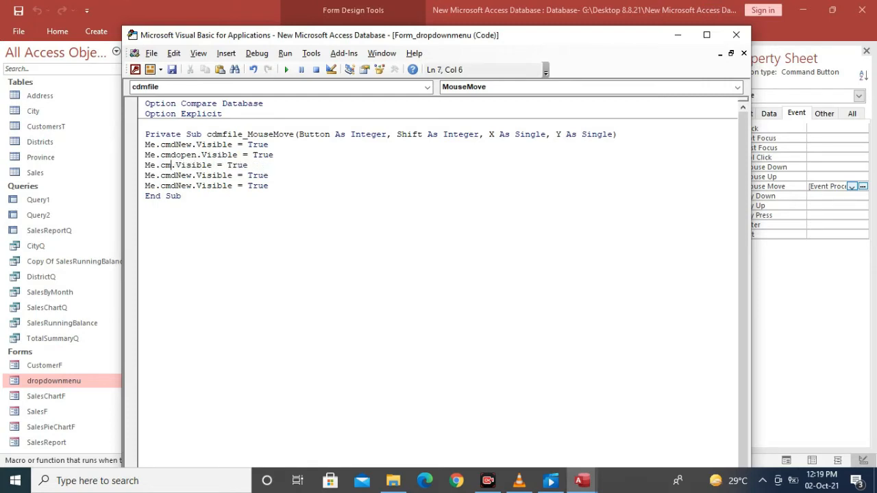
{"action": "key", "text": "BackSpace"}
{"action": "key", "text": "BackSpace"}
{"action": "key", "text": "BackSpace"}
{"action": "type", "text": ".cmd"}
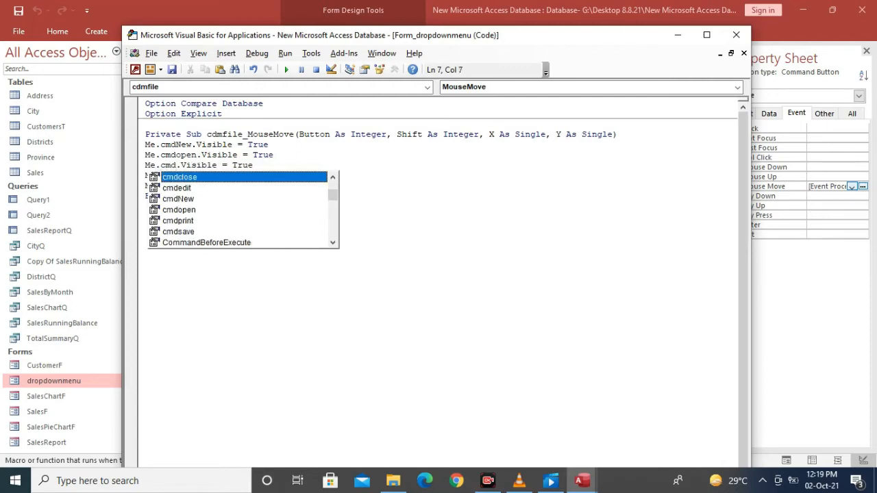
{"action": "type", "text": "s"}
{"action": "key", "text": "Tab"}
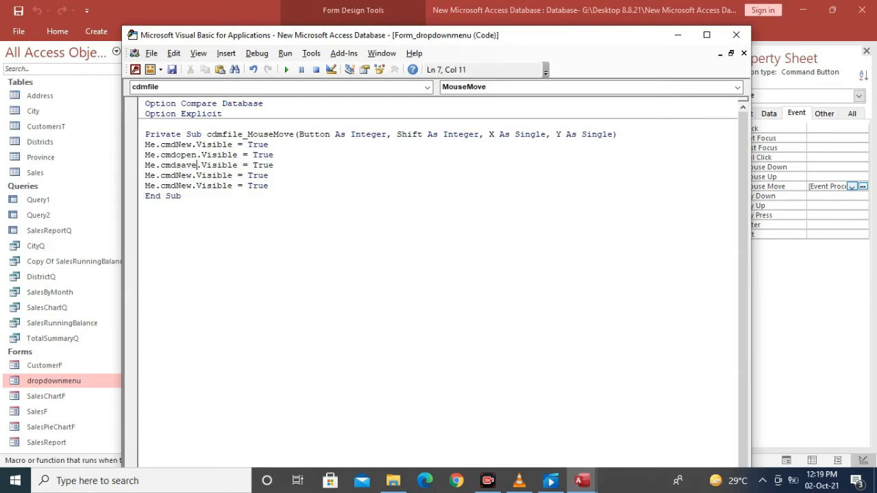
{"action": "key", "text": "Return"}
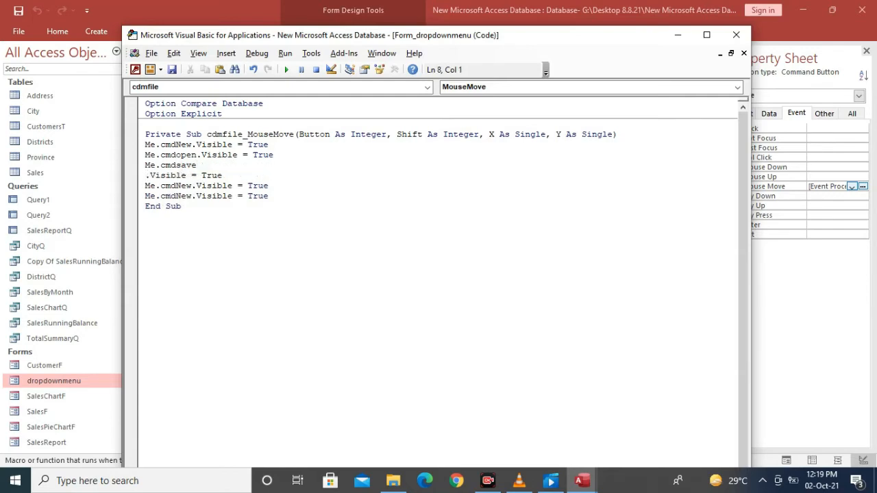
{"action": "key", "text": "BackSpace"}
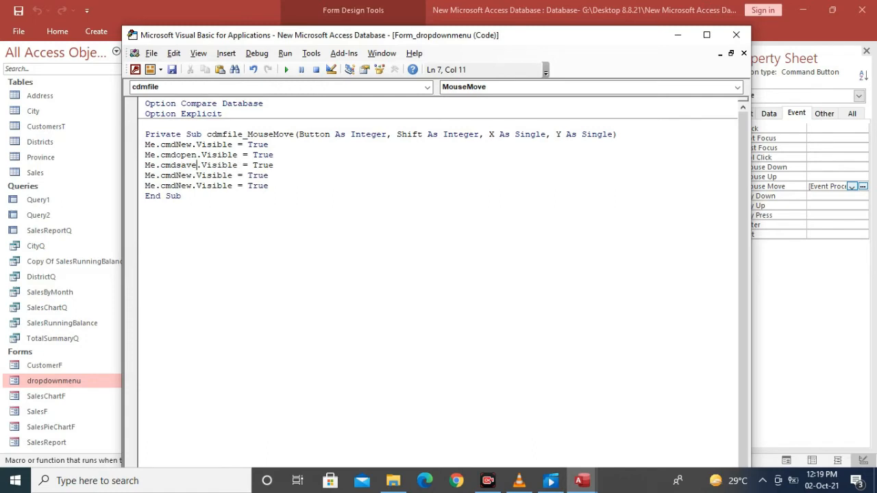
Change the control name in the fourth Visible statement to cmdprint
{"action": "left_click", "coordinate": [192, 175]}
{"action": "key", "text": "BackSpace"}
{"action": "key", "text": "BackSpace"}
{"action": "key", "text": "BackSpace"}
{"action": "key", "text": "BackSpace"}
{"action": "key", "text": "BackSpace"}
{"action": "key", "text": "BackSpace"}
{"action": "key", "text": "BackSpace"}
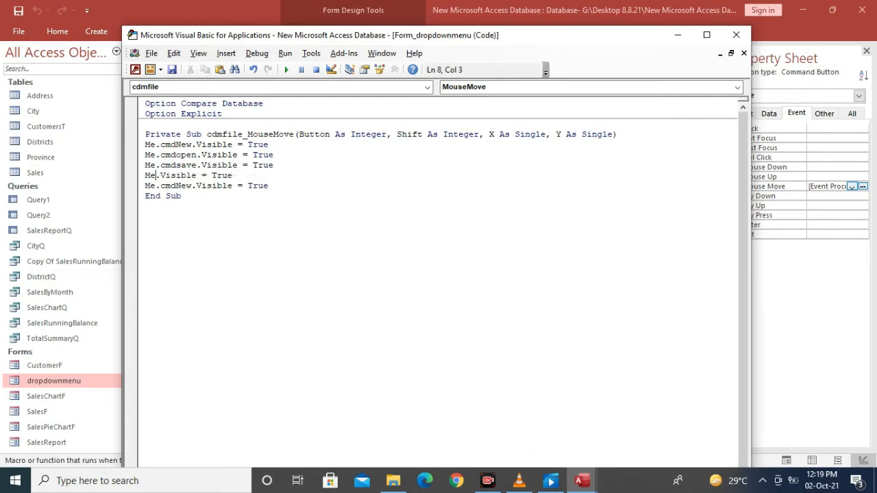
{"action": "type", "text": "."}
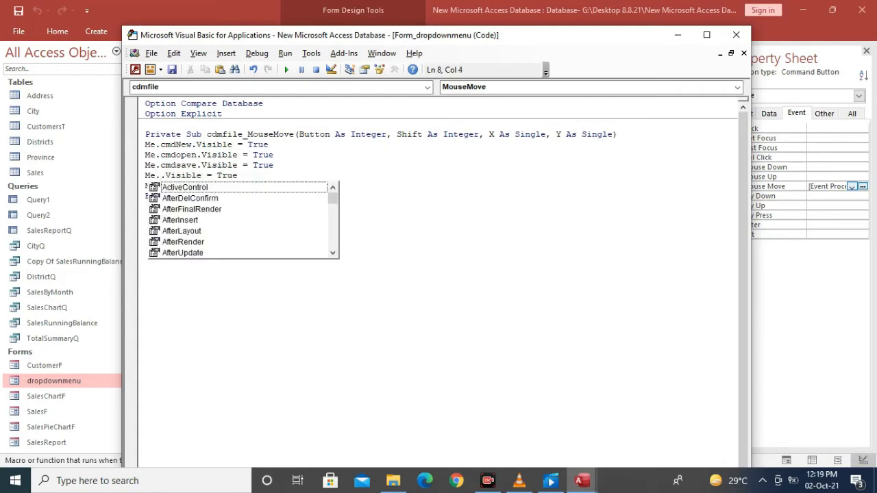
{"action": "type", "text": "cmd"}
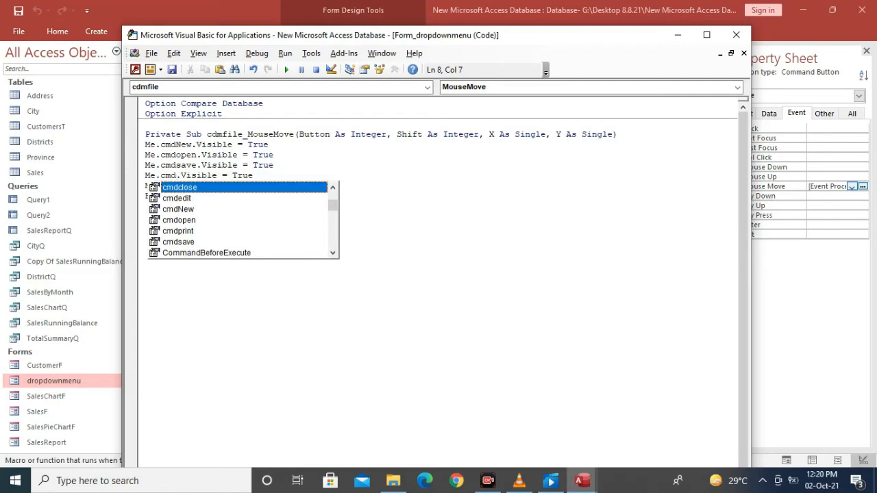
{"action": "type", "text": "p"}
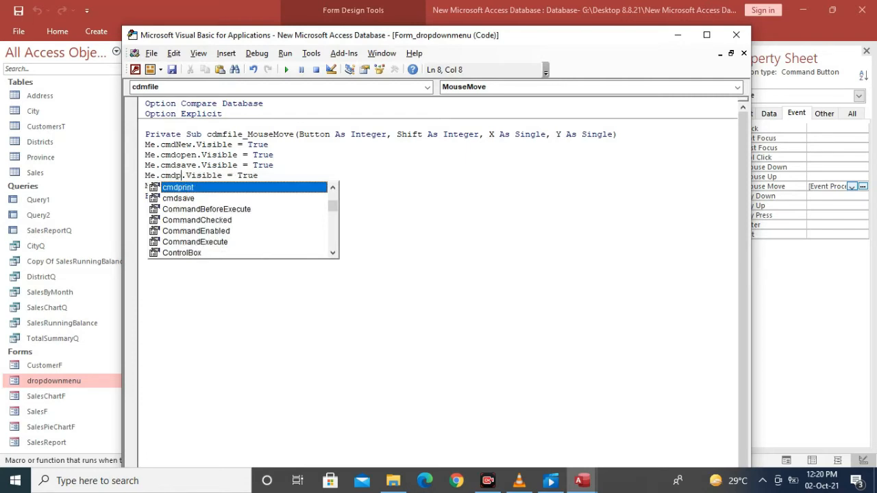
{"action": "key", "text": "Tab"}
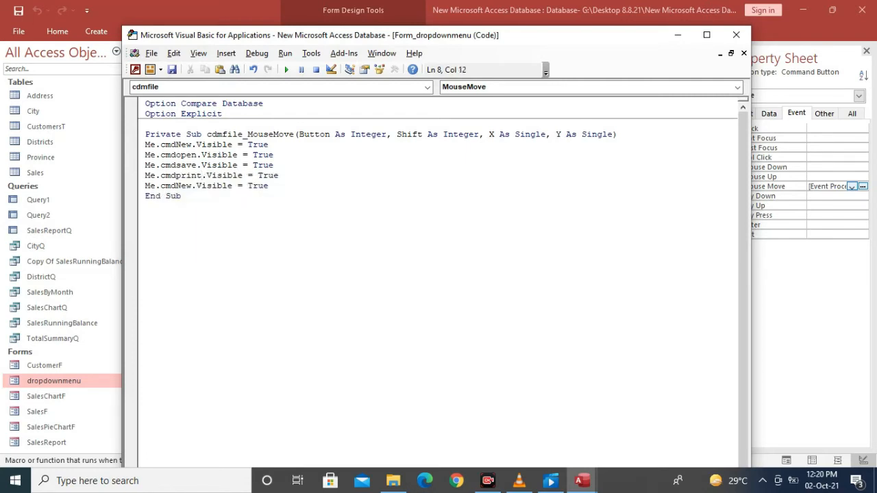
Change the control name in the fifth Visible statement to cmdclose
{"action": "left_click", "coordinate": [191, 185]}
{"action": "key", "text": "BackSpace"}
{"action": "key", "text": "BackSpace"}
{"action": "key", "text": "BackSpace"}
{"action": "key", "text": "BackSpace"}
{"action": "key", "text": "BackSpace"}
{"action": "key", "text": "BackSpace"}
{"action": "key", "text": "BackSpace"}
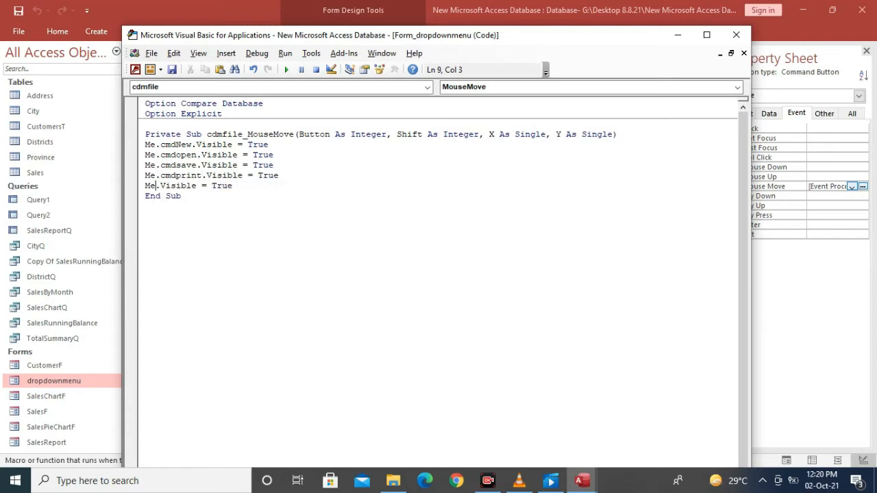
{"action": "type", "text": ".cmd"}
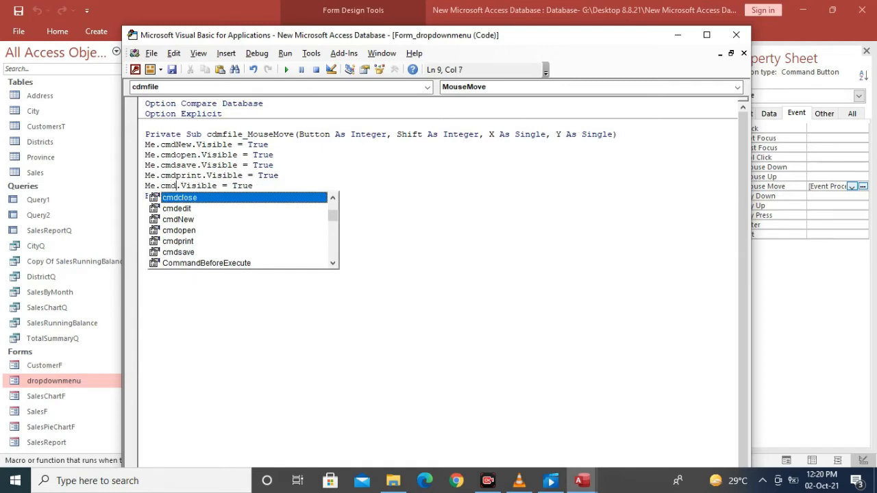
{"action": "key", "text": "Tab"}
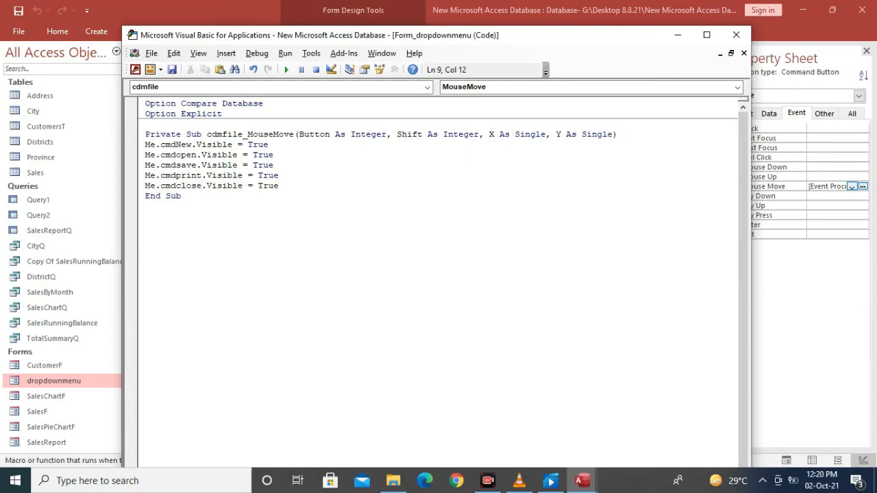
Add the statement Me.FileBox.Visible = True on a new line beneath the cmdclose statement in the File button's MouseMove procedure
{"action": "key", "text": "End"}
{"action": "key", "text": "Return"}
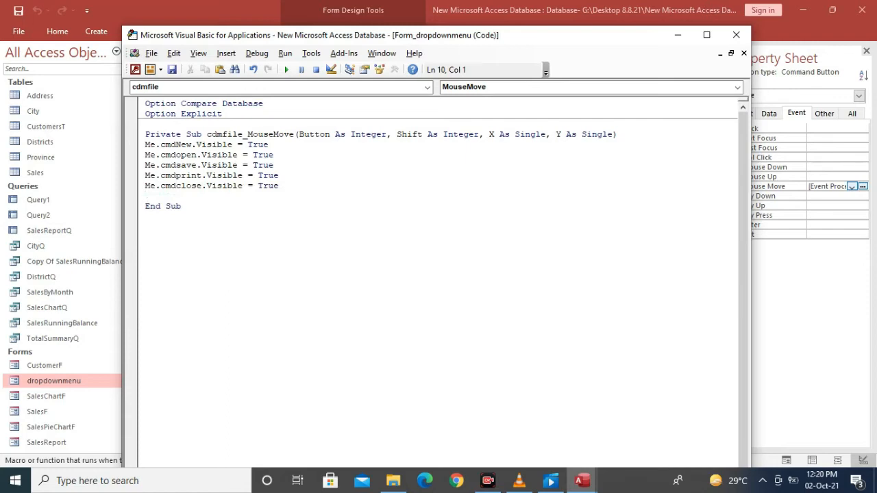
{"action": "type", "text": "Me."}
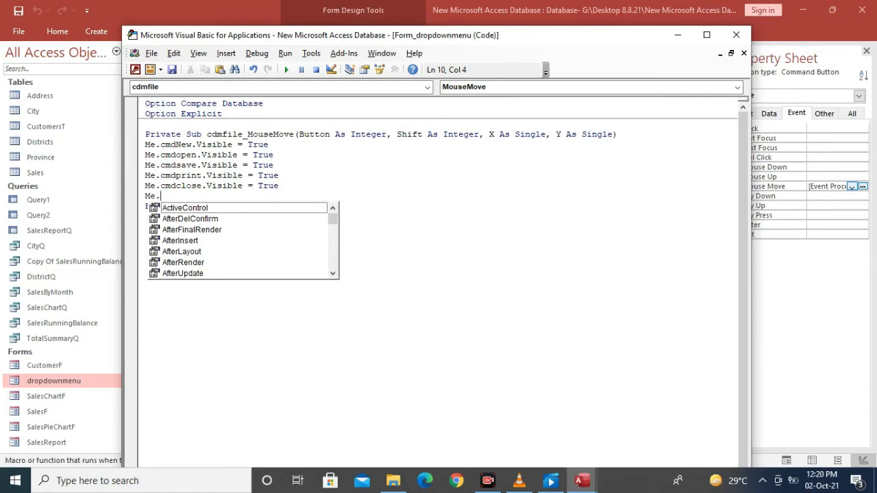
{"action": "type", "text": "FileBox"}
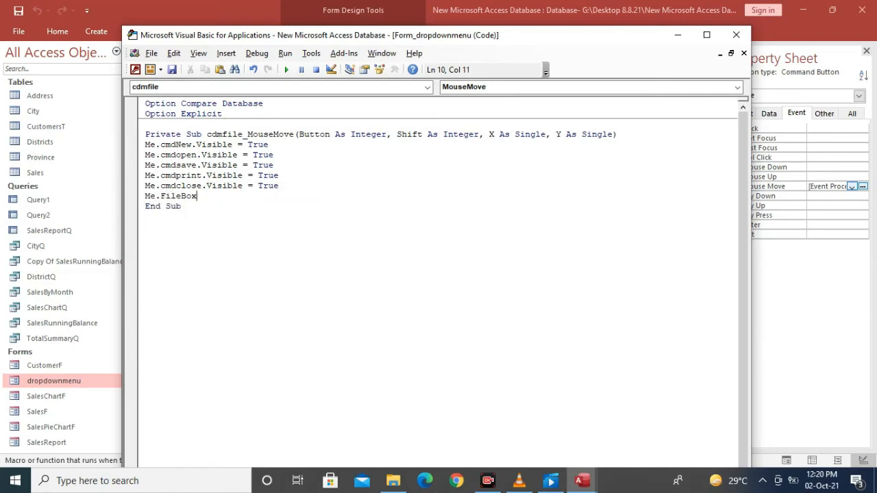
{"action": "type", "text": "."}
{"action": "type", "text": "vis"}
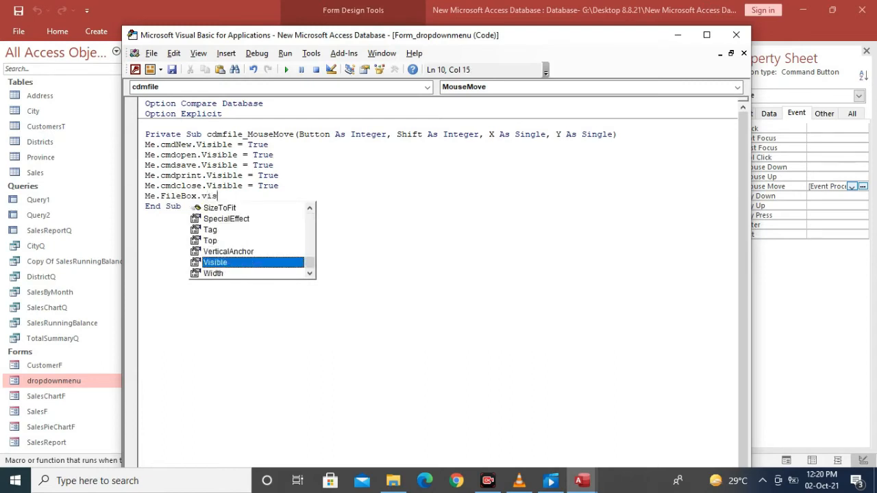
{"action": "key", "text": "Tab"}
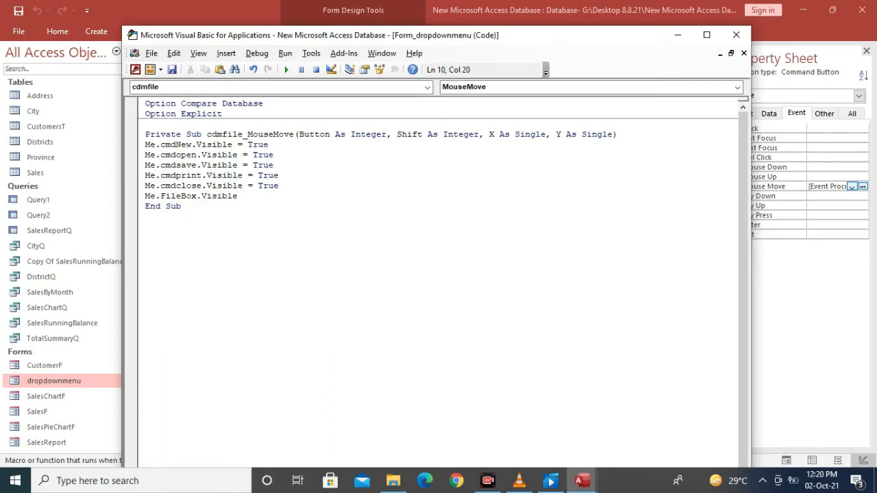
{"action": "type", "text": "= "}
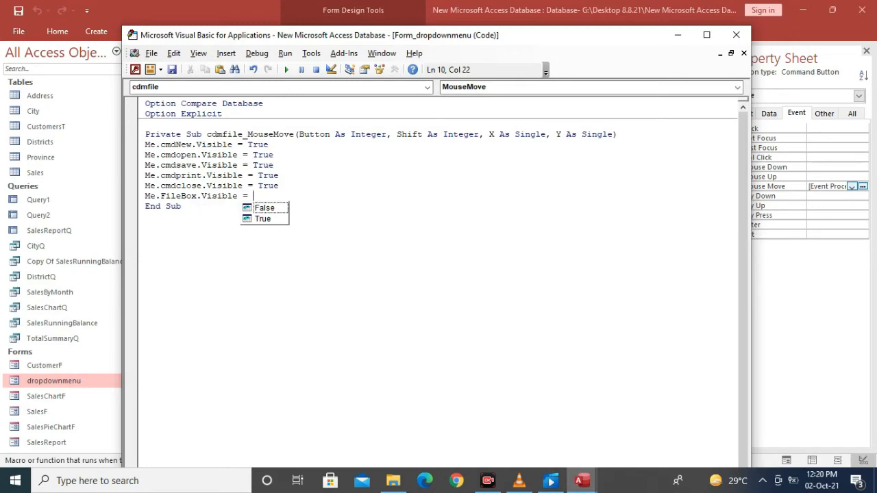
{"action": "type", "text": "t"}
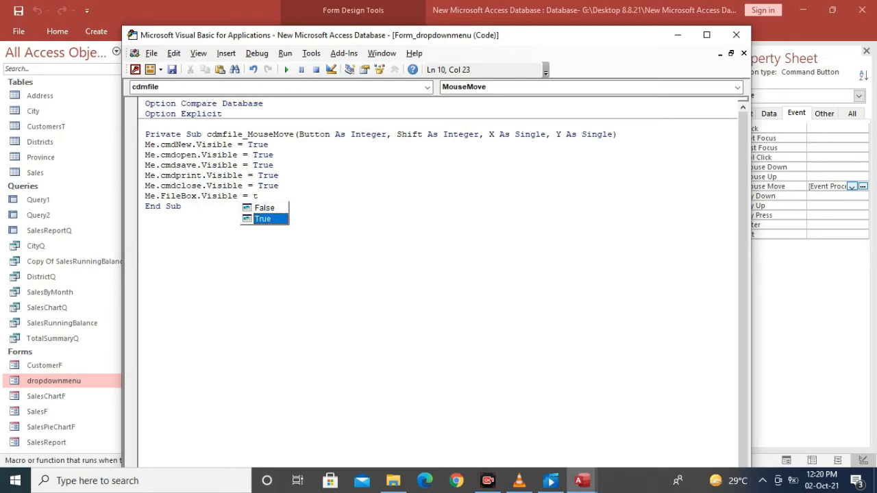
{"action": "key", "text": "Tab"}
{"action": "left_click", "coordinate": [146, 217]}
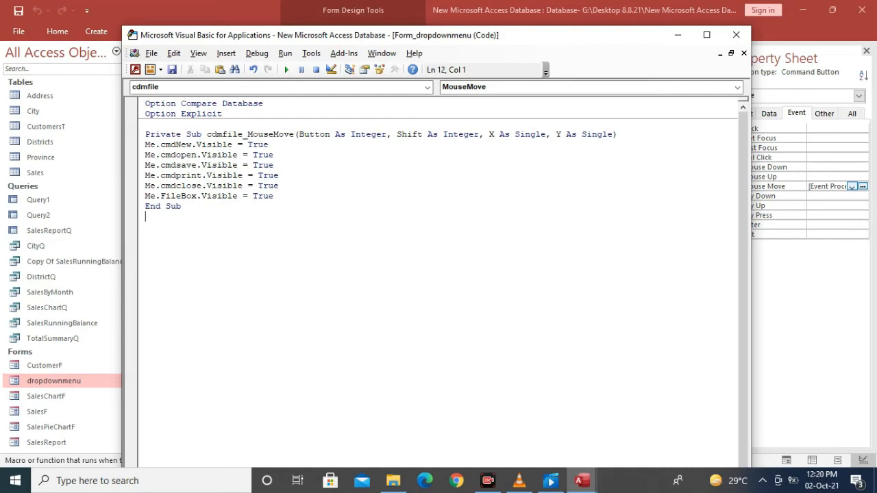
Close the code editor and test the File button's mouse-move menu with the dropdownmenu form in Form View
{"action": "left_click", "coordinate": [744, 53]}
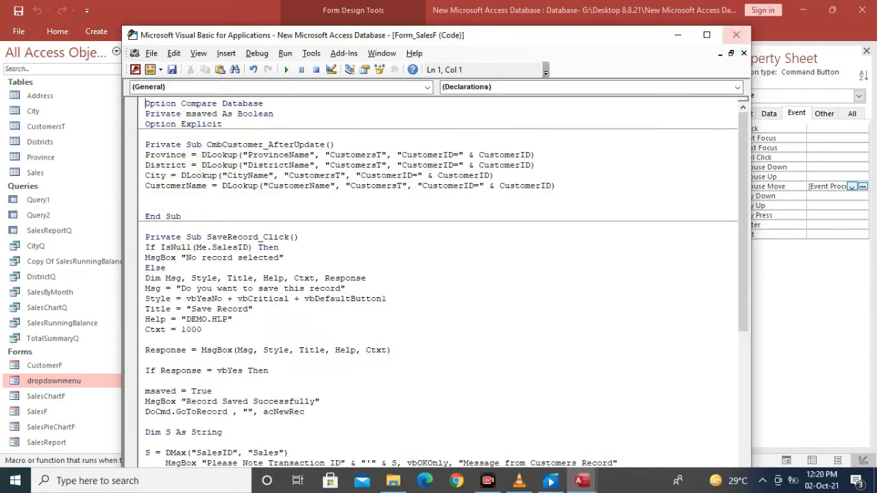
{"action": "left_click", "coordinate": [736, 34]}
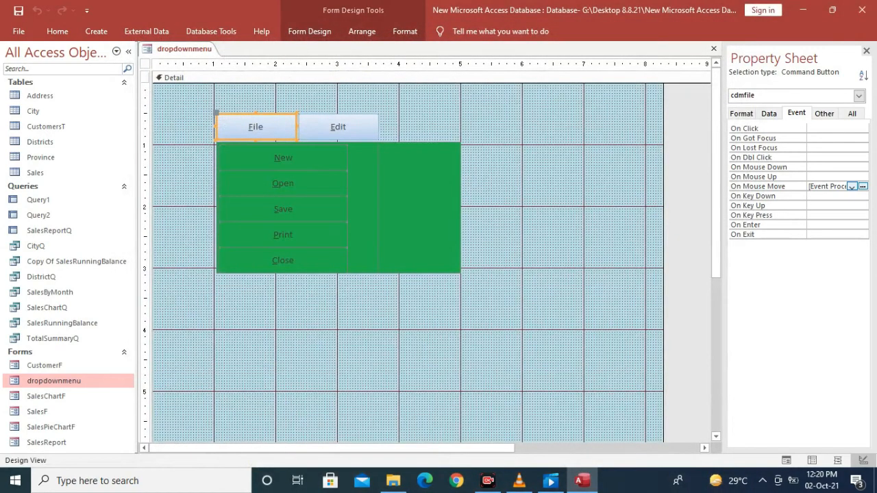
{"action": "left_click", "coordinate": [57, 31]}
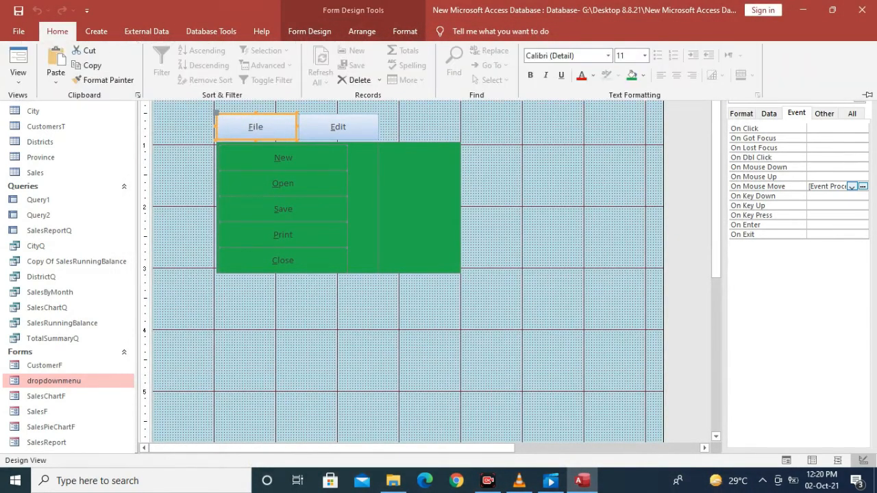
{"action": "left_click", "coordinate": [18, 76]}
{"action": "left_click", "coordinate": [41, 104]}
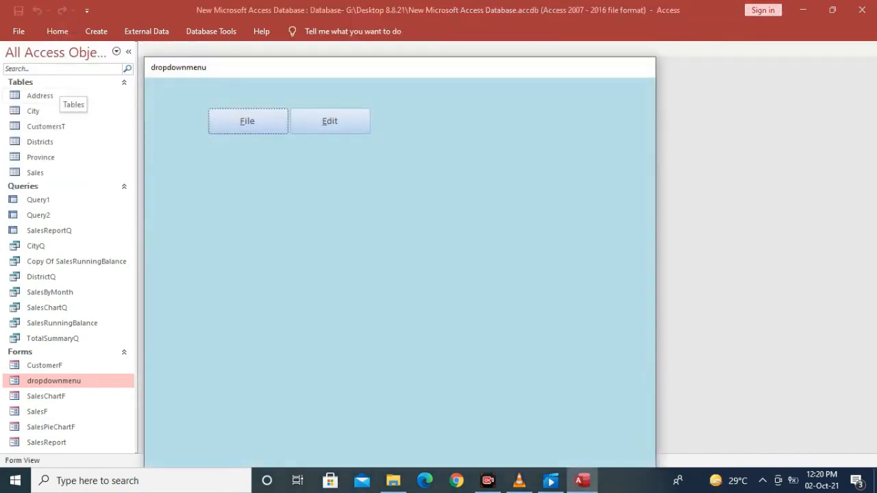
{"action": "mouse_move", "coordinate": [248, 121]}
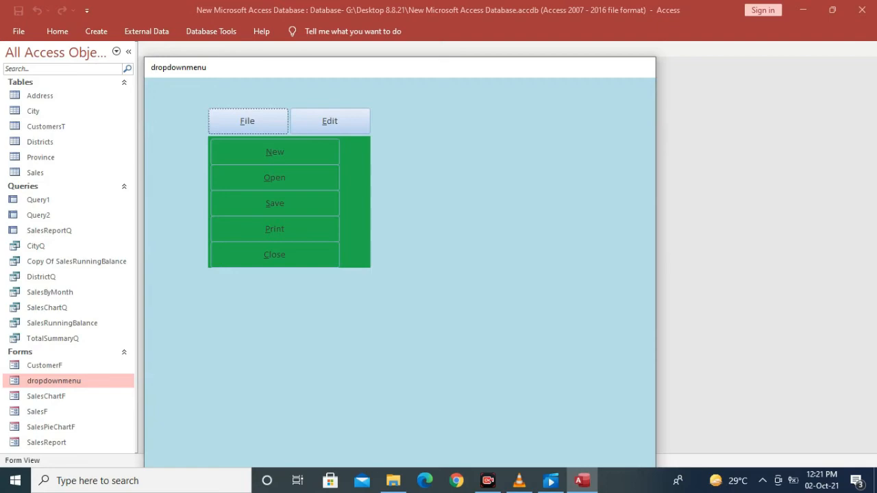
Return the form to Design View and copy all six Visible statements from the File button's On Mouse Move procedure, then close the code editor
{"action": "right_click", "coordinate": [436, 70]}
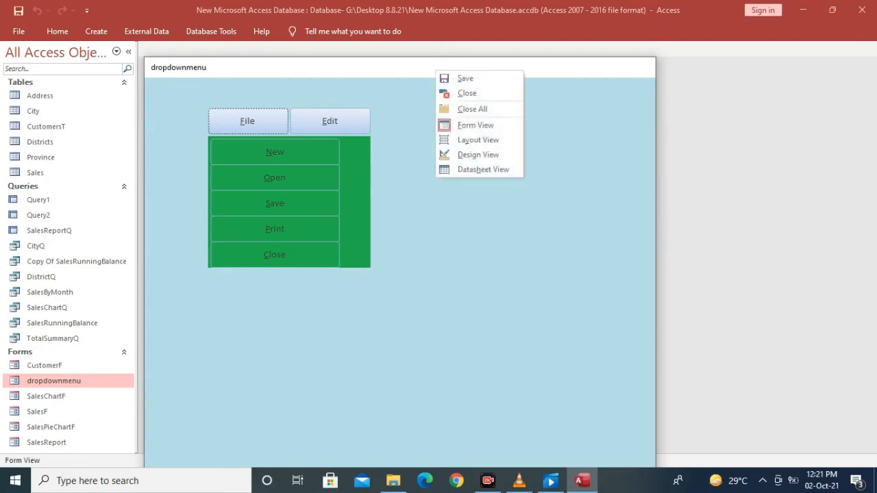
{"action": "left_click", "coordinate": [477, 154]}
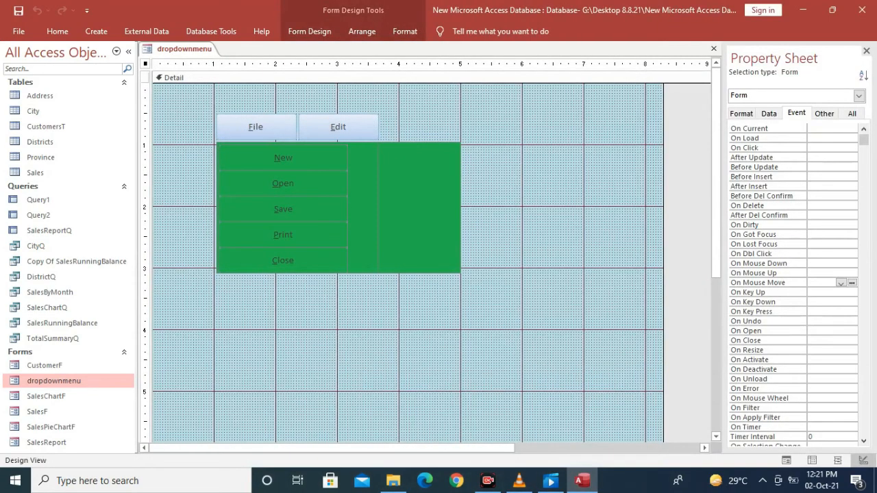
{"action": "left_click", "coordinate": [255, 128]}
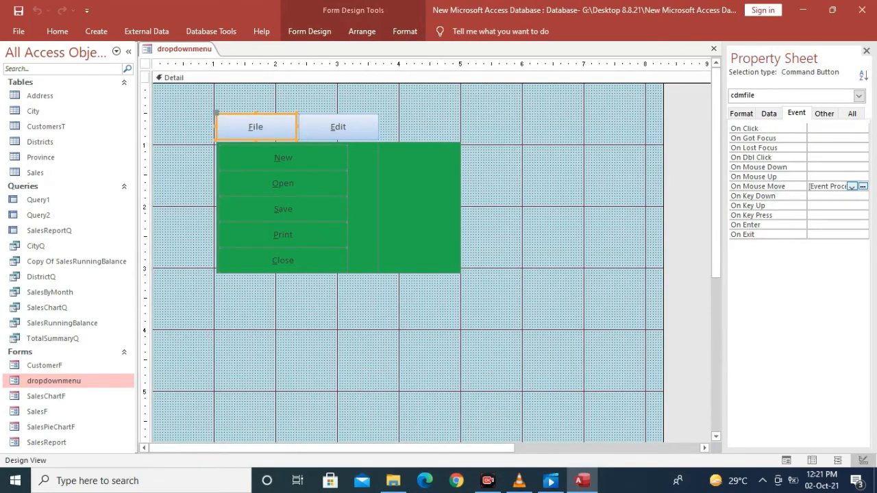
{"action": "left_click", "coordinate": [863, 187]}
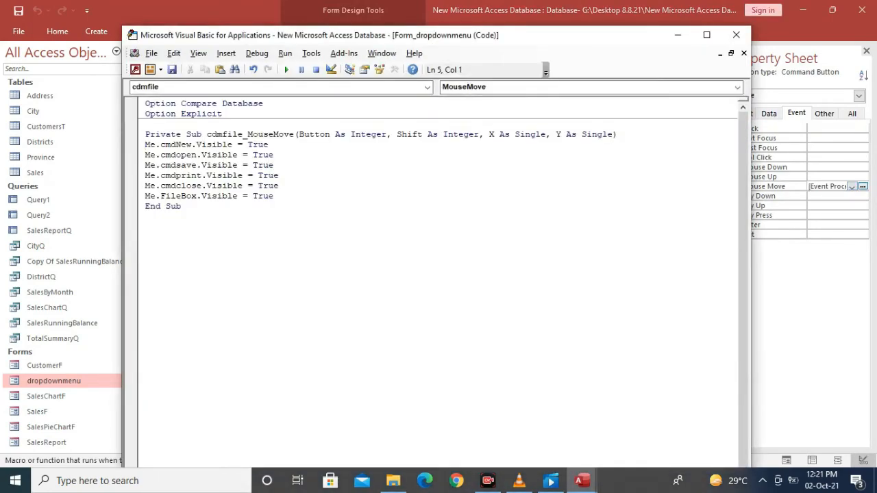
{"action": "left_click_drag", "start_coordinate": [145, 144], "coordinate": [274, 196]}
{"action": "key", "text": "ctrl+c"}
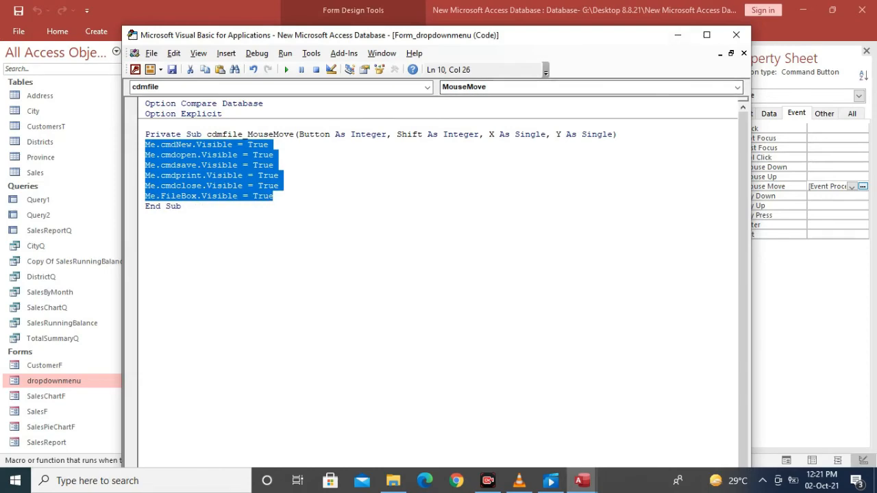
{"action": "left_click", "coordinate": [743, 53]}
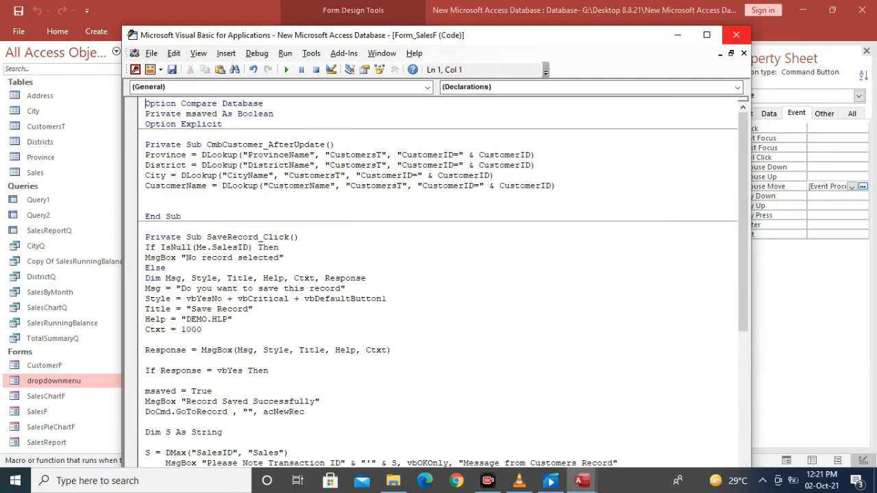
{"action": "left_click", "coordinate": [736, 34]}
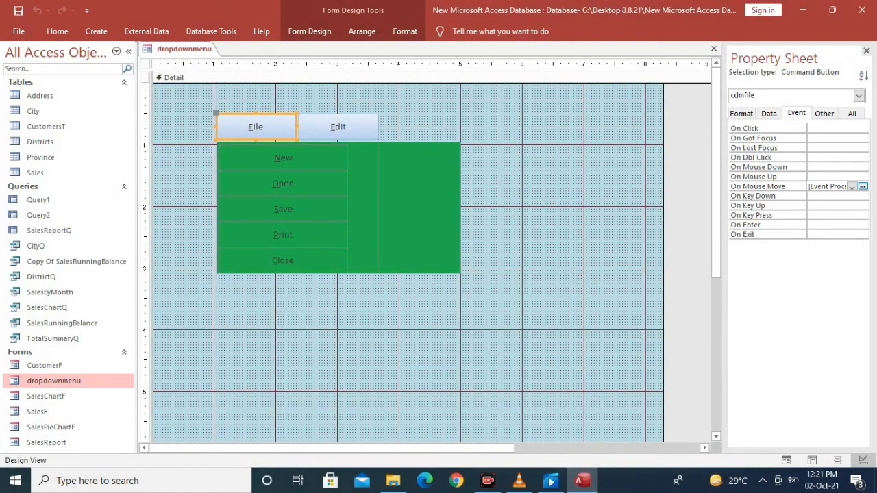
Create an On Mouse Move procedure for the Detail section with Code Builder and paste the six copied Visible statements into it
{"action": "left_click", "coordinate": [174, 77]}
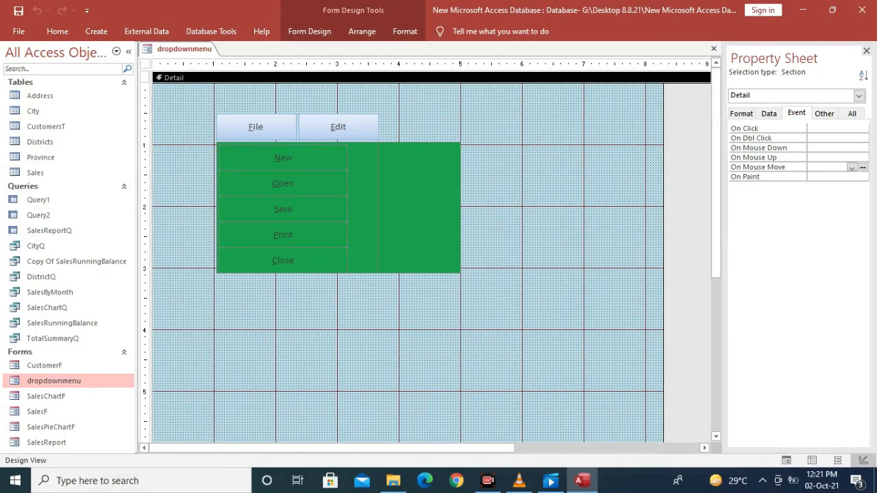
{"action": "left_click", "coordinate": [862, 168]}
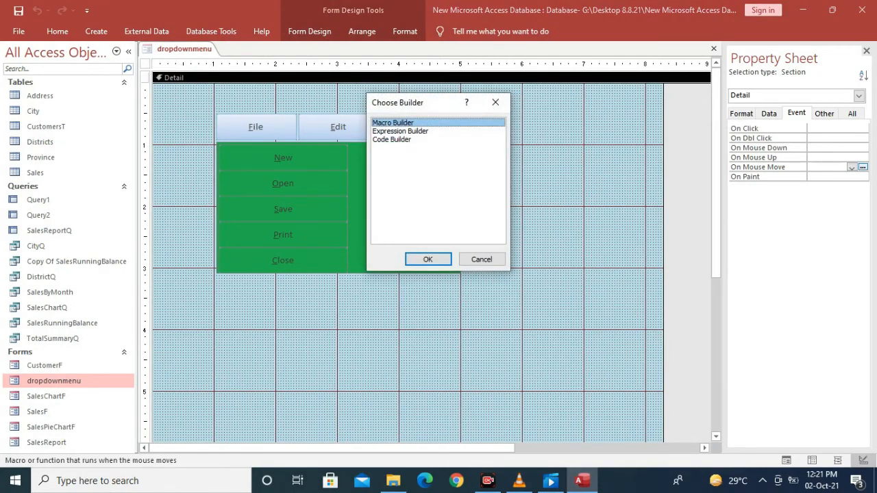
{"action": "left_click", "coordinate": [392, 139]}
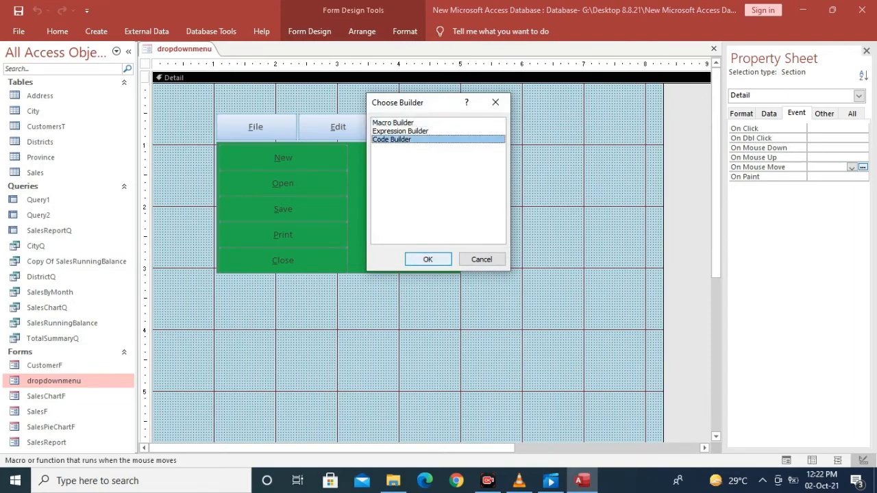
{"action": "key", "text": "Return"}
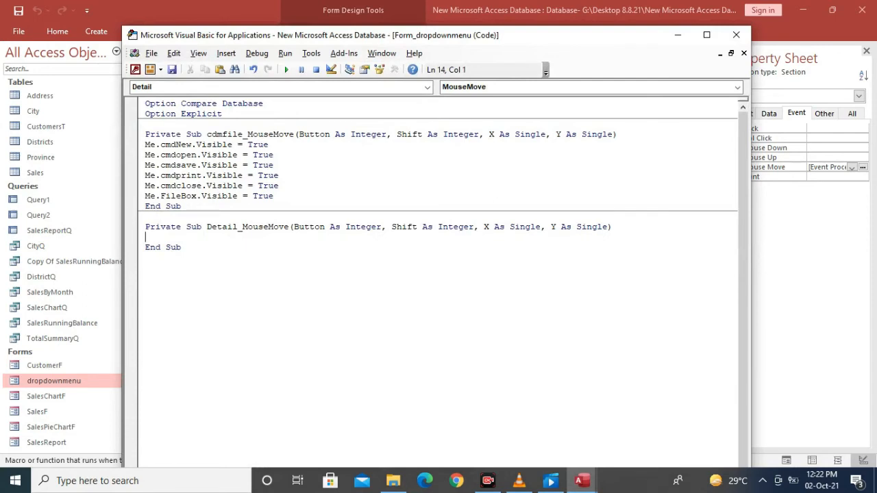
{"action": "key", "text": "ctrl+v"}
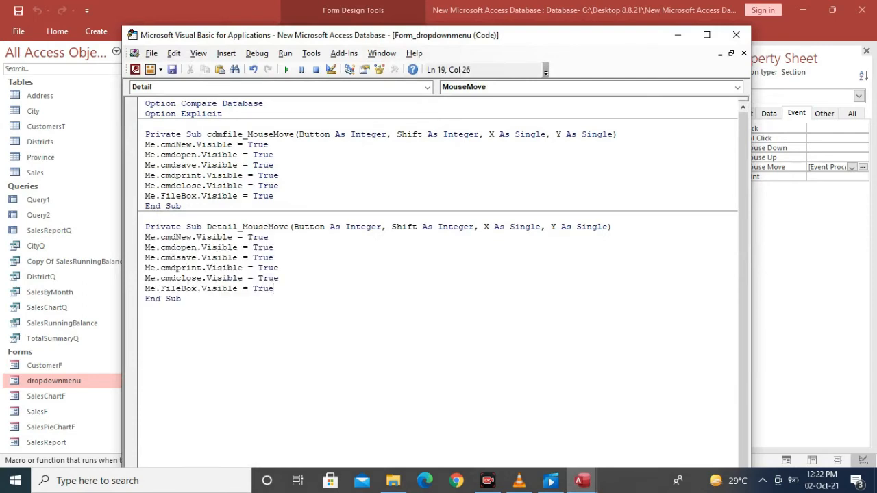
Set cmdNew's Visible value to False in the Detail_MouseMove procedure
{"action": "key", "text": "Up"}
{"action": "key", "text": "Up"}
{"action": "key", "text": "Up"}
{"action": "key", "text": "Up"}
{"action": "key", "text": "Up"}
{"action": "key", "text": "shift+Left"}
{"action": "key", "text": "shift+Left"}
{"action": "key", "text": "shift+Left"}
{"action": "key", "text": "shift+Left"}
{"action": "type", "text": "False"}
{"action": "key", "text": "BackSpace"}
{"action": "key", "text": "BackSpace"}
{"action": "key", "text": "BackSpace"}
{"action": "key", "text": "BackSpace"}
{"action": "key", "text": "BackSpace"}
{"action": "key", "text": "BackSpace"}
{"action": "key", "text": "BackSpace"}
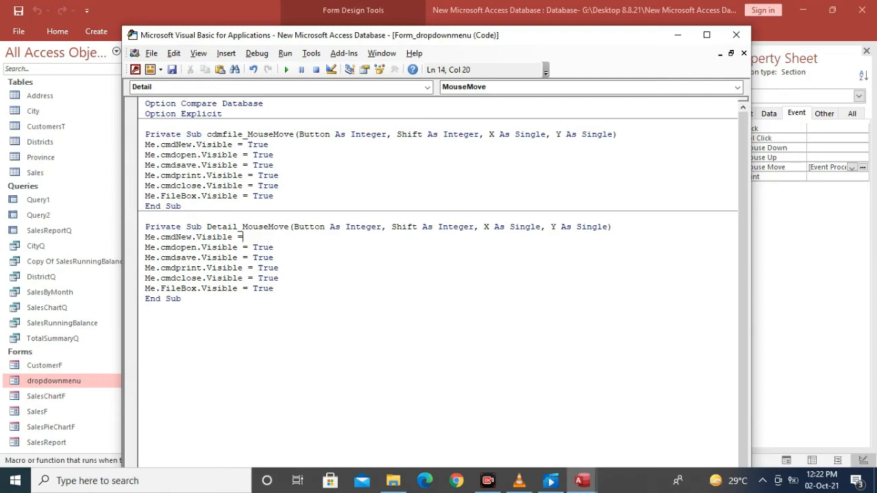
{"action": "type", "text": "="}
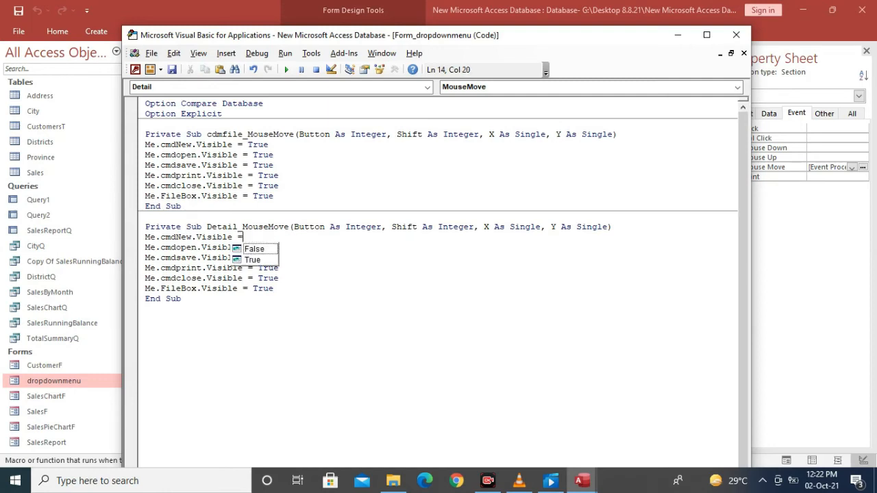
{"action": "key", "text": "Tab"}
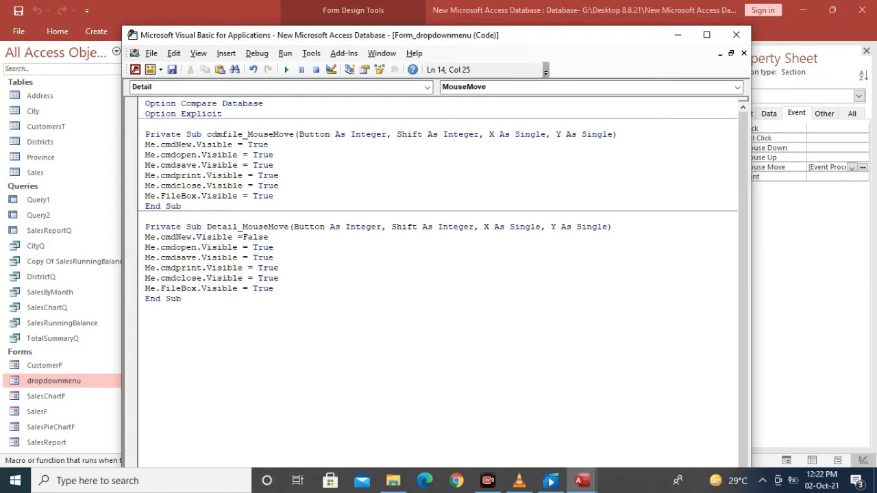
Set cmdopen's Visible value to False in the Detail_MouseMove procedure
{"action": "key", "text": "Down"}
{"action": "key", "text": "BackSpace"}
{"action": "key", "text": "BackSpace"}
{"action": "key", "text": "BackSpace"}
{"action": "key", "text": "BackSpace"}
{"action": "key", "text": "BackSpace"}
{"action": "key", "text": "BackSpace"}
{"action": "type", "text": "="}
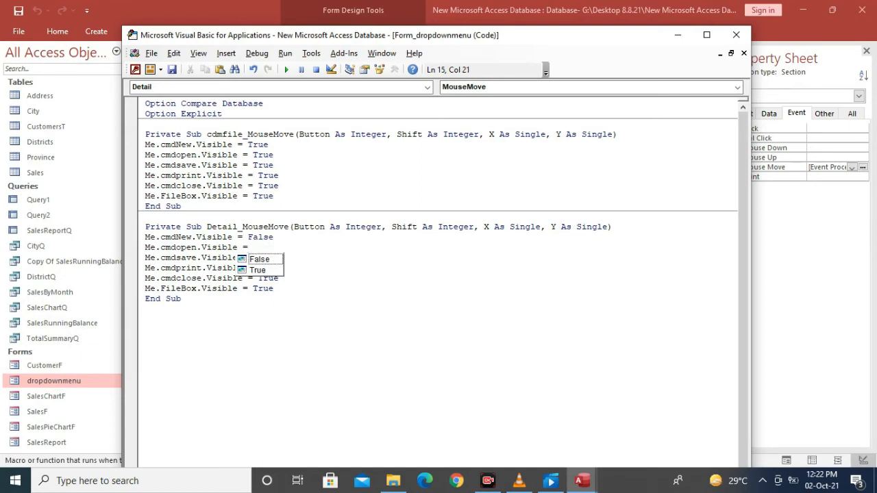
{"action": "key", "text": "Tab"}
Set cmdsave's Visible value to False in the Detail_MouseMove procedure
{"action": "key", "text": "Down"}
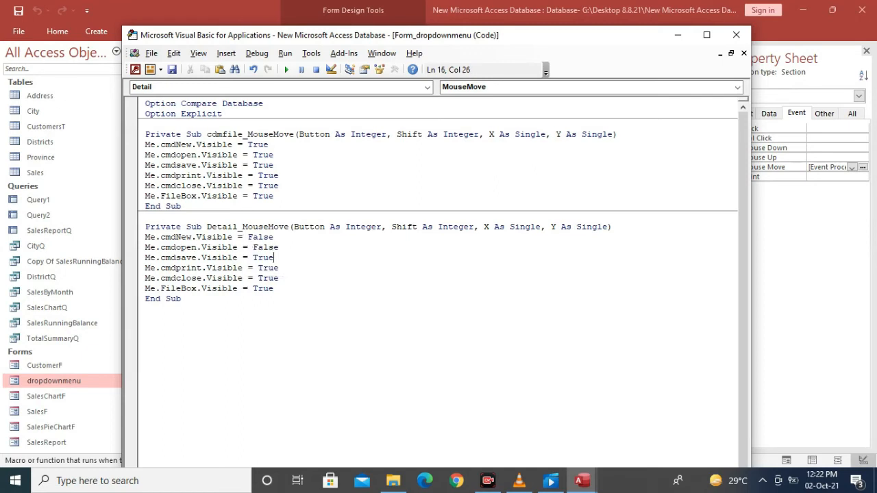
{"action": "key", "text": "BackSpace"}
{"action": "key", "text": "BackSpace"}
{"action": "key", "text": "BackSpace"}
{"action": "key", "text": "BackSpace"}
{"action": "key", "text": "BackSpace"}
{"action": "key", "text": "BackSpace"}
{"action": "type", "text": "="}
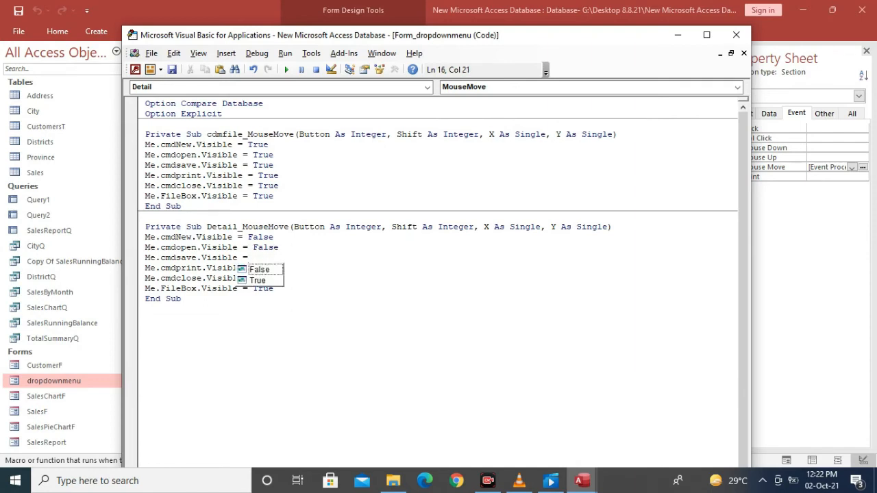
{"action": "key", "text": "Tab"}
{"action": "key", "text": "Down"}
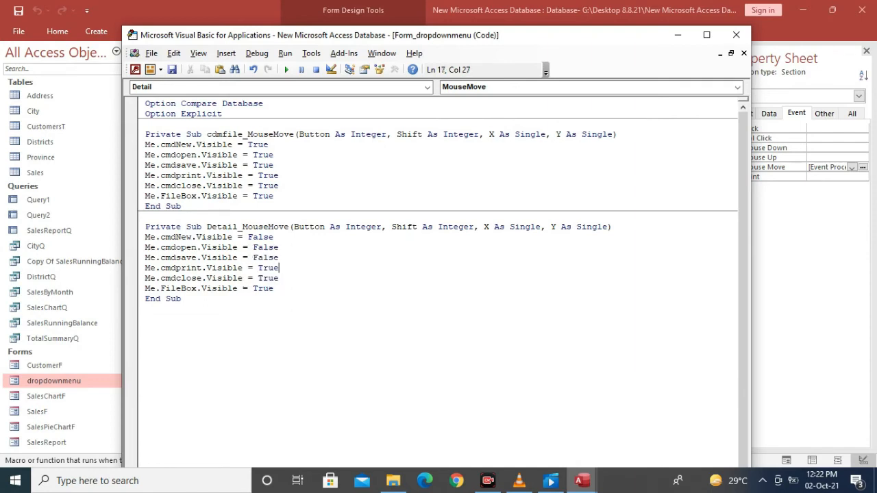
Set cmdprint's Visible value to False in the Detail_MouseMove procedure
{"action": "key", "text": "BackSpace"}
{"action": "key", "text": "BackSpace"}
{"action": "key", "text": "BackSpace"}
{"action": "key", "text": "BackSpace"}
{"action": "key", "text": "BackSpace"}
{"action": "key", "text": "BackSpace"}
{"action": "type", "text": "="}
{"action": "key", "text": "Tab"}
Set cmdclose's Visible value to False in the Detail_MouseMove procedure
{"action": "key", "text": "Down"}
{"action": "key", "text": "BackSpace"}
{"action": "key", "text": "BackSpace"}
{"action": "key", "text": "BackSpace"}
{"action": "key", "text": "BackSpace"}
{"action": "key", "text": "BackSpace"}
{"action": "key", "text": "BackSpace"}
{"action": "type", "text": "="}
{"action": "key", "text": "Tab"}
Set FileBox's Visible value to False in the Detail_MouseMove procedure and close the Visual Basic editor
{"action": "key", "text": "Down"}
{"action": "key", "text": "BackSpace"}
{"action": "key", "text": "BackSpace"}
{"action": "key", "text": "BackSpace"}
{"action": "key", "text": "BackSpace"}
{"action": "key", "text": "BackSpace"}
{"action": "key", "text": "BackSpace"}
{"action": "type", "text": "="}
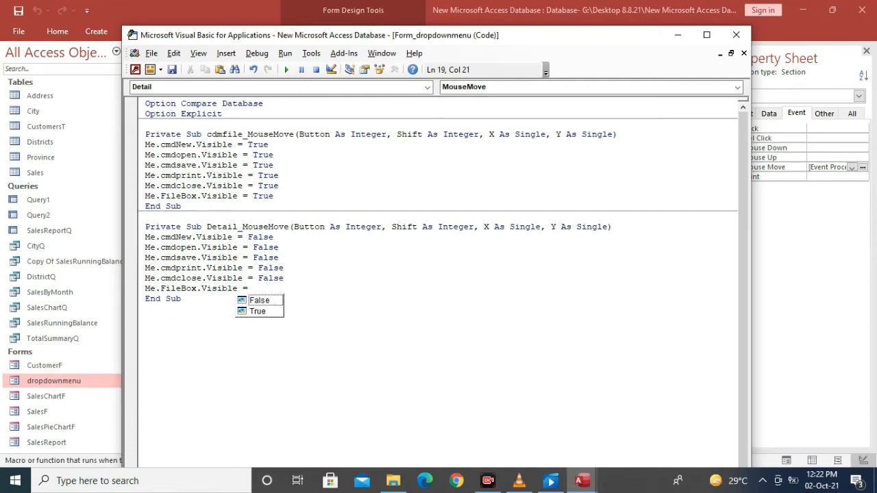
{"action": "key", "text": "Tab"}
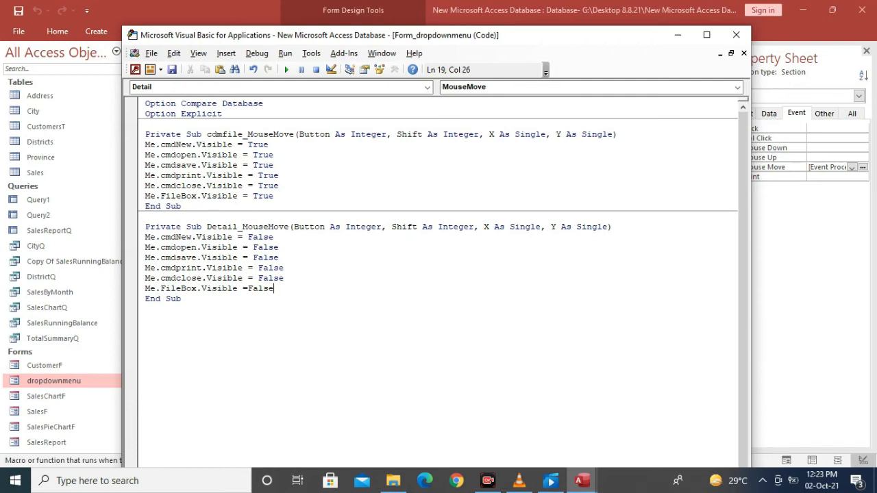
{"action": "left_click", "coordinate": [145, 309]}
{"action": "left_click", "coordinate": [744, 53]}
{"action": "left_click", "coordinate": [736, 35]}
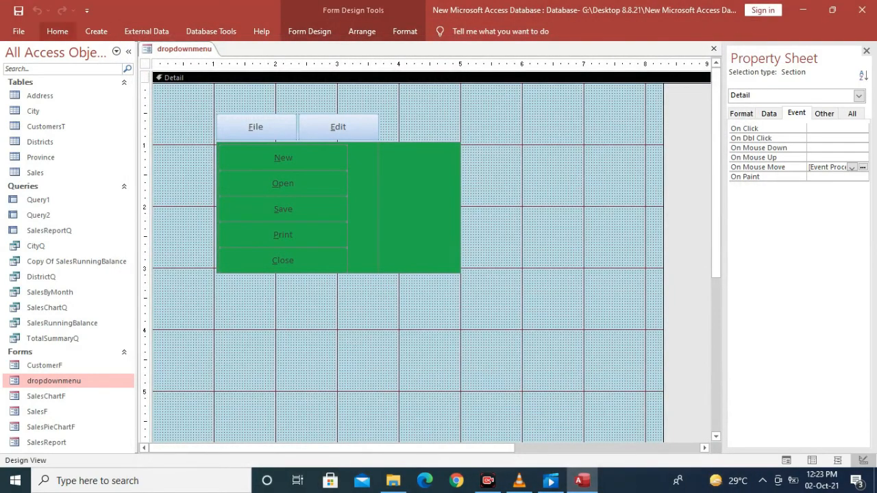
Show the dropdownmenu form in Form View and test how the menu reacts to the File and Edit buttons
{"action": "left_click", "coordinate": [57, 31]}
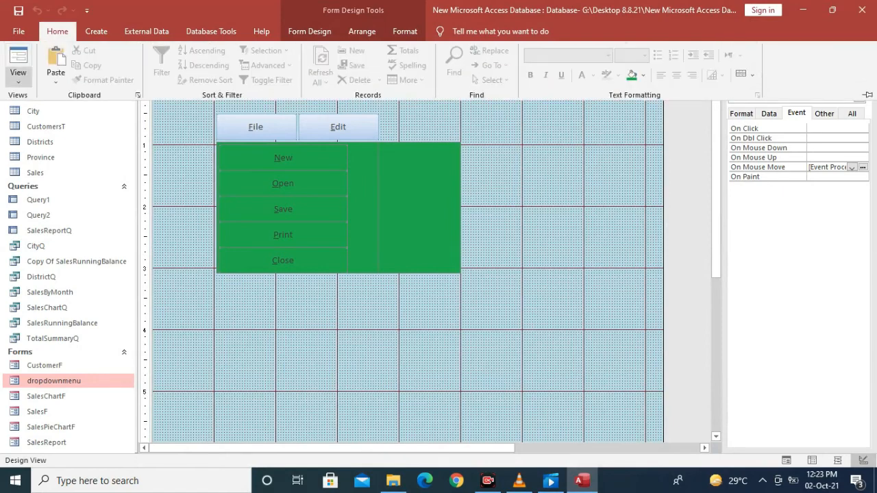
{"action": "left_click", "coordinate": [18, 69]}
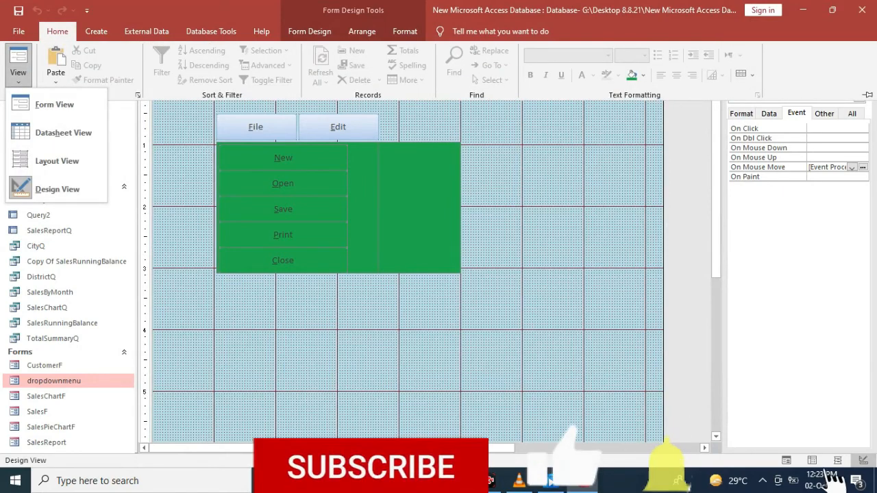
{"action": "left_click", "coordinate": [54, 104]}
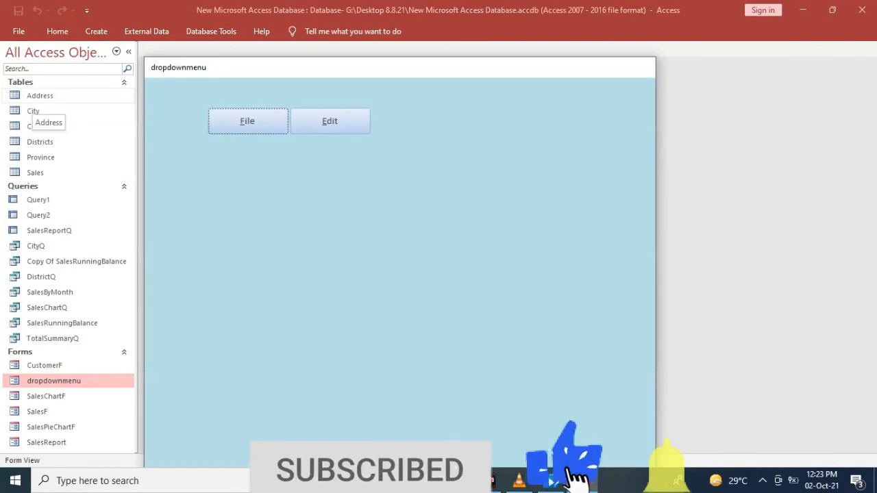
{"action": "left_click", "coordinate": [247, 122]}
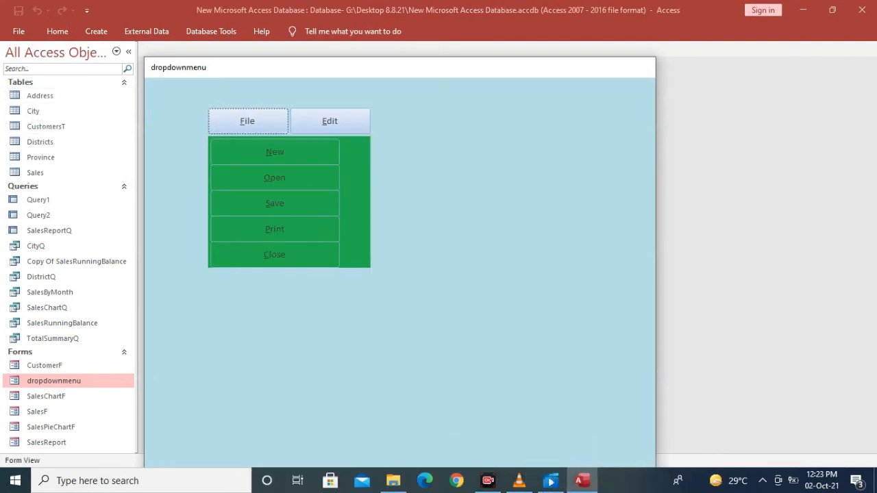
{"action": "left_click", "coordinate": [248, 121]}
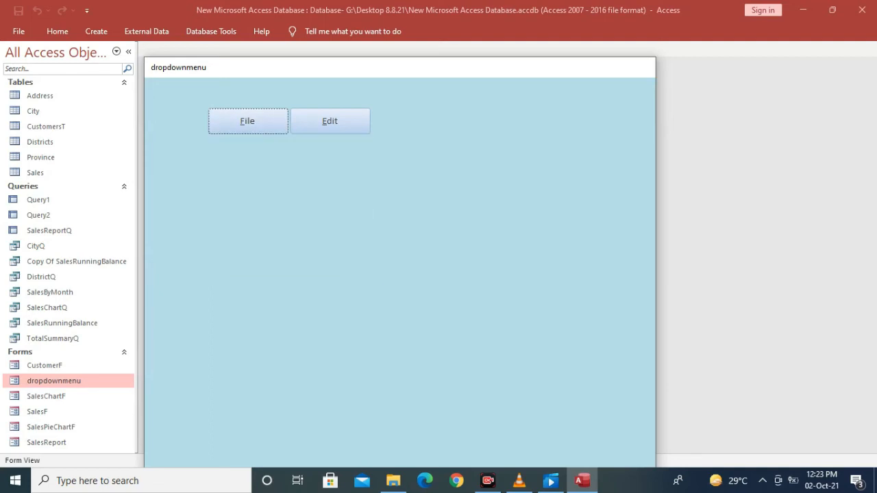
{"action": "left_click", "coordinate": [247, 122]}
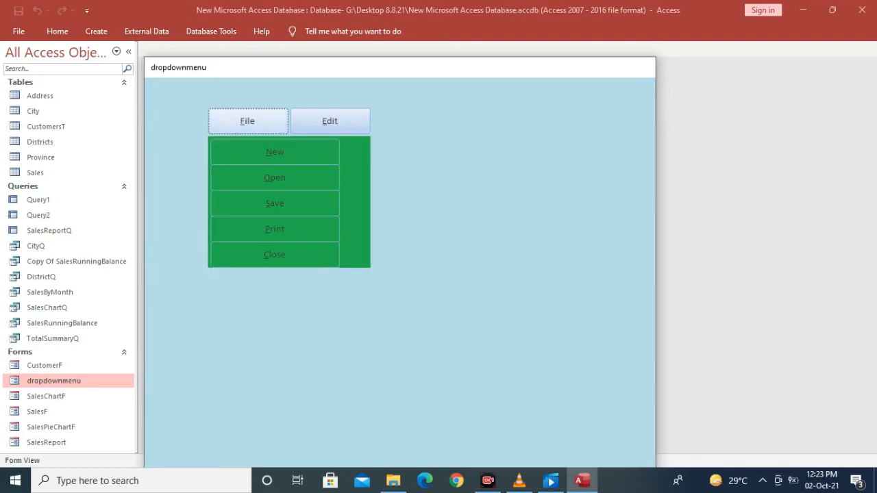
{"action": "left_click", "coordinate": [247, 121]}
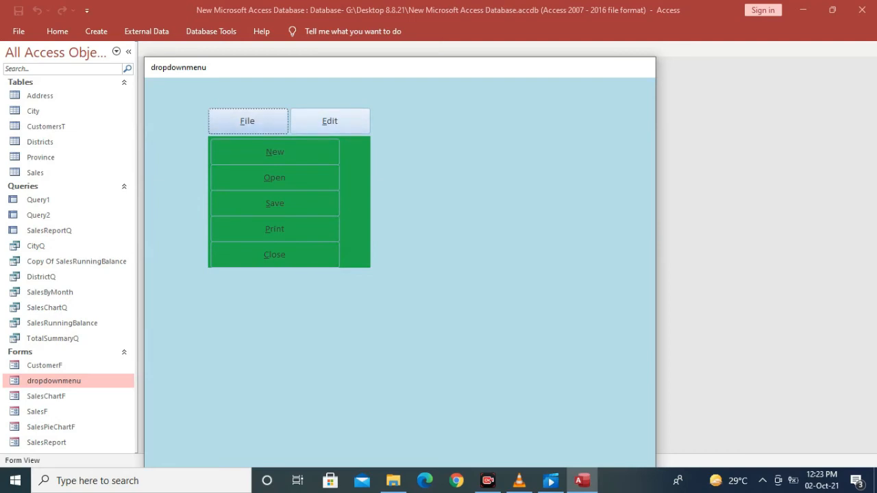
{"action": "left_click", "coordinate": [330, 121]}
{"action": "left_click", "coordinate": [330, 121]}
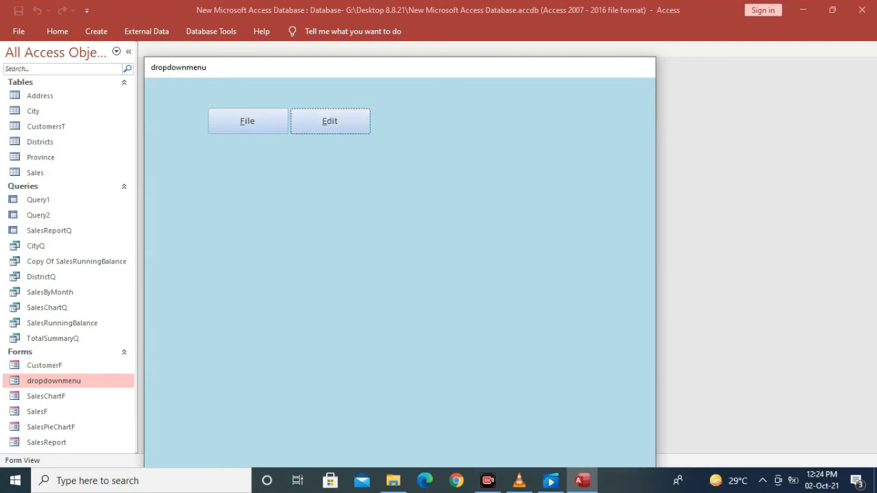
{"action": "mouse_move", "coordinate": [248, 121]}
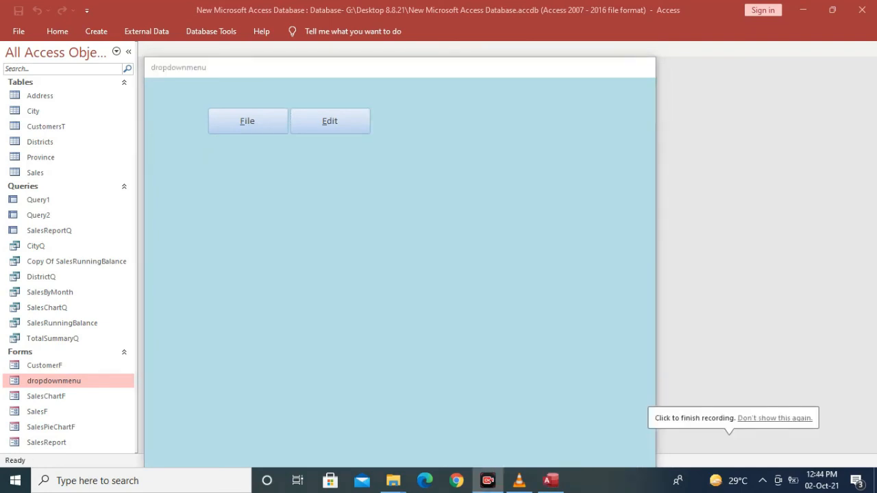
In Design View, apply the Subtle Effect - Blue, Accent 1 quick style to the New, Open, Save, Print and Close buttons
{"action": "right_click", "coordinate": [446, 69]}
{"action": "left_click", "coordinate": [479, 154]}
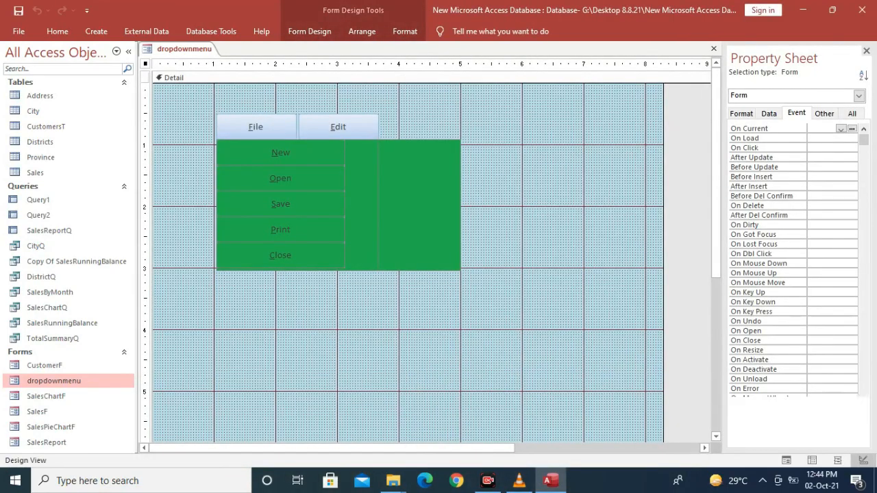
{"action": "left_click", "coordinate": [281, 255]}
{"action": "left_click", "coordinate": [281, 231], "text": "shift"}
{"action": "left_click", "coordinate": [281, 204], "text": "shift"}
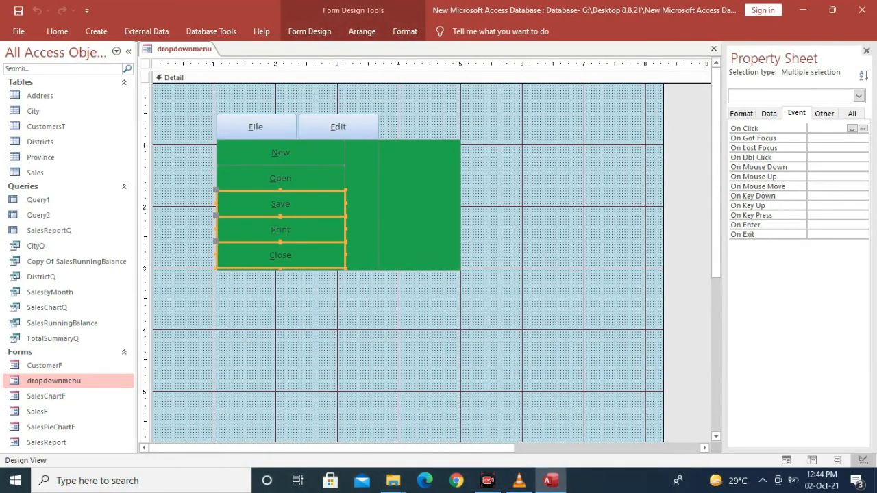
{"action": "left_click", "coordinate": [280, 178], "text": "shift"}
{"action": "left_click", "coordinate": [280, 153], "text": "shift"}
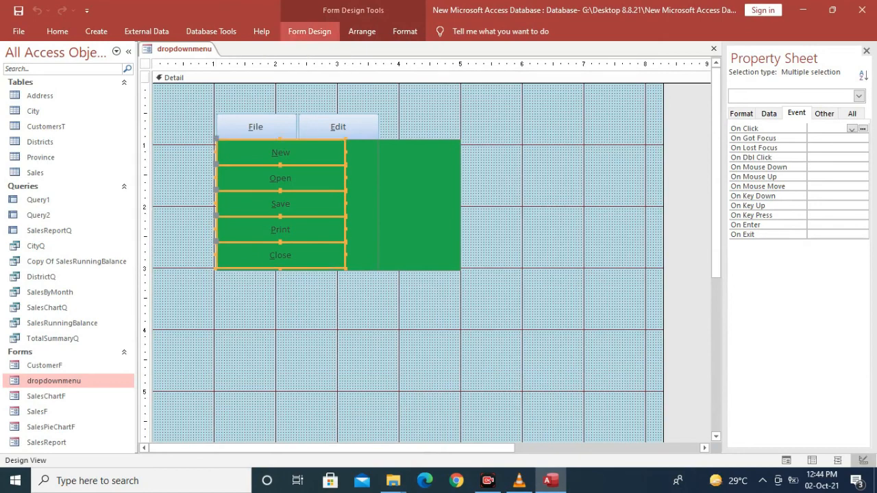
{"action": "left_click", "coordinate": [405, 31]}
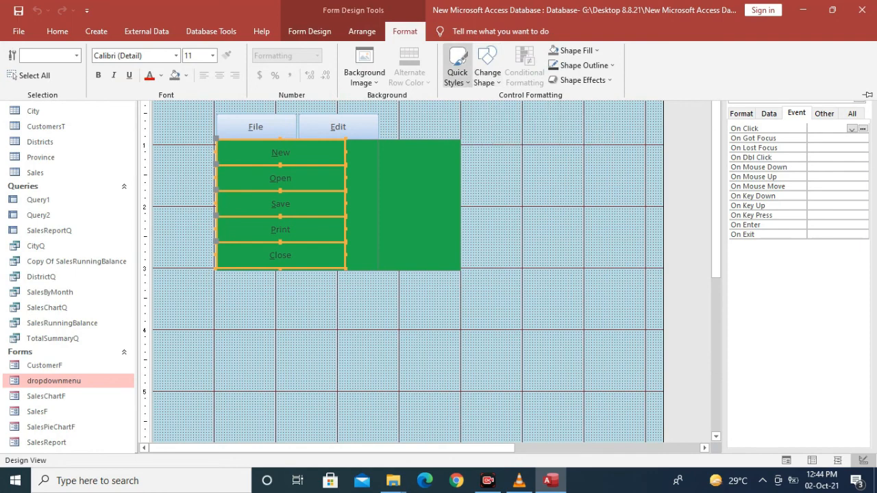
{"action": "left_click", "coordinate": [458, 69]}
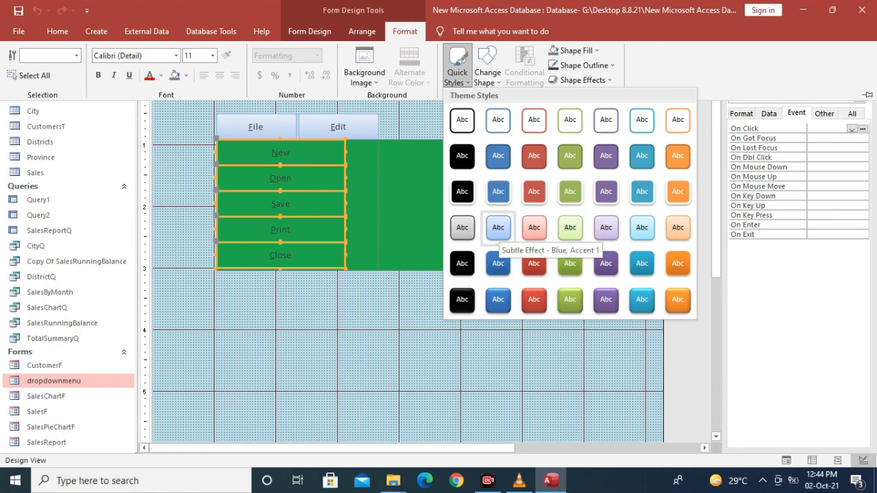
{"action": "left_click", "coordinate": [498, 227]}
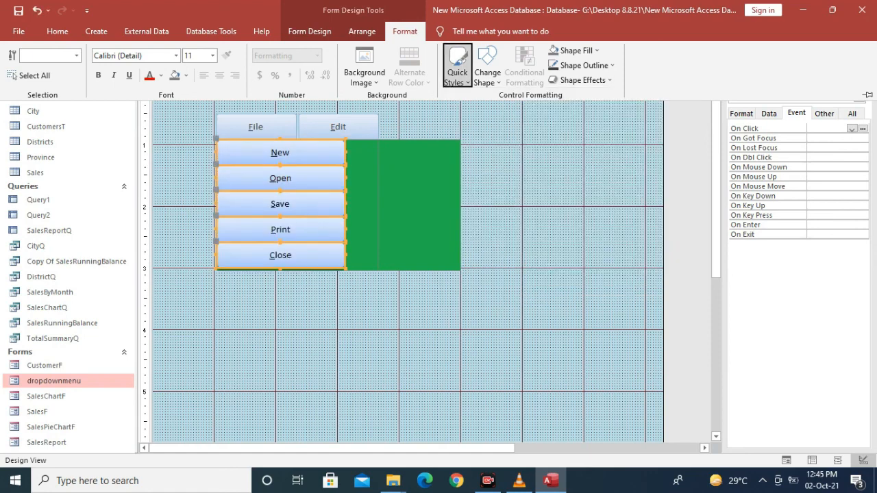
Switch the form to Form View and test the restyled File menu by repeatedly activating the File button
{"action": "left_click", "coordinate": [57, 31]}
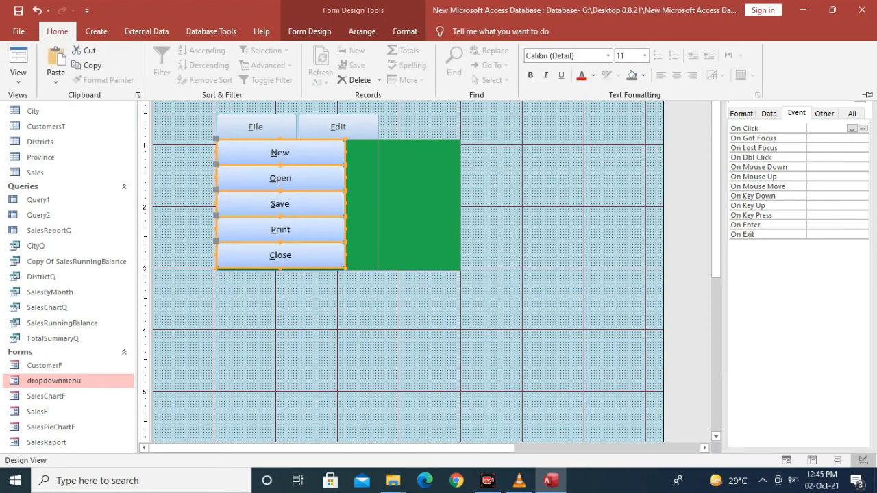
{"action": "left_click", "coordinate": [18, 65]}
{"action": "left_click", "coordinate": [55, 105]}
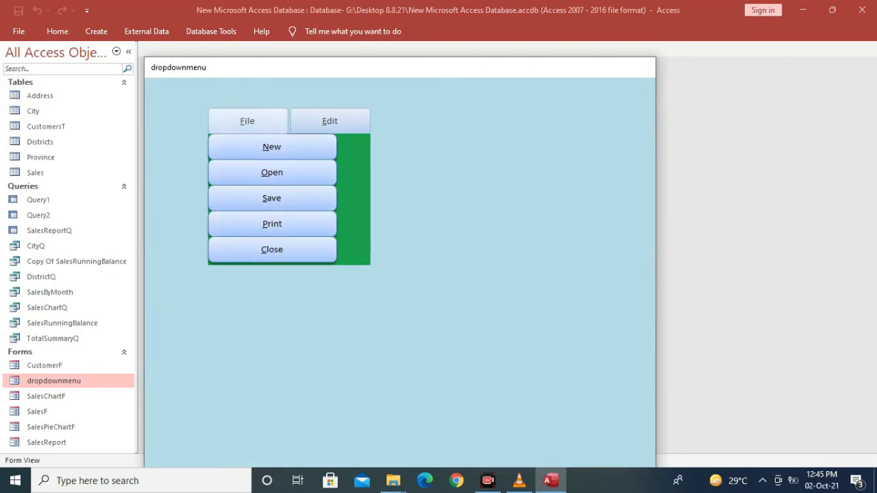
{"action": "left_click", "coordinate": [248, 121]}
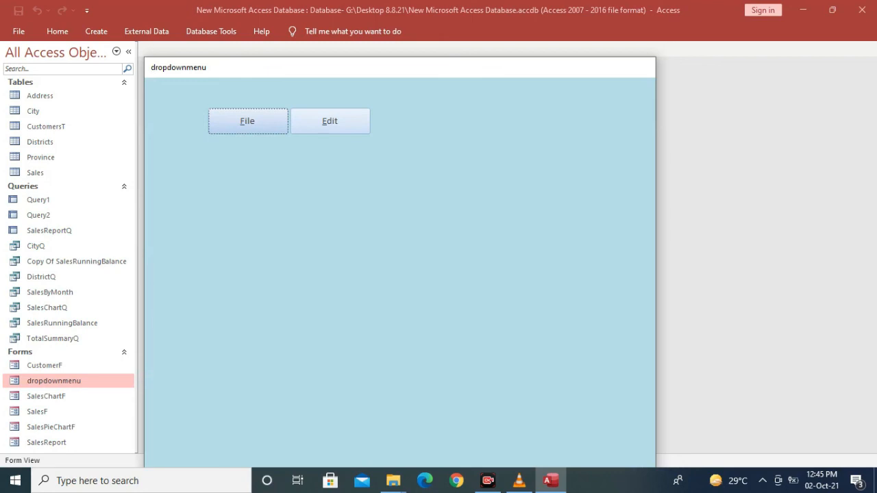
{"action": "left_click", "coordinate": [248, 121]}
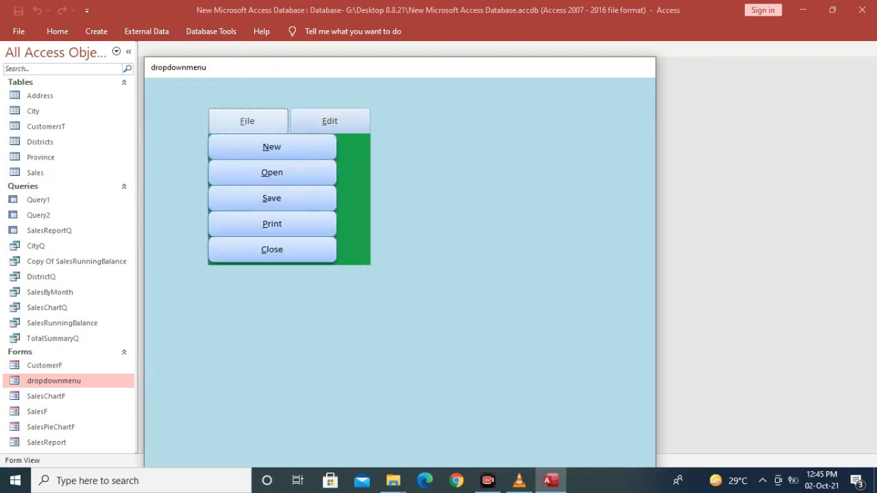
{"action": "left_click", "coordinate": [248, 122]}
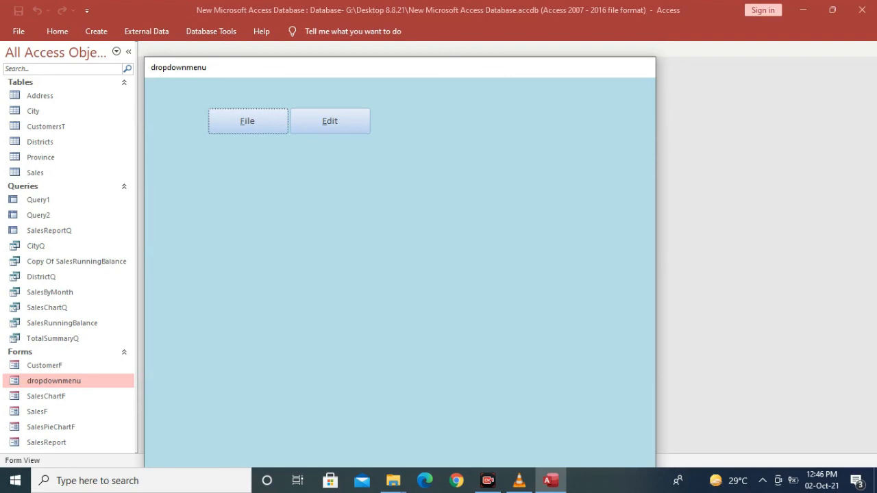
{"action": "left_click", "coordinate": [247, 122]}
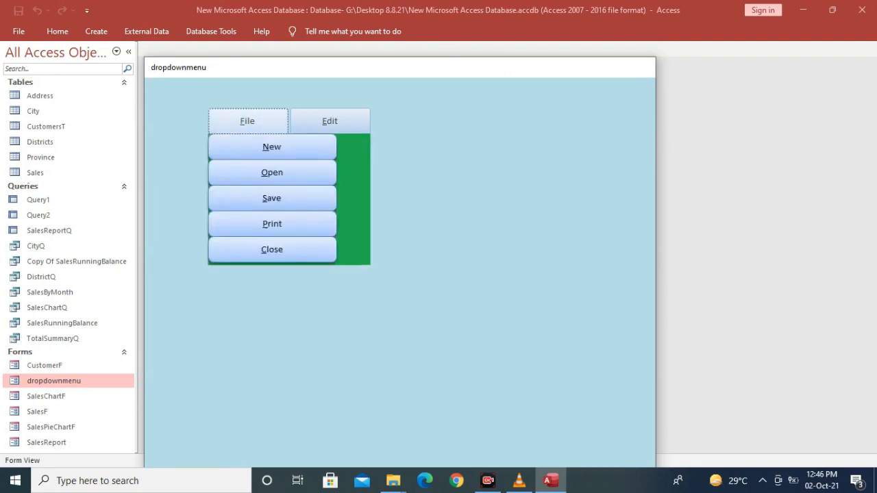